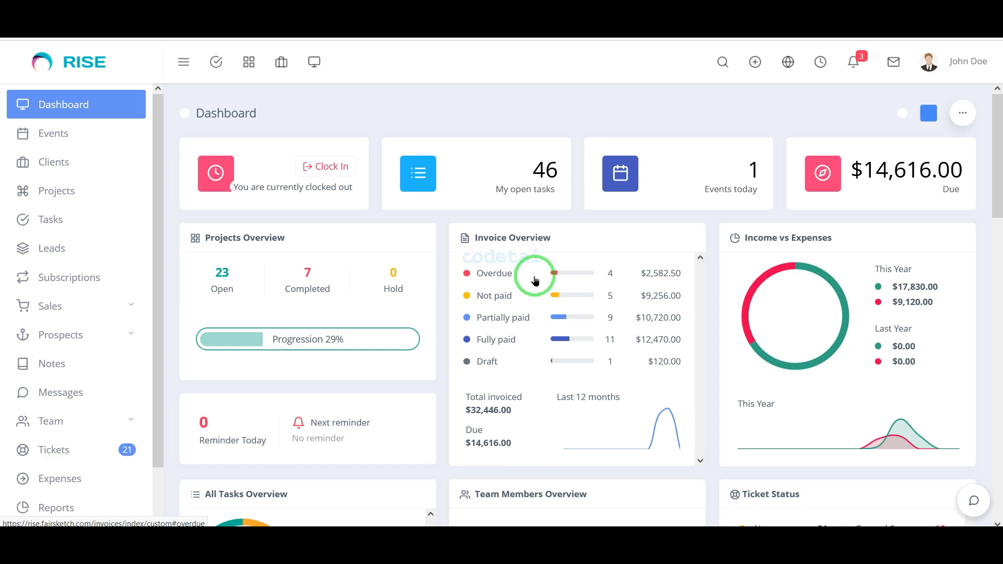
# Step: Scroll through the RISE admin dashboard, then sign out of the admin account
pyautogui.scroll(-8, 533, 273)
pyautogui.scroll(-5, 522, 340)
pyautogui.scroll(-3, 467, 486)
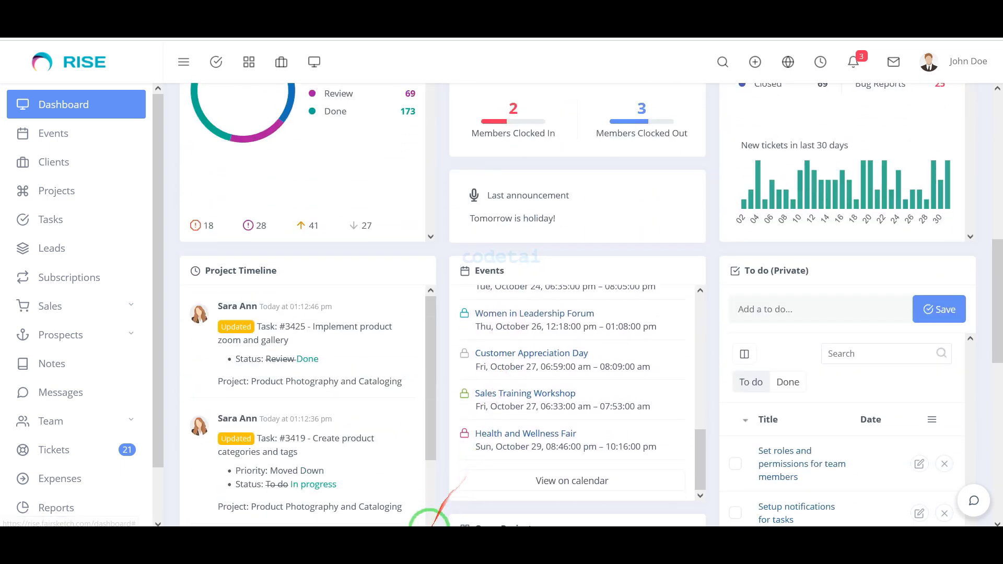
pyautogui.scroll(-3, 431, 509)
pyautogui.scroll(-5, 449, 507)
pyautogui.scroll(-5, 459, 506)
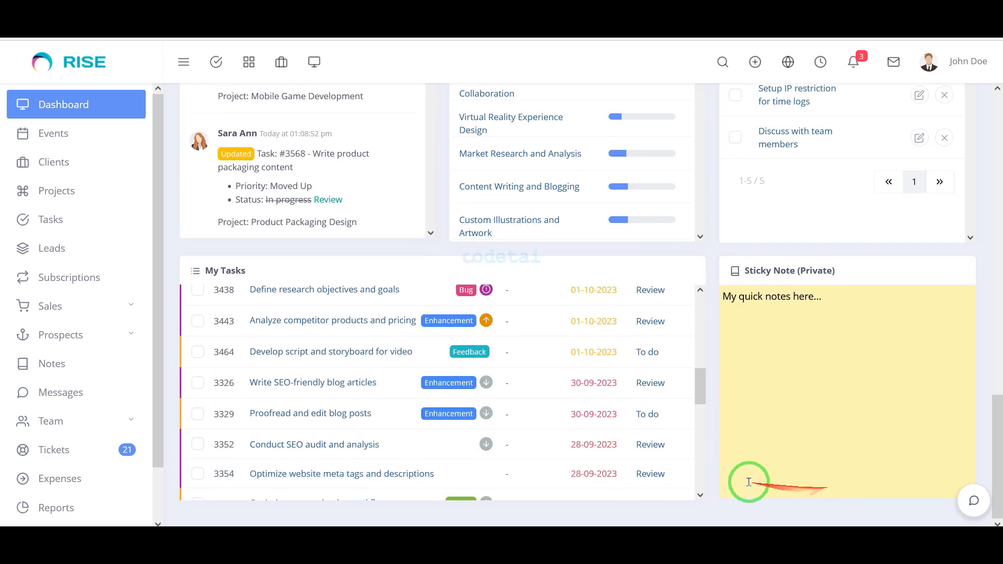
pyautogui.scroll(10, 903, 273)
pyautogui.scroll(-1, 63, 196)
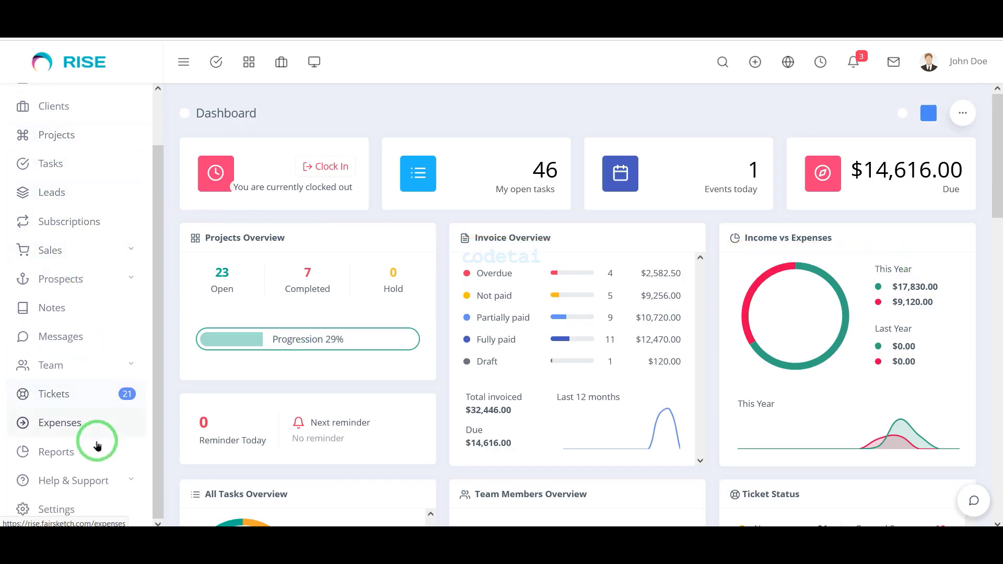
pyautogui.scroll(1, 123, 463)
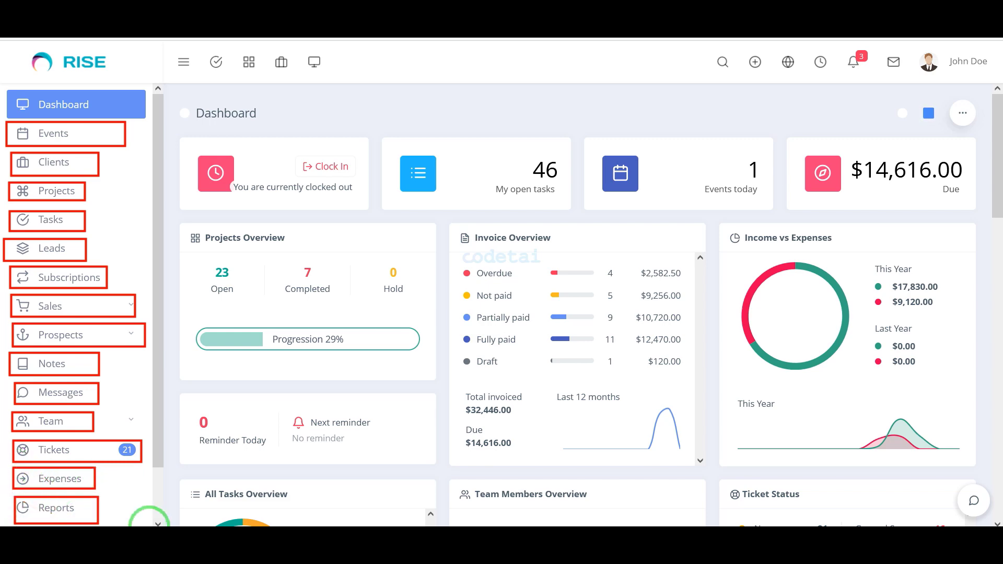
pyautogui.click(967, 65)
pyautogui.click(903, 235)
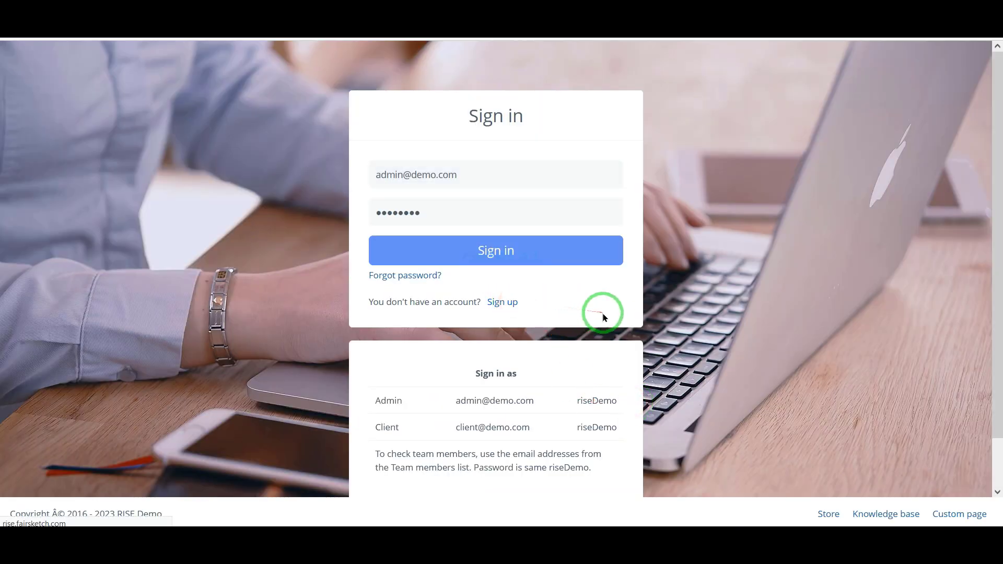
# Step: View the Sign up form, then go back and sign in as the demo client
pyautogui.click(503, 303)
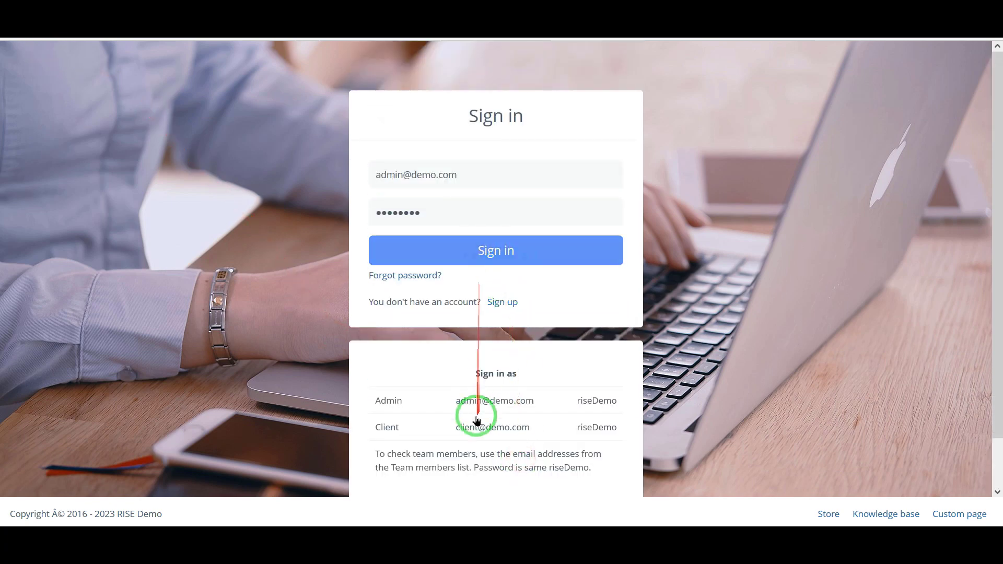
pyautogui.click(477, 423)
pyautogui.click(492, 251)
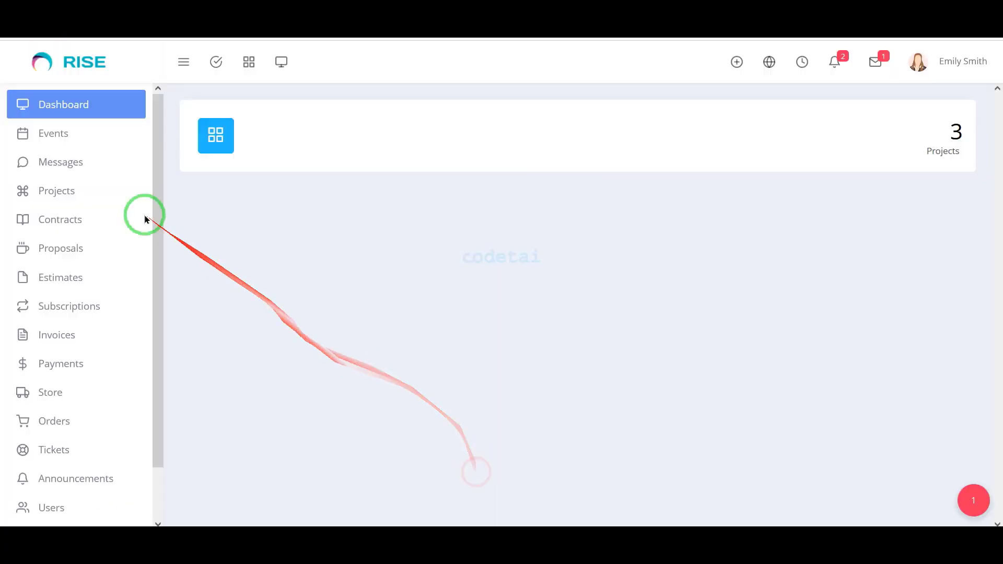
# Step: Open the client's Subscriptions page, then the chat about discussing a new project
pyautogui.scroll(-2, 120, 222)
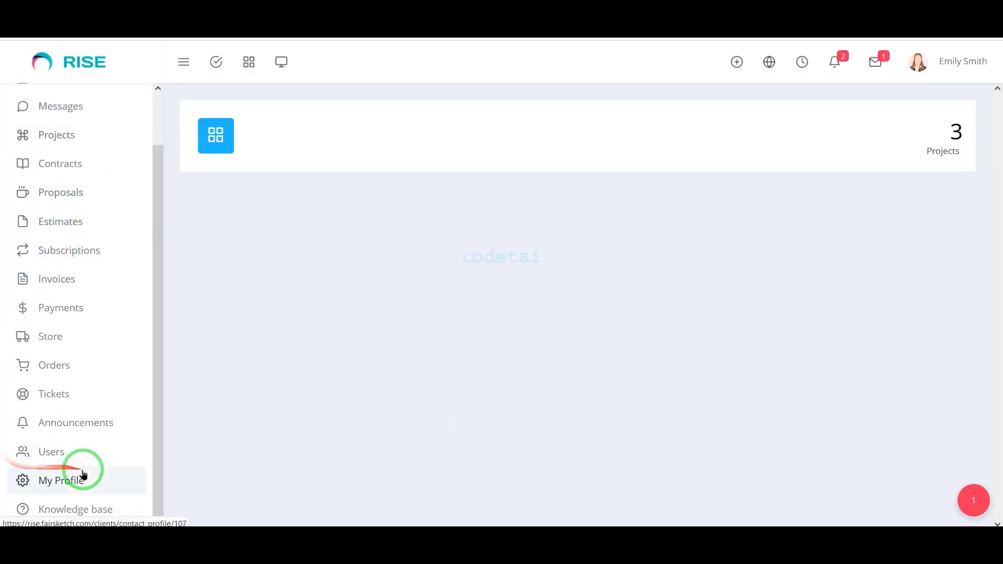
pyautogui.scroll(2, 121, 456)
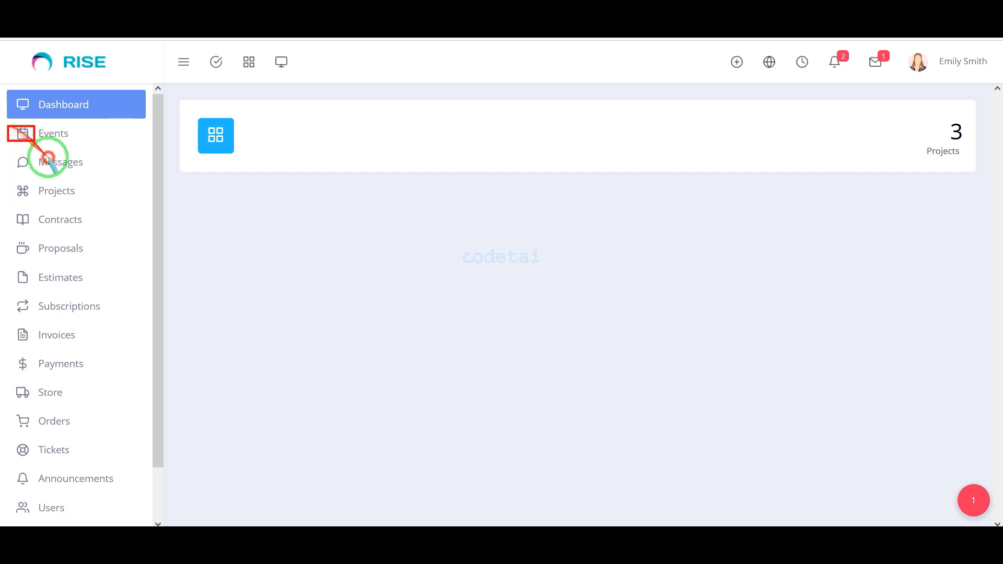
pyautogui.moveTo(48, 157)
pyautogui.mouseDown()
pyautogui.moveTo(116, 418)
pyautogui.moveTo(131, 521)
pyautogui.mouseUp()
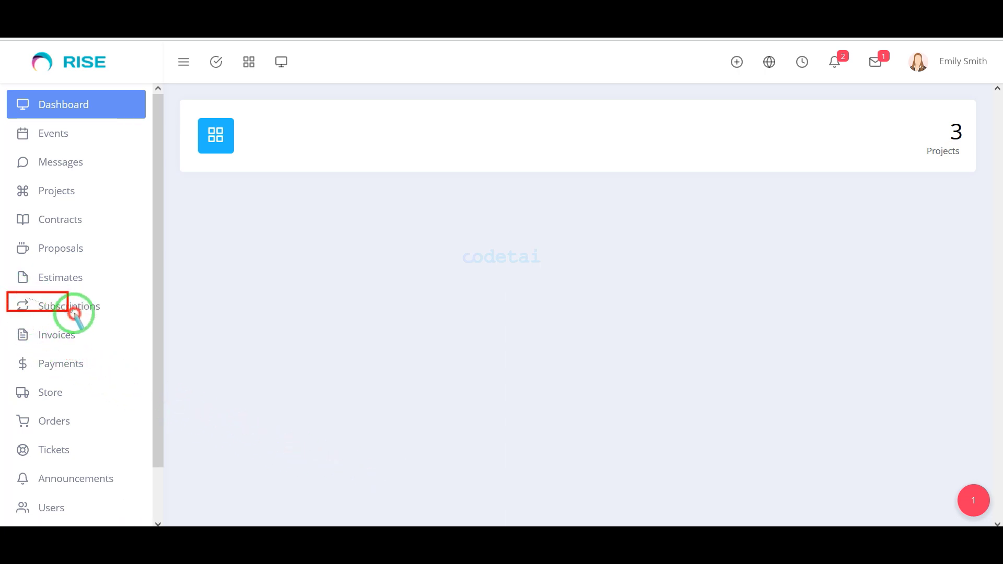
pyautogui.moveTo(74, 313); pyautogui.dragTo(134, 317)
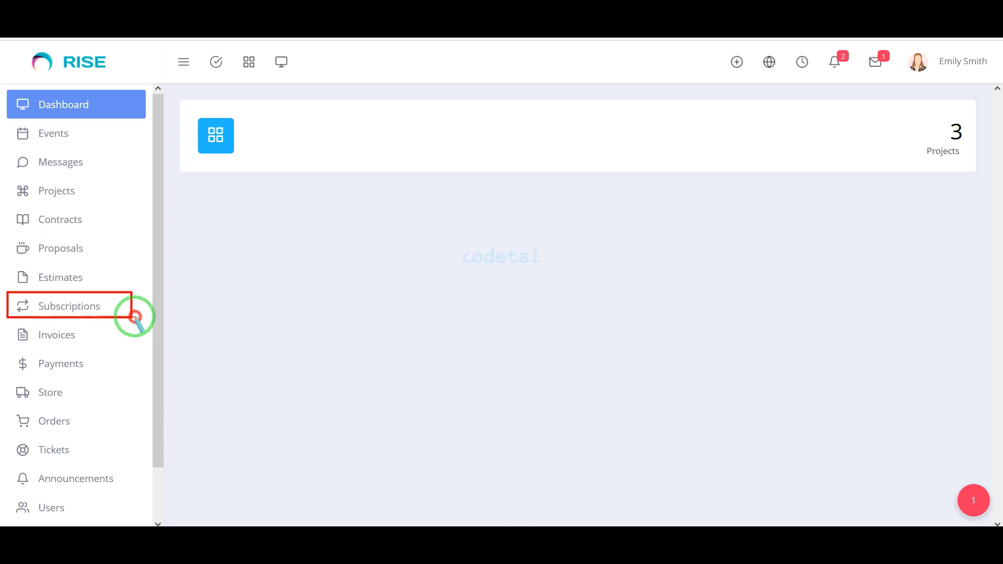
pyautogui.click(83, 308)
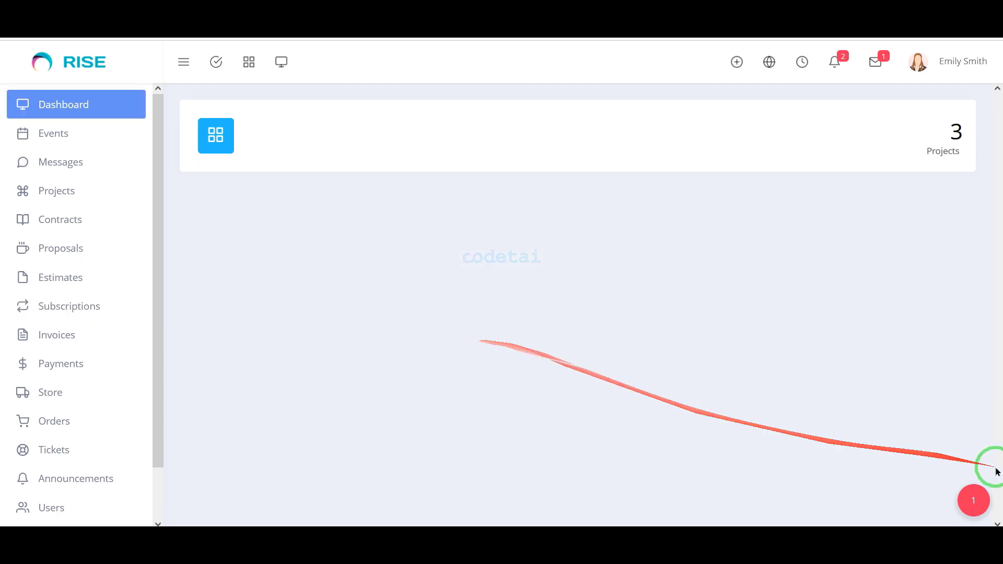
pyautogui.click(973, 500)
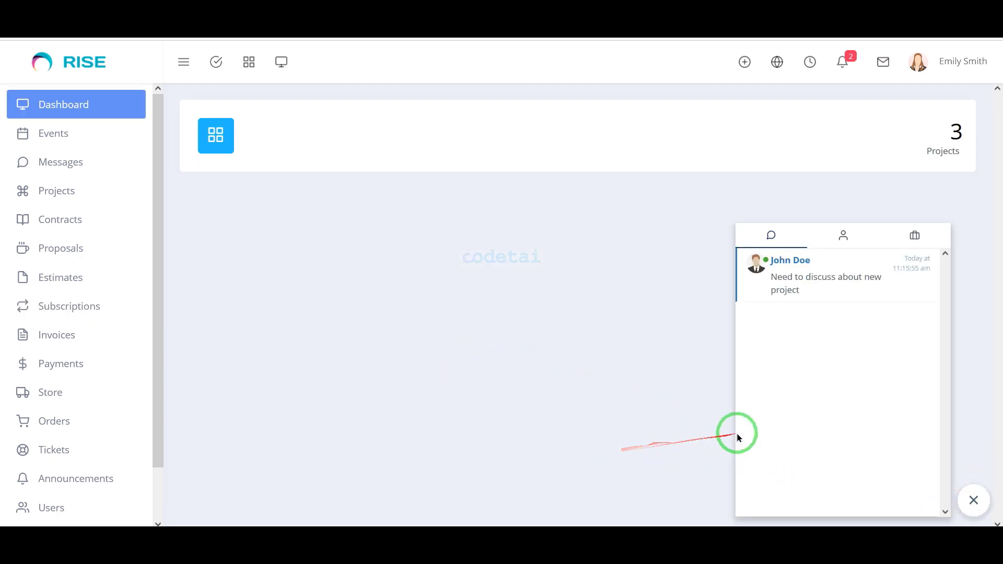
pyautogui.click(876, 266)
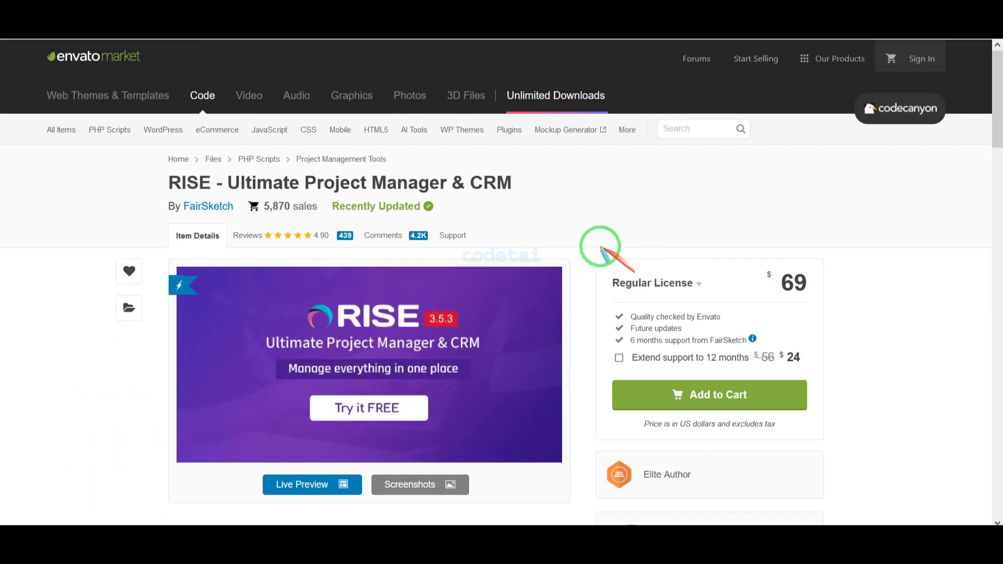
# Step: Scroll through the RISE CodeCanyon listing and back up to the $69 Regular License box
pyautogui.moveTo(157, 167); pyautogui.dragTo(518, 194)
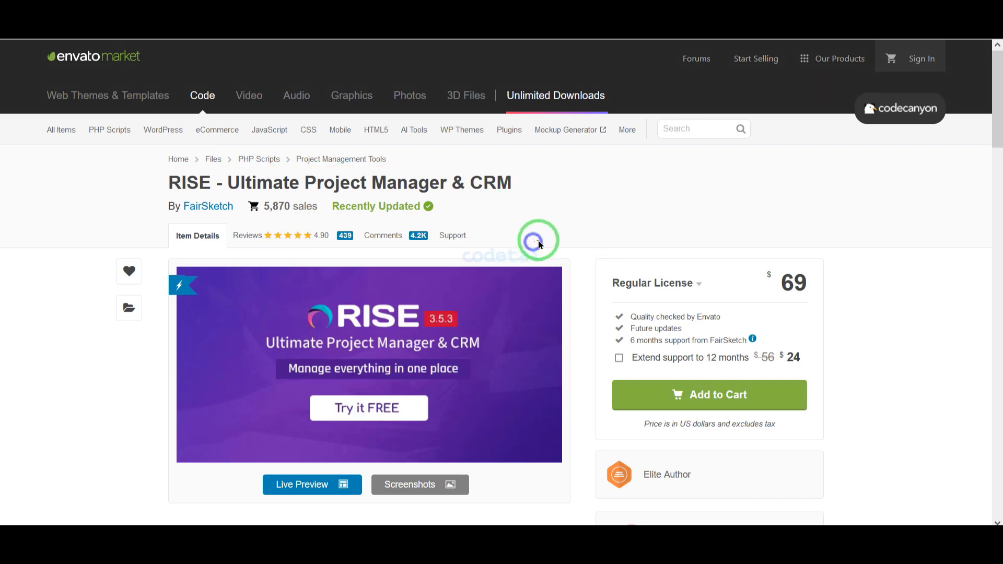
pyautogui.scroll(-15, 580, 277)
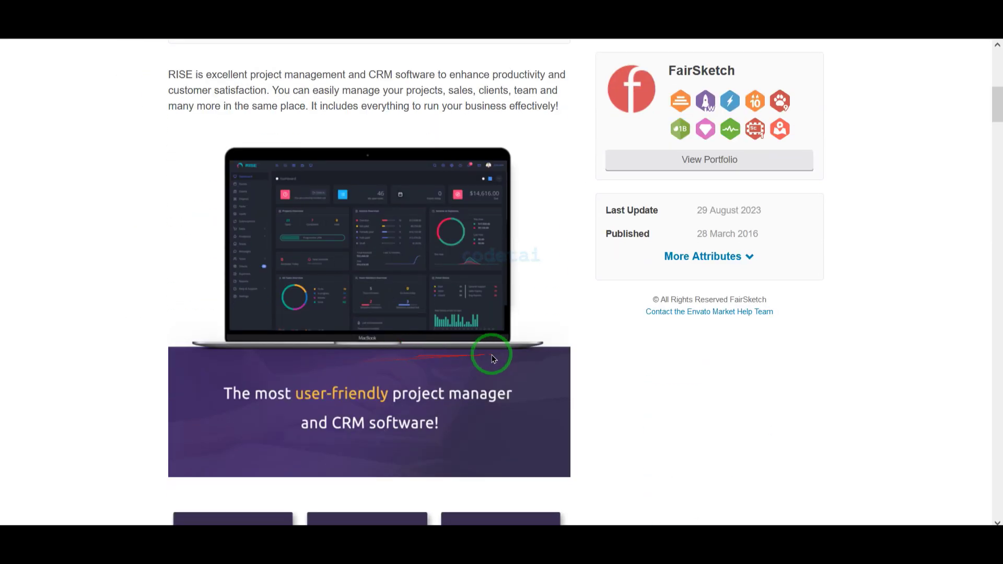
pyautogui.scroll(-18, 550, 355)
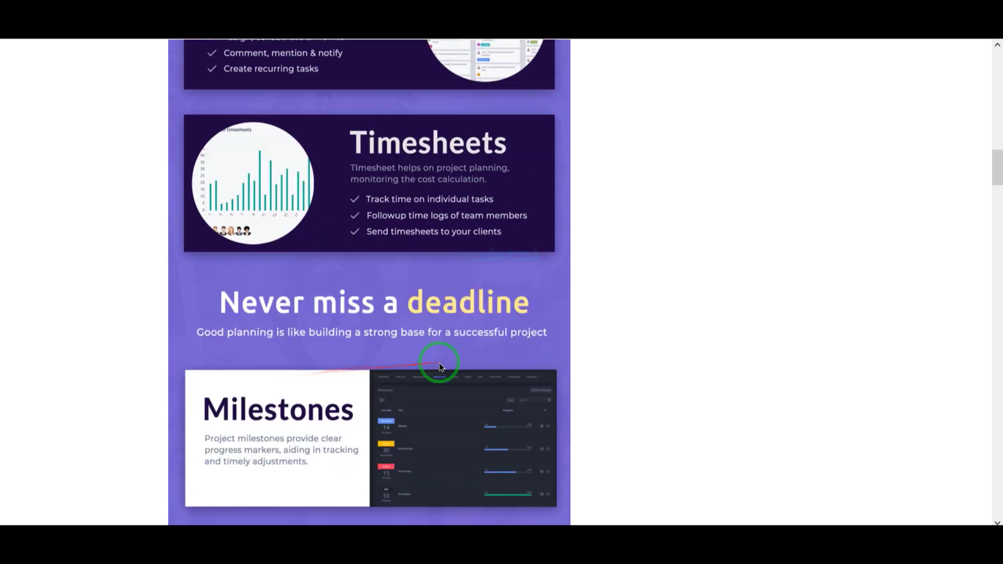
pyautogui.scroll(-20, 633, 373)
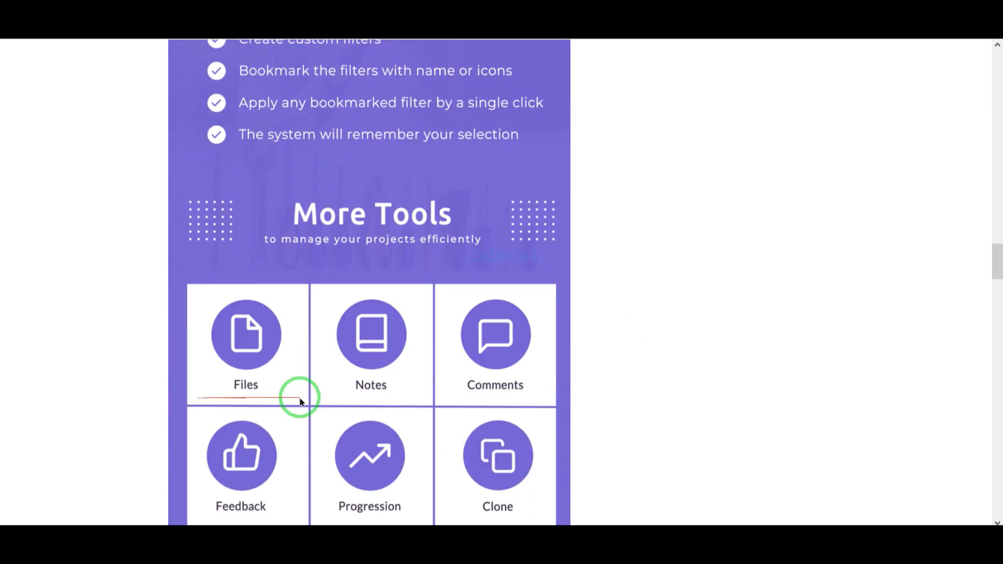
pyautogui.scroll(-13, 593, 404)
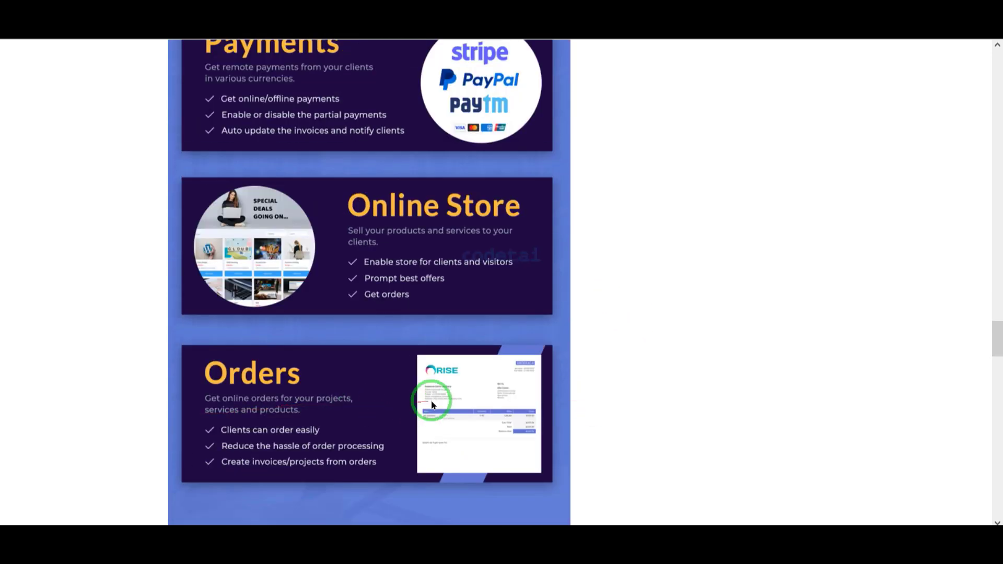
pyautogui.scroll(-20, 431, 405)
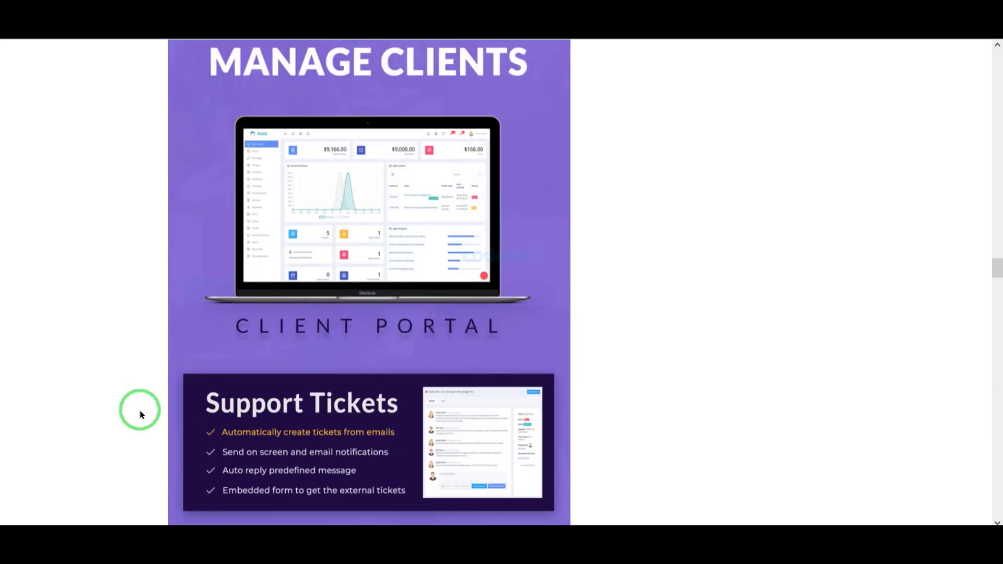
pyautogui.scroll(-20, 140, 414)
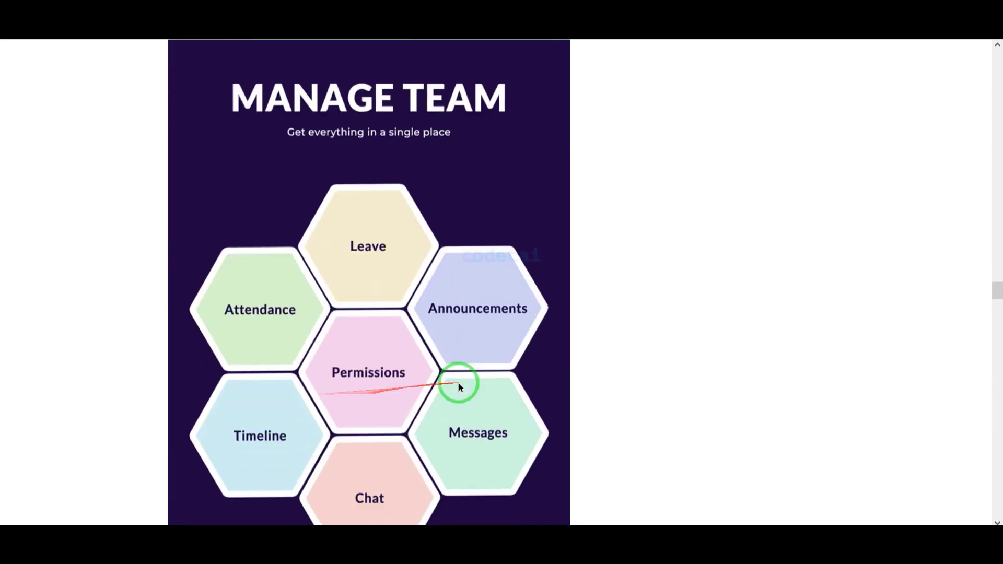
pyautogui.scroll(-17, 460, 387)
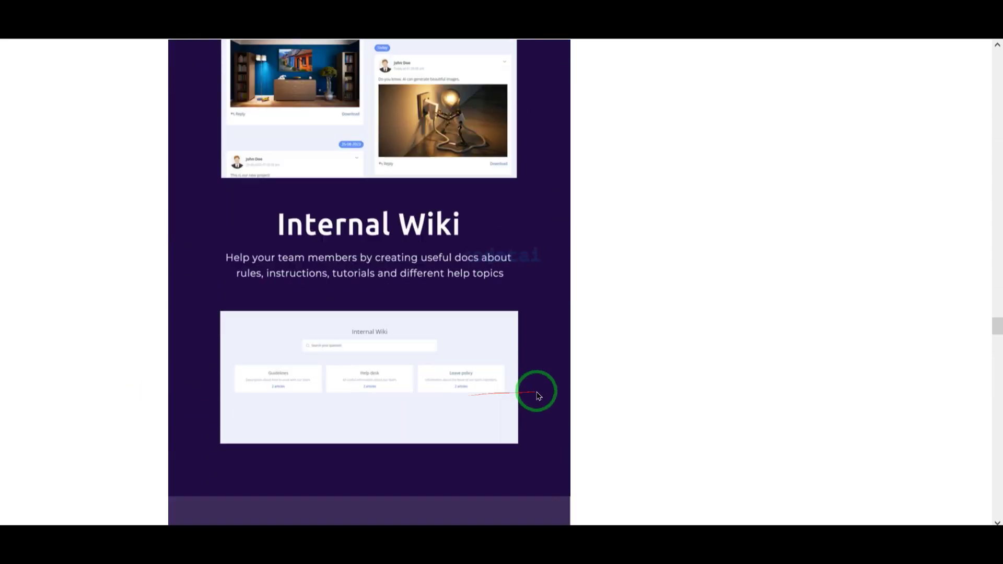
pyautogui.scroll(-20, 538, 396)
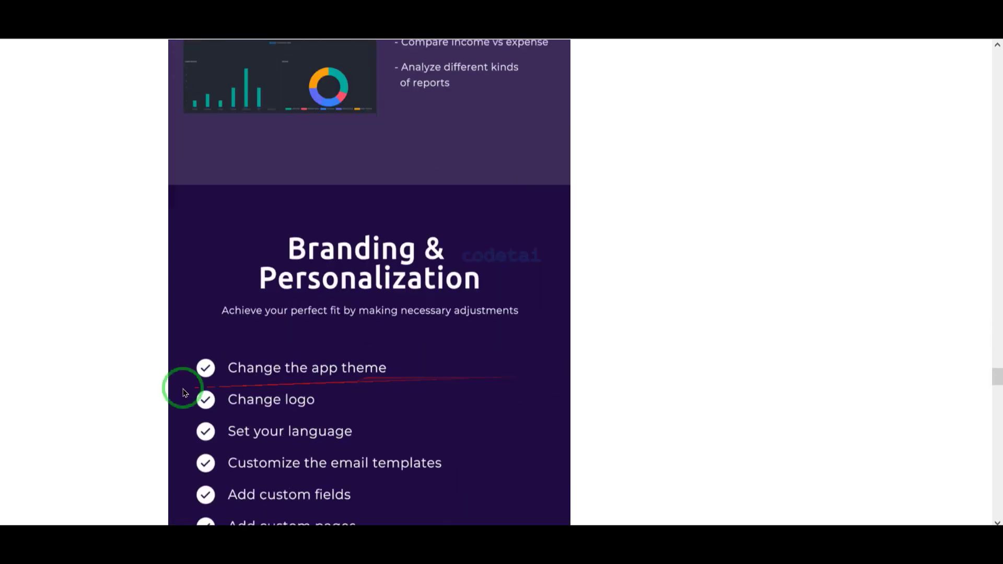
pyautogui.scroll(-18, 184, 393)
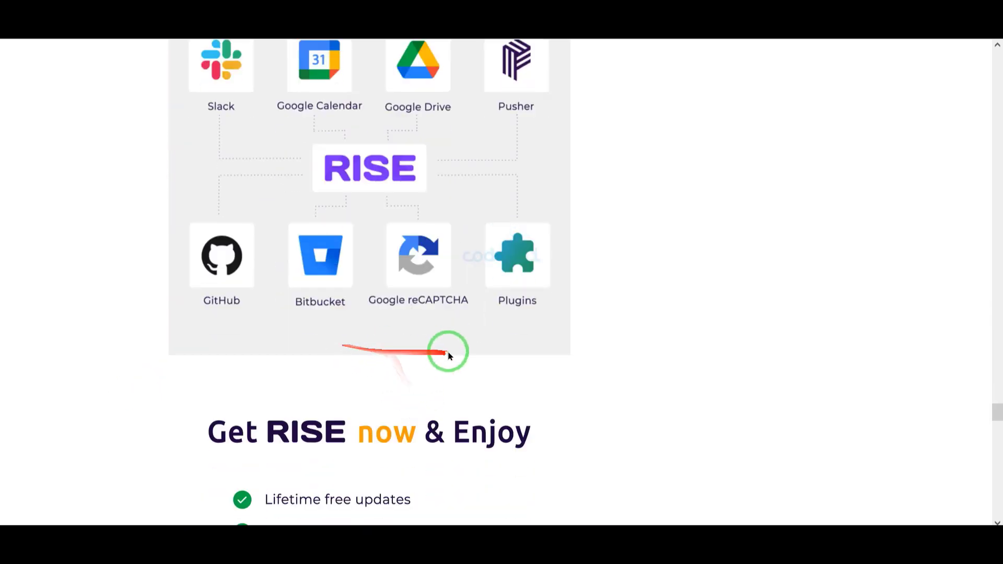
pyautogui.scroll(-11, 448, 355)
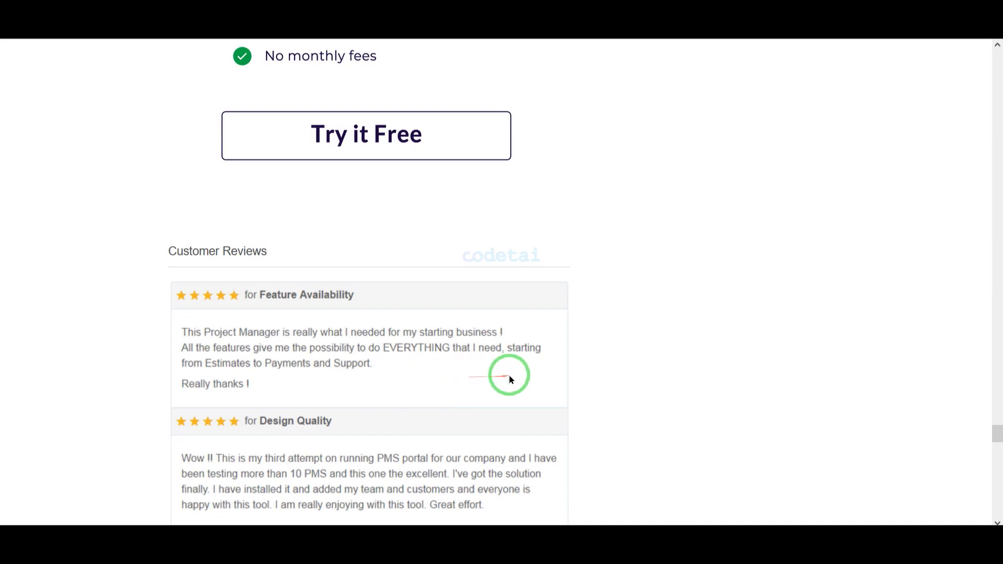
pyautogui.scroll(20, 511, 379)
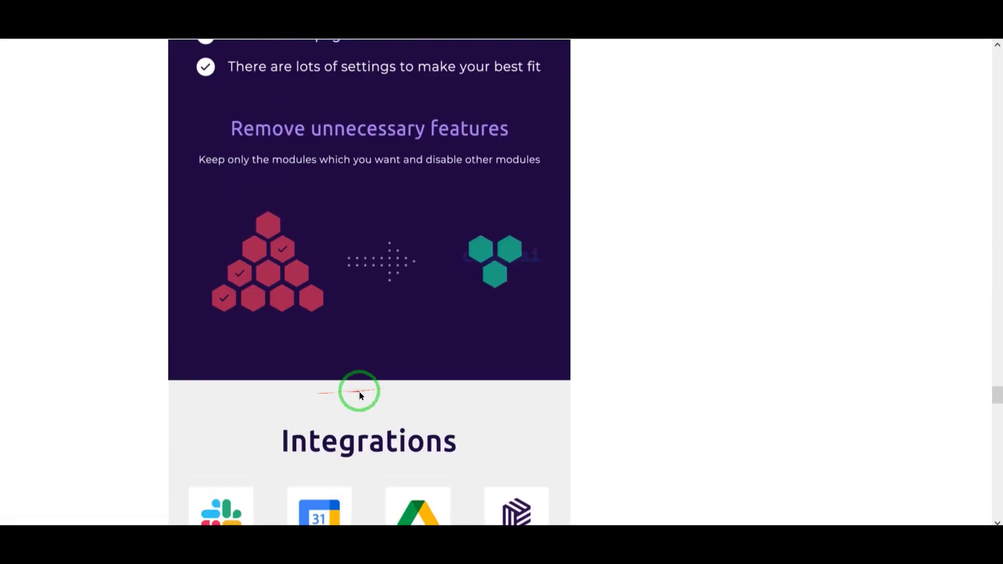
pyautogui.scroll(20, 359, 396)
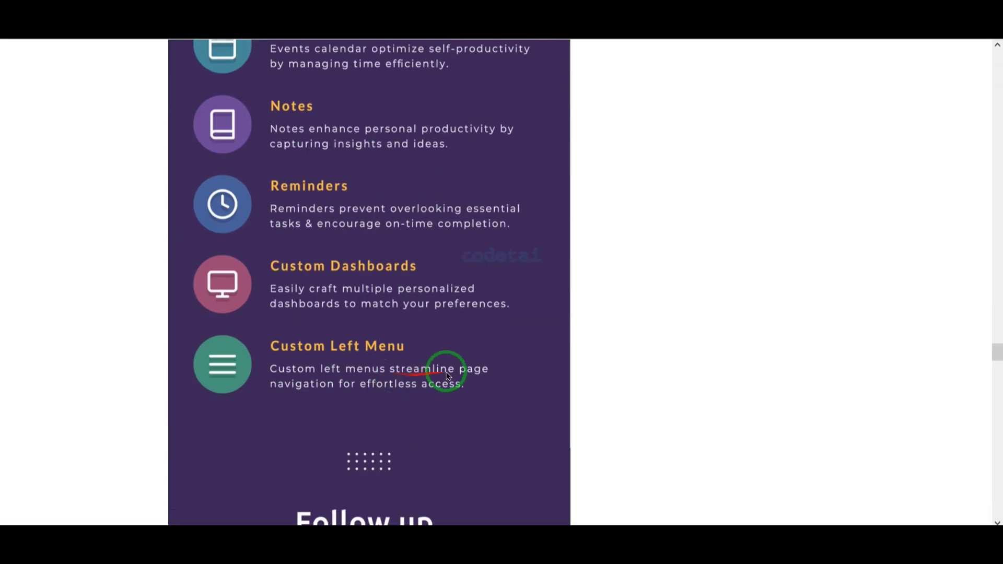
pyautogui.scroll(20, 448, 375)
pyautogui.scroll(-4, 425, 351)
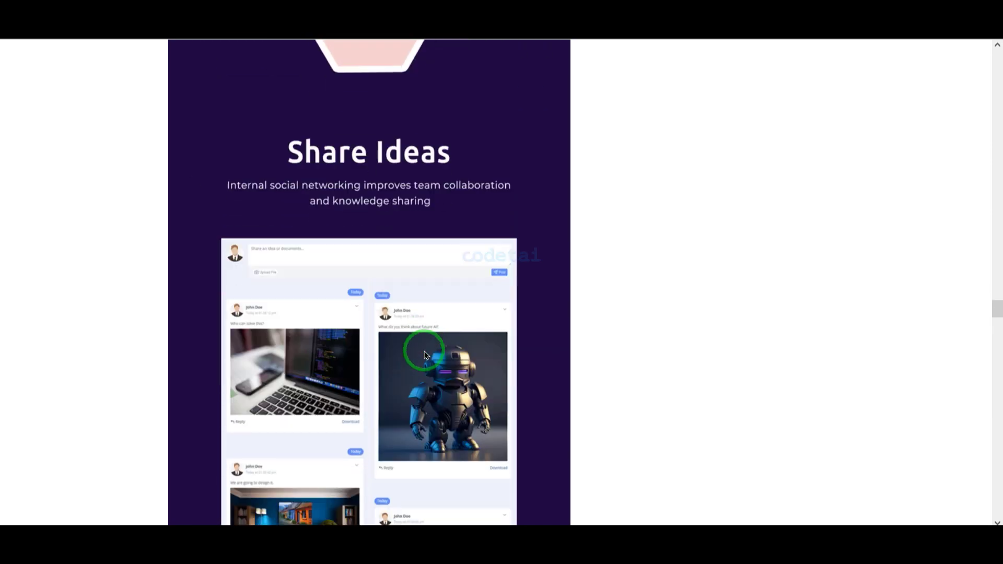
pyautogui.scroll(20, 425, 355)
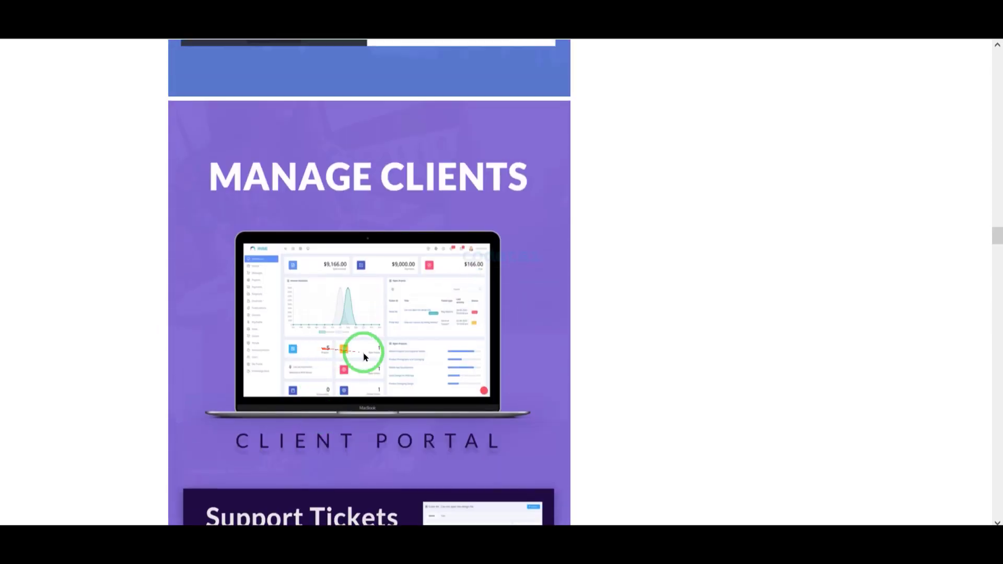
pyautogui.scroll(20, 364, 356)
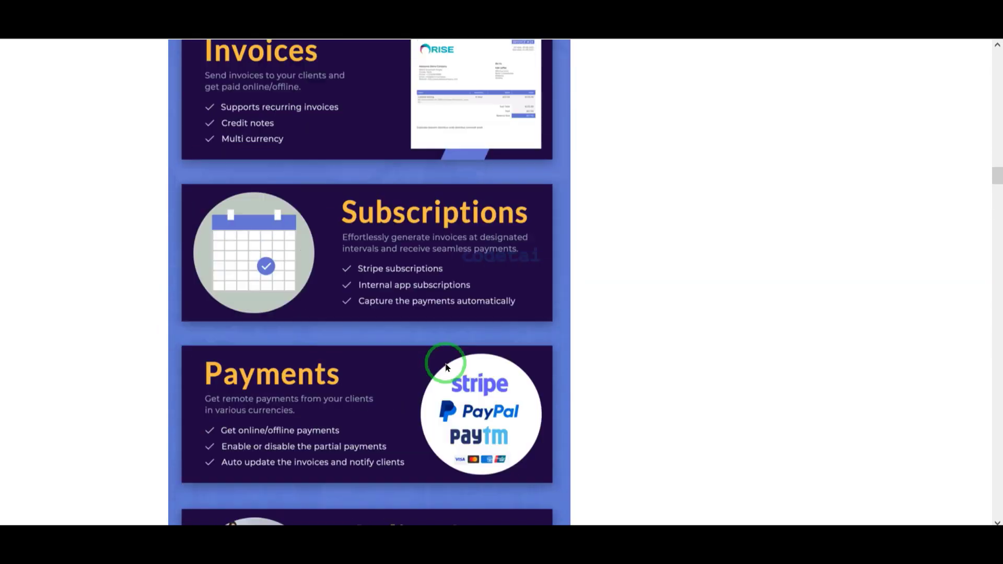
pyautogui.scroll(20, 446, 367)
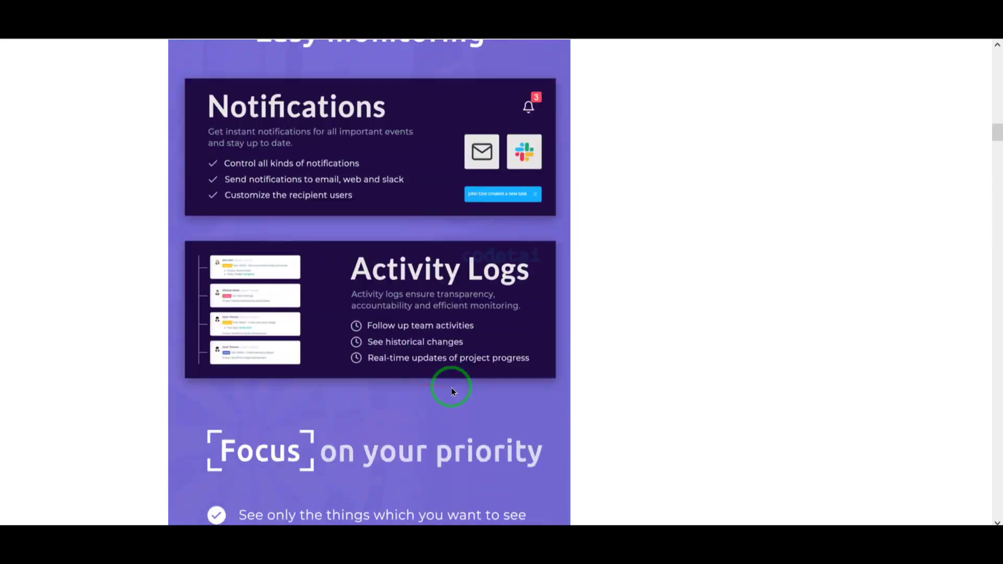
pyautogui.scroll(20, 452, 388)
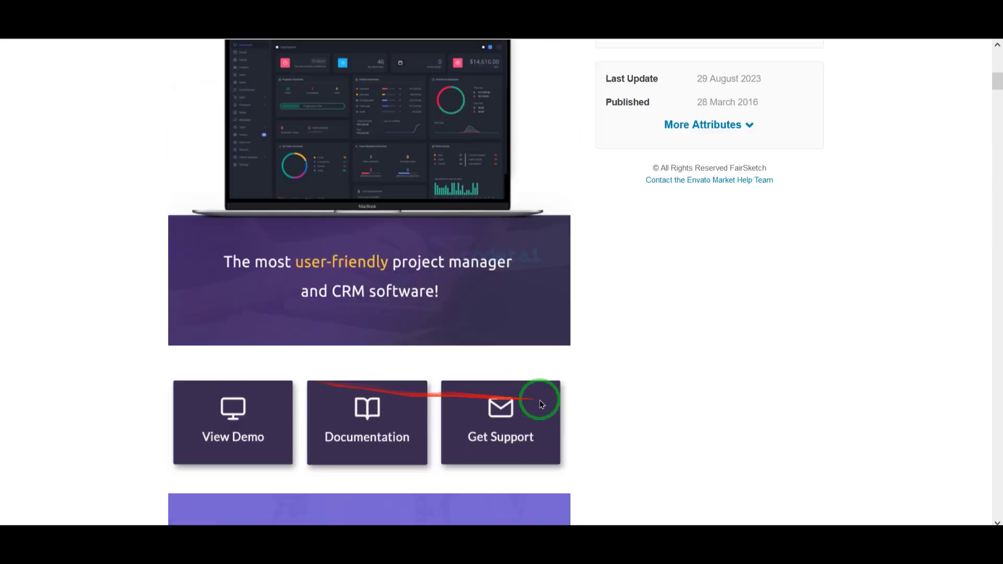
pyautogui.scroll(10, 471, 389)
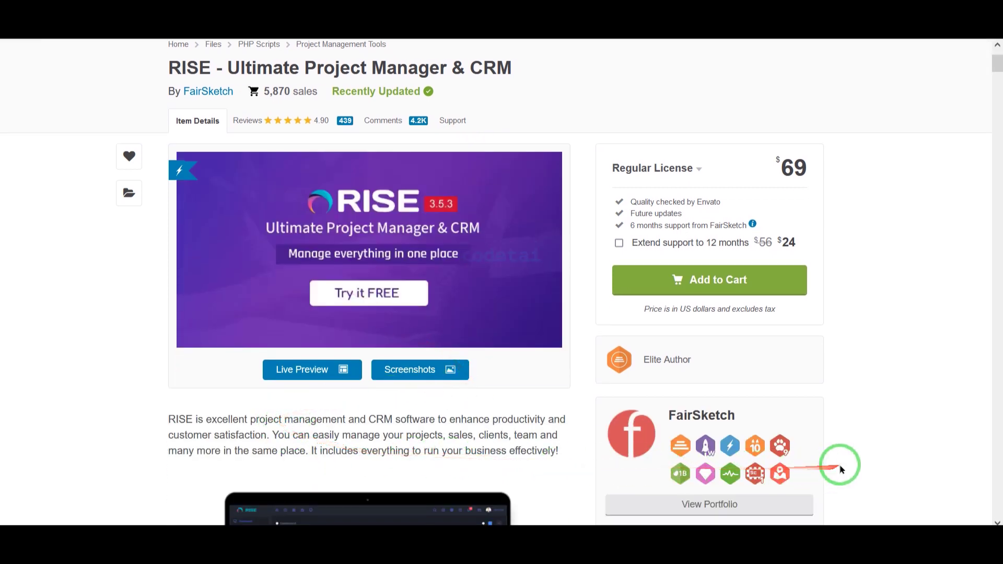
pyautogui.scroll(3, 840, 464)
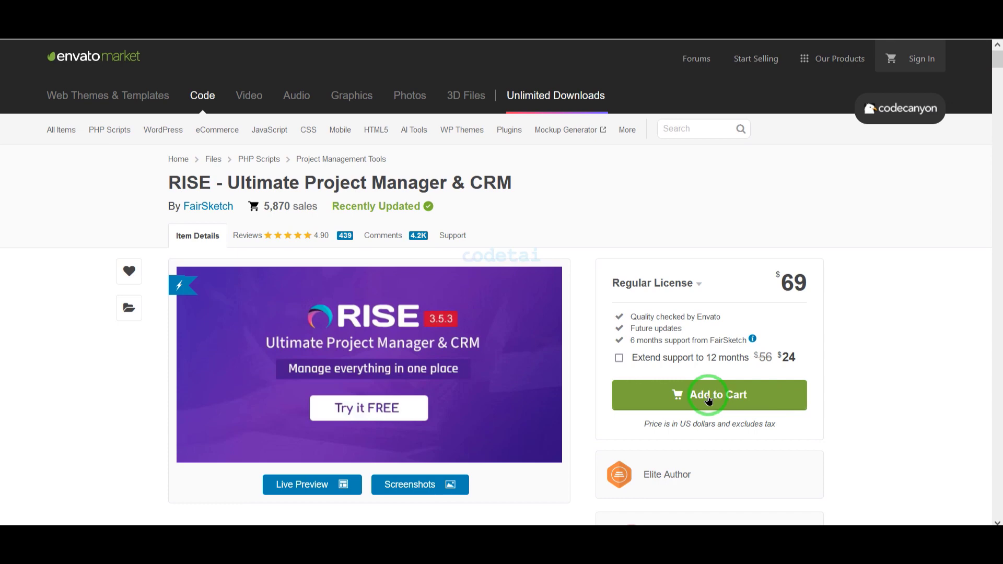
# Step: Add the RISE item to the cart and proceed to checkout, reviewing the sign-up options
pyautogui.click(709, 400)
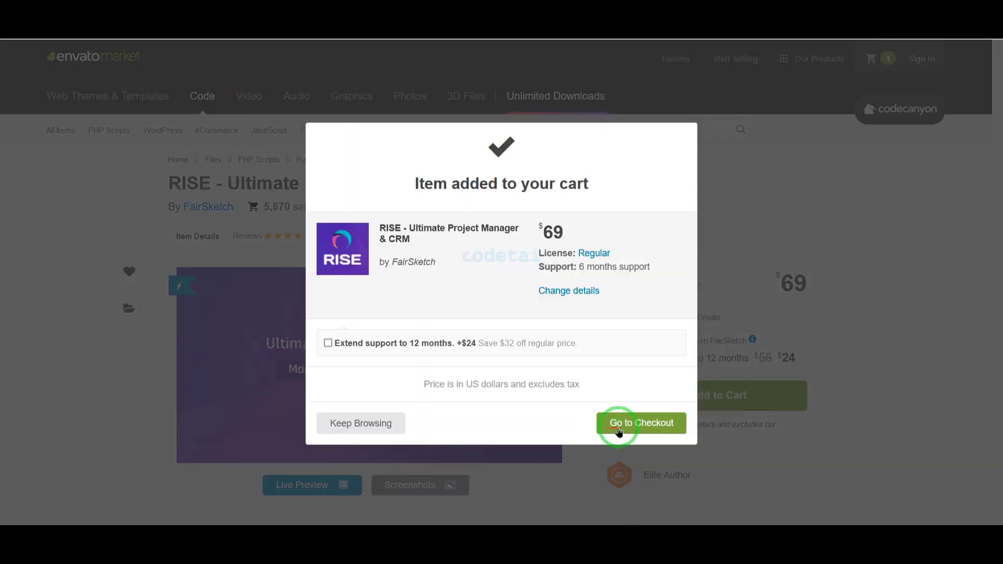
pyautogui.click(650, 428)
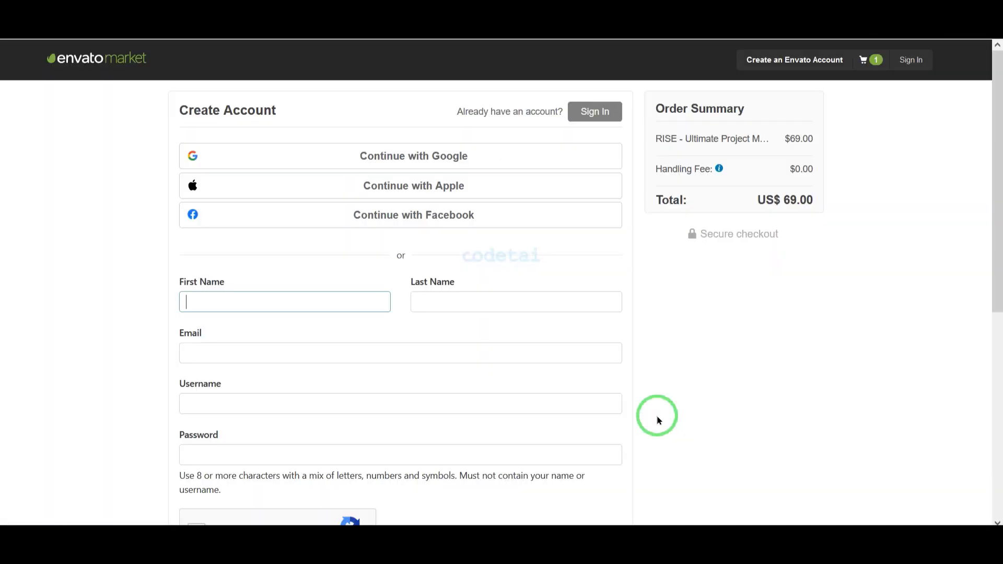
pyautogui.scroll(-7, 656, 415)
pyautogui.scroll(7, 675, 436)
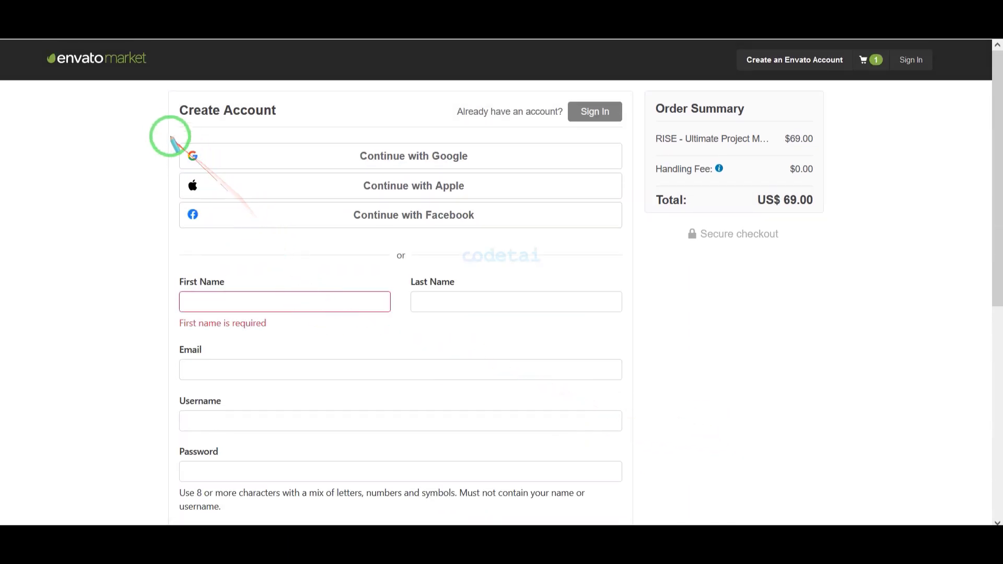
pyautogui.moveTo(167, 135)
pyautogui.mouseDown()
pyautogui.moveTo(381, 206)
pyautogui.moveTo(630, 241)
pyautogui.mouseUp()
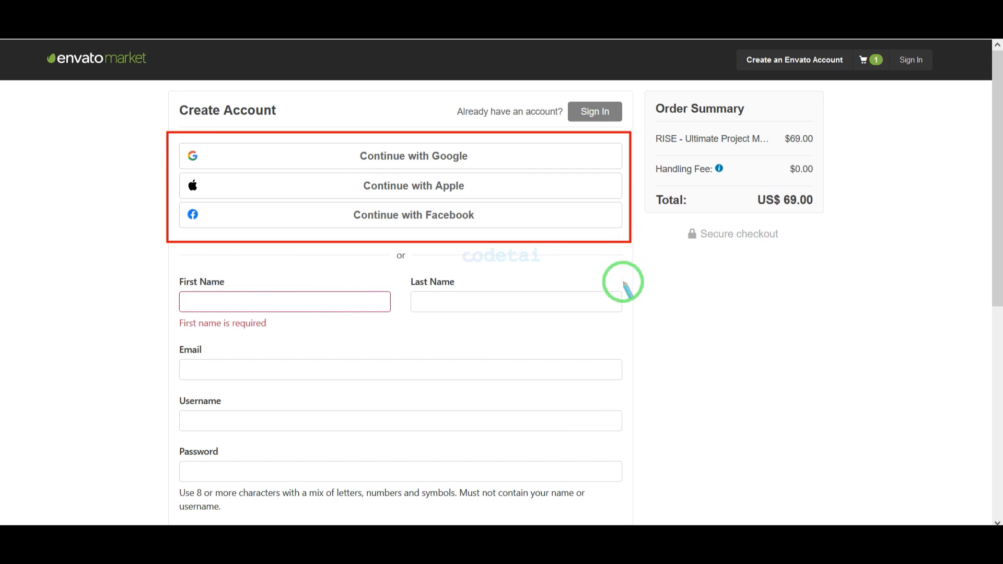
pyautogui.scroll(-2, 643, 293)
pyautogui.moveTo(163, 157)
pyautogui.mouseDown()
pyautogui.moveTo(472, 293)
pyautogui.moveTo(558, 372)
pyautogui.moveTo(625, 406)
pyautogui.mouseUp()
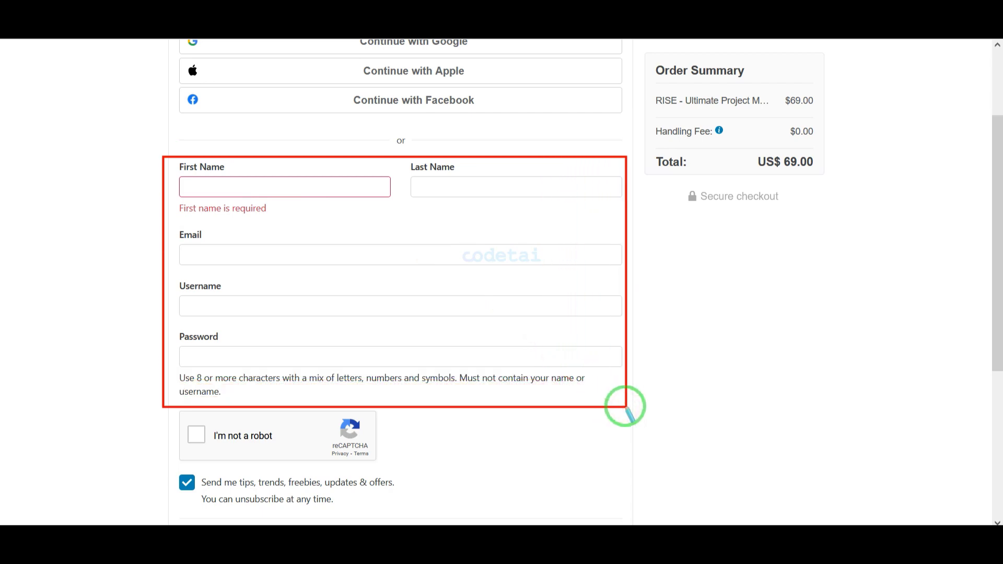
pyautogui.scroll(-2, 560, 409)
pyautogui.scroll(4, 638, 313)
# Step: Sign in at checkout with the saved Envato username and password
pyautogui.click(589, 110)
pyautogui.scroll(-2, 460, 271)
pyautogui.click(324, 188)
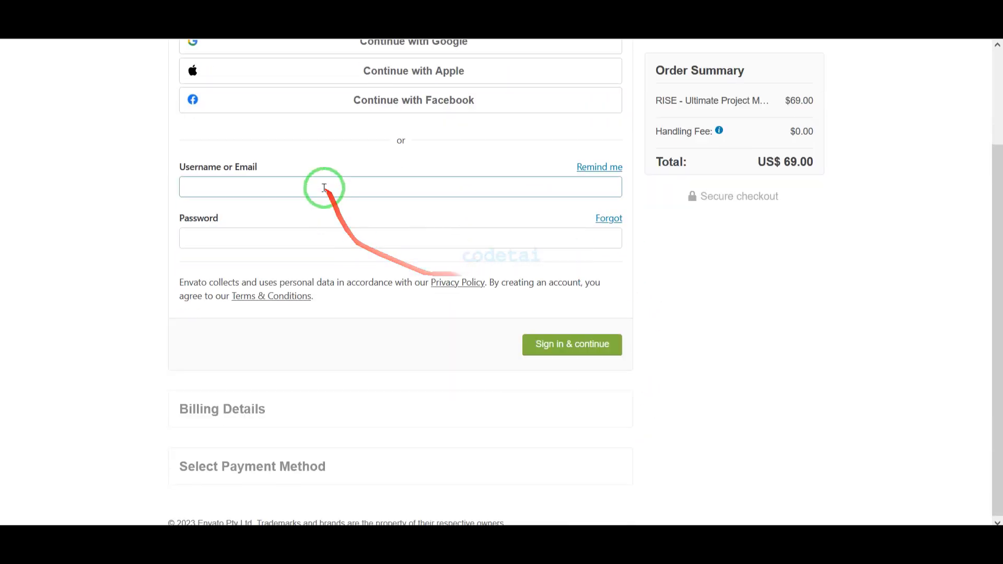
pyautogui.write('c')
pyautogui.click(280, 216)
pyautogui.click(231, 236)
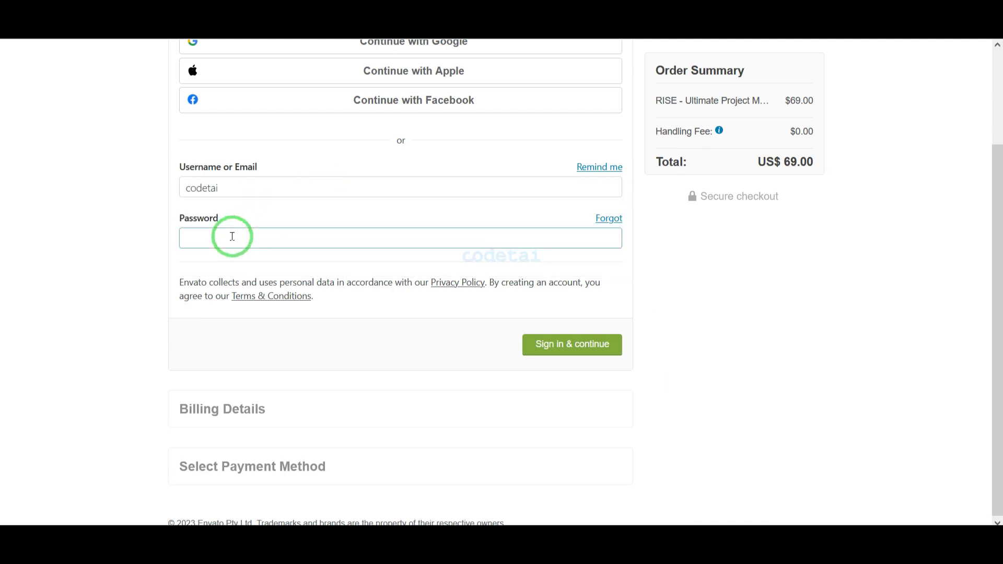
pyautogui.click(571, 345)
# Step: Edit and save the billing details to reach the card, PayPal and Skrill payment choices
pyautogui.scroll(-2, 731, 346)
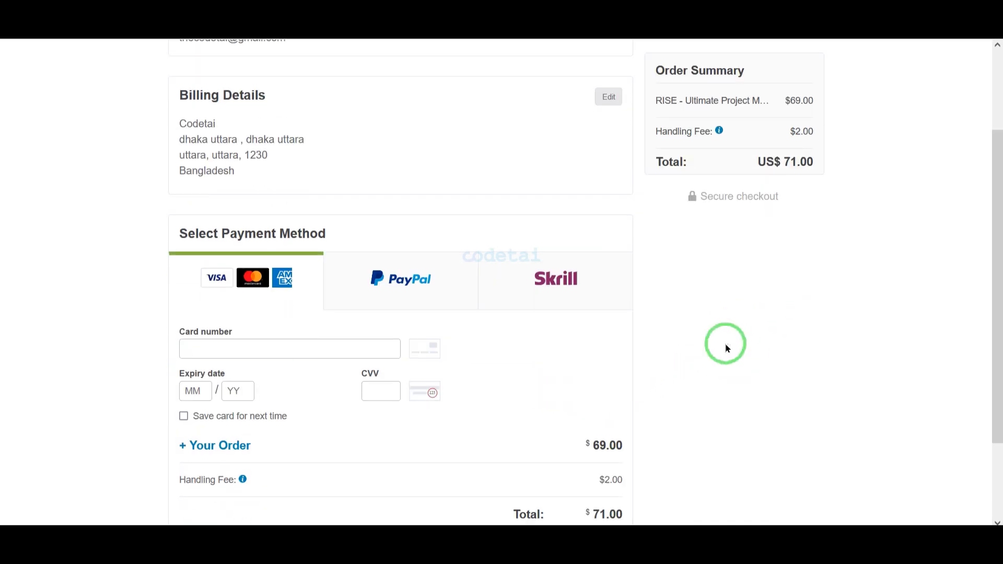
pyautogui.click(606, 96)
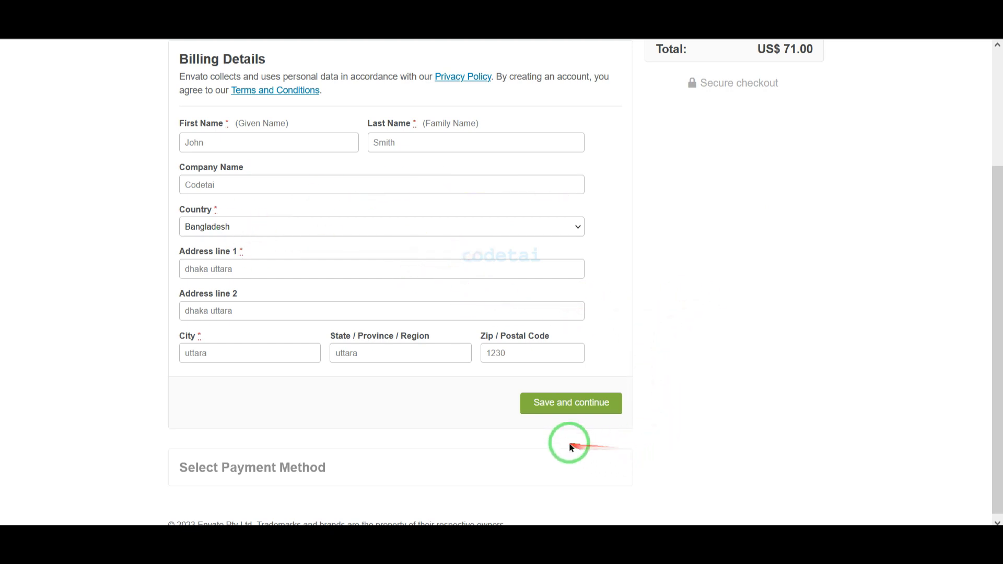
pyautogui.click(578, 408)
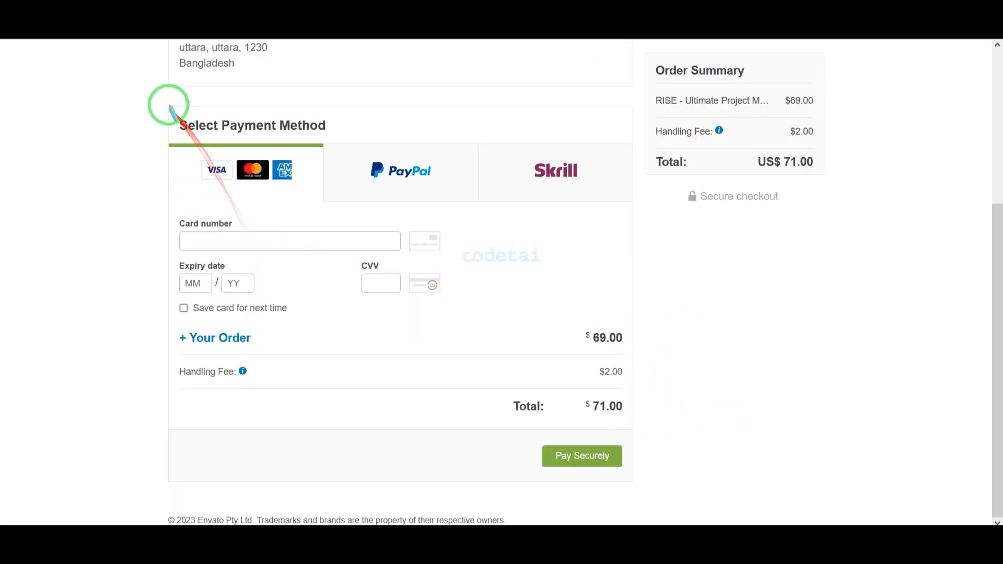
pyautogui.moveTo(237, 141)
pyautogui.mouseDown()
pyautogui.moveTo(522, 209)
pyautogui.moveTo(637, 224)
pyautogui.mouseUp()
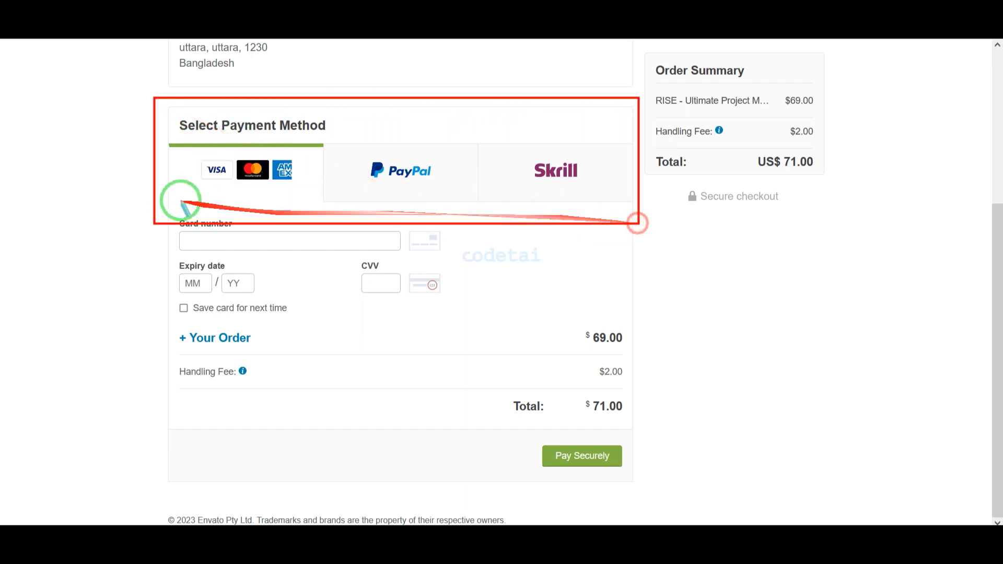
# Step: Highlight the card, PayPal and Skrill payment options, settling on card
pyautogui.moveTo(186, 153); pyautogui.dragTo(309, 186)
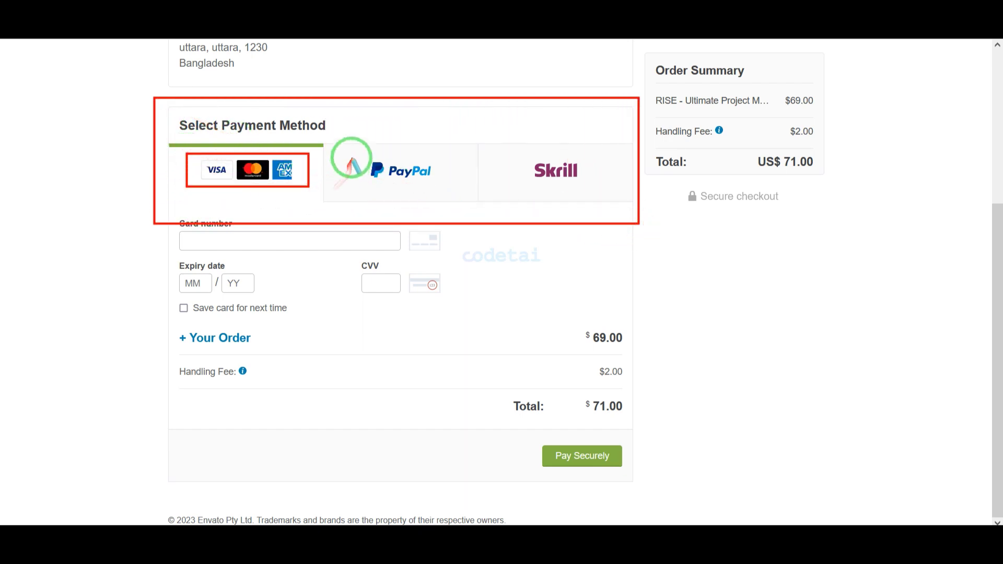
pyautogui.moveTo(352, 157); pyautogui.dragTo(446, 185)
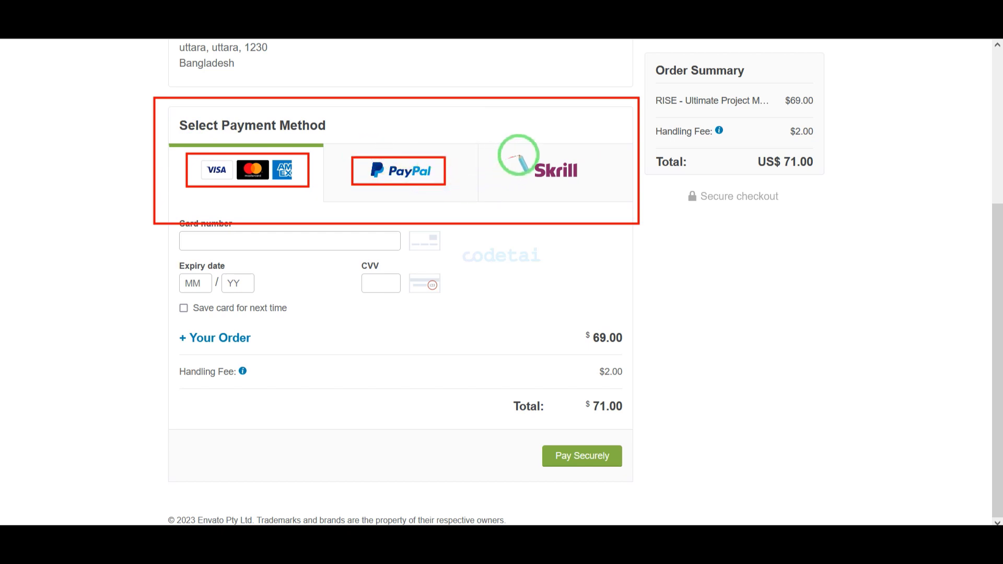
pyautogui.moveTo(519, 155); pyautogui.dragTo(595, 184)
pyautogui.press('Escape')
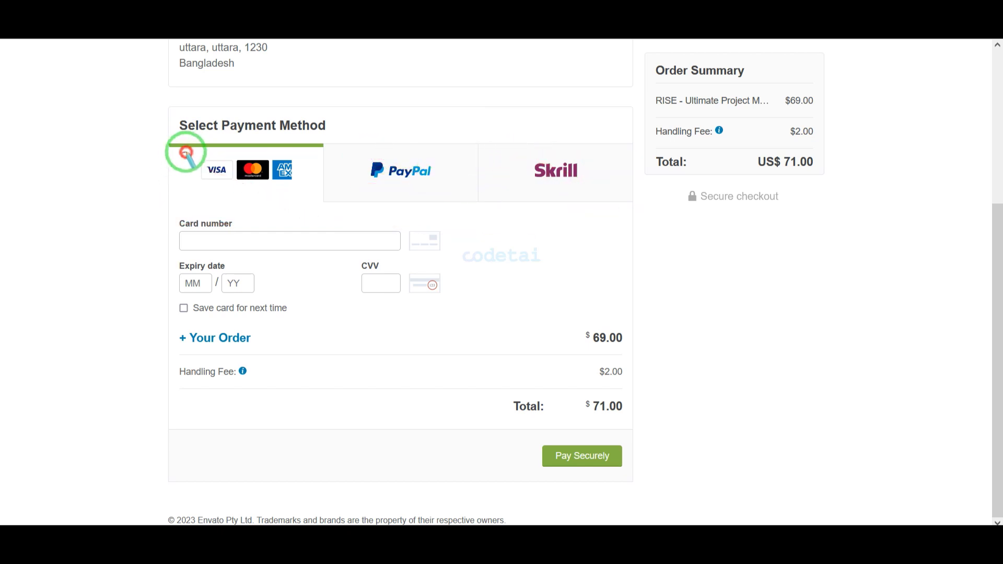
pyautogui.moveTo(183, 152); pyautogui.dragTo(307, 187)
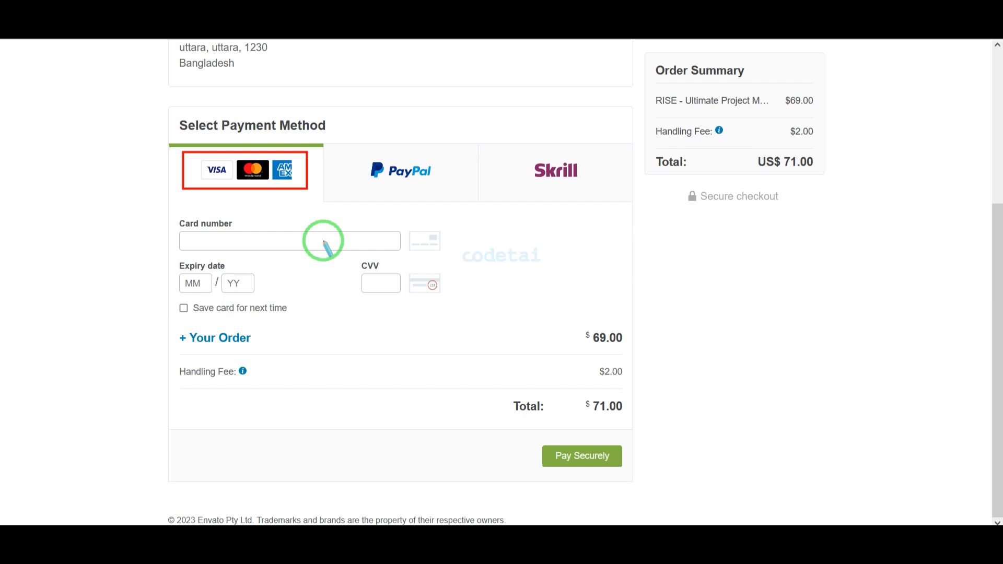
pyautogui.press('Escape')
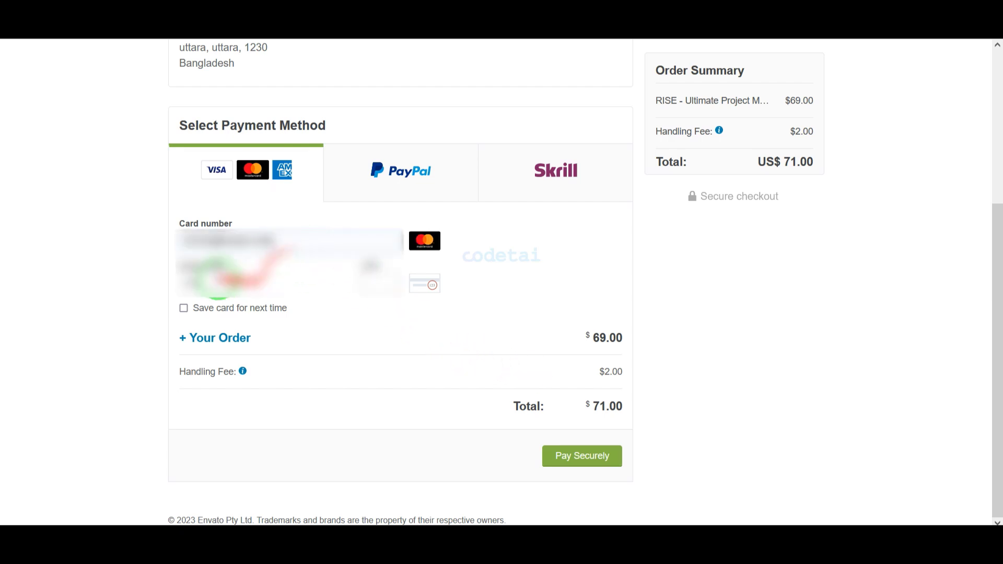
# Step: Fill in the card expiry date and security code and pay the US$71.00 order
pyautogui.click(248, 302)
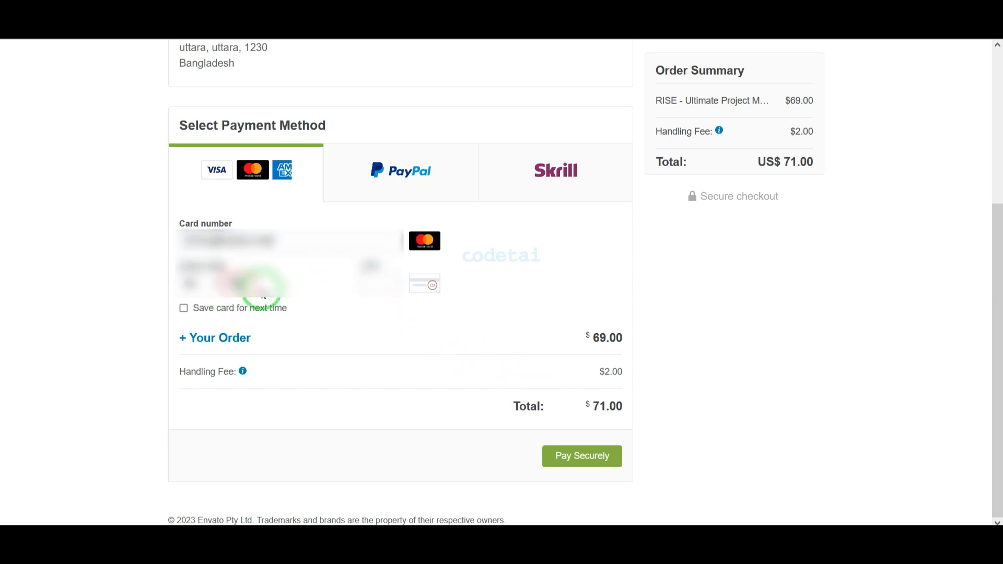
pyautogui.click(373, 299)
pyautogui.click(394, 334)
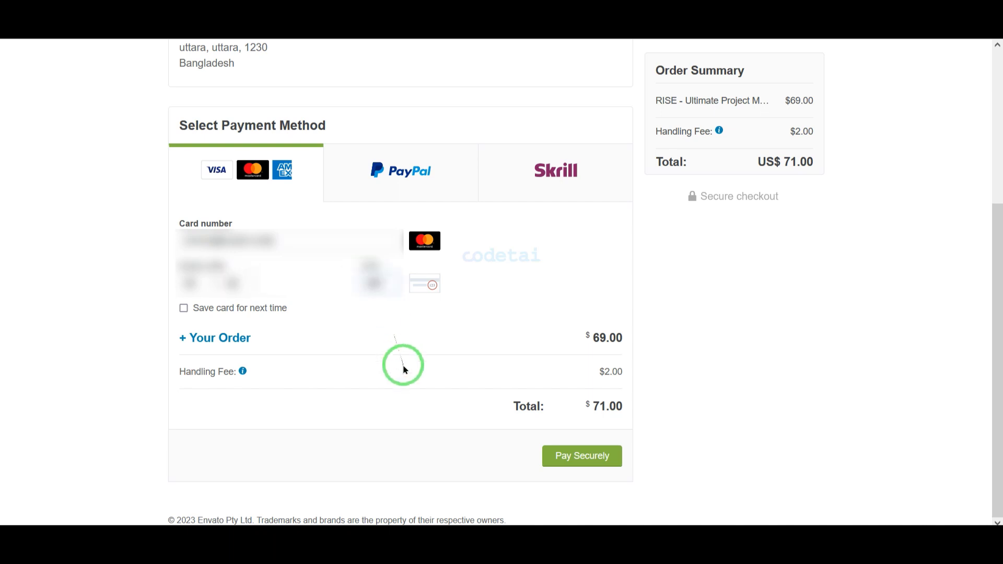
pyautogui.moveTo(561, 444); pyautogui.dragTo(620, 469)
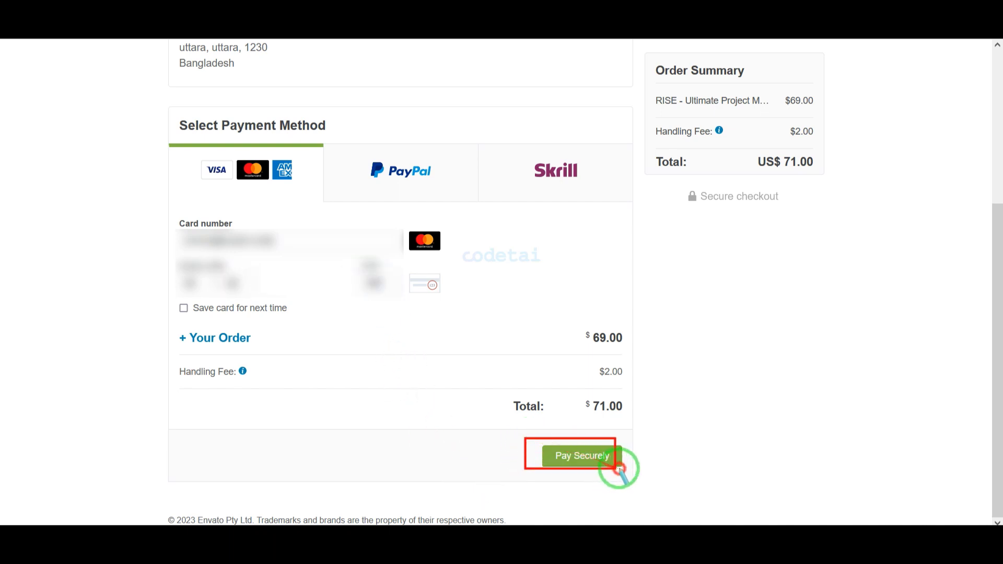
pyautogui.click(586, 456)
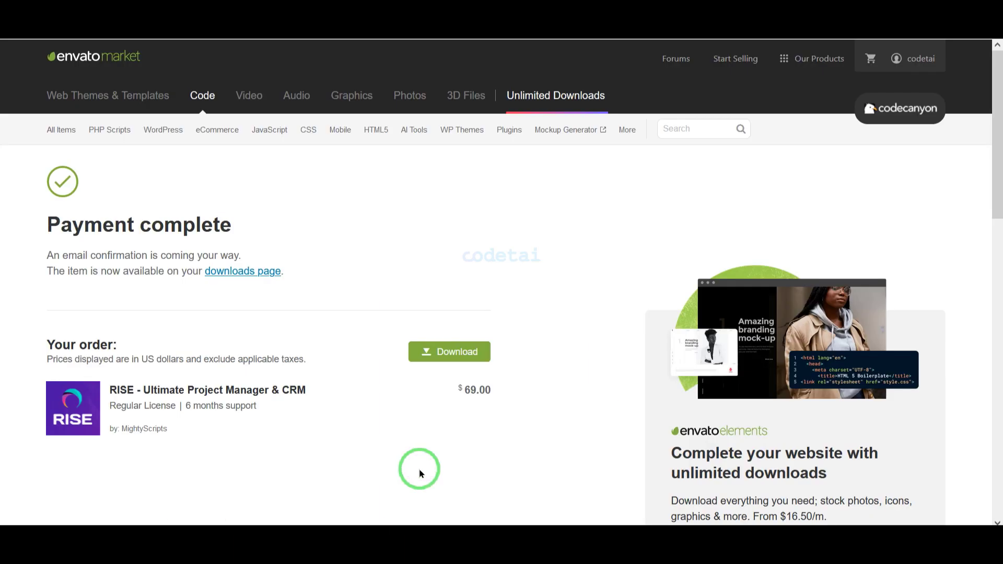
# Step: From Downloads, get RISE's all files & documentation plus the PDF and text license certificates
pyautogui.click(914, 65)
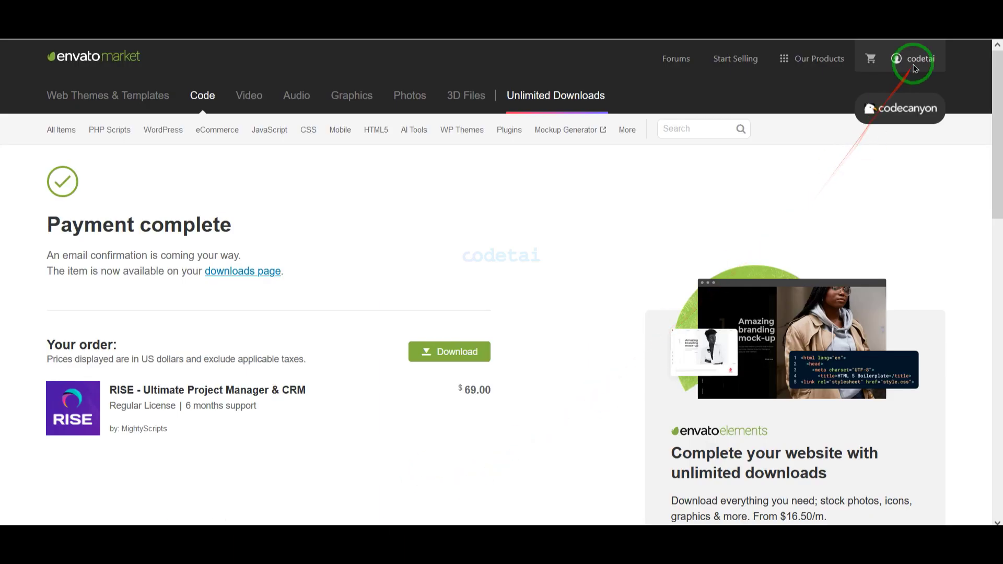
pyautogui.click(843, 153)
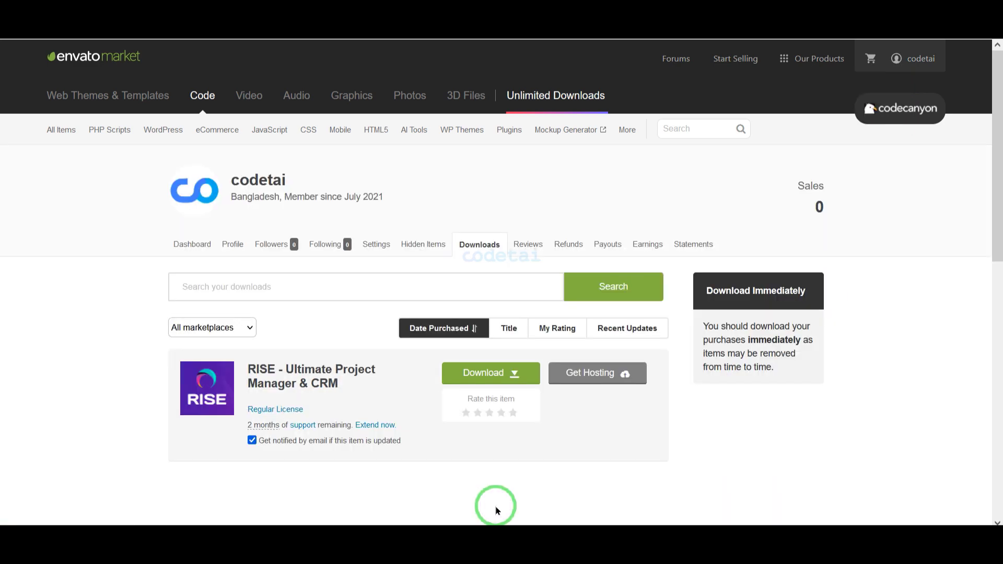
pyautogui.click(496, 376)
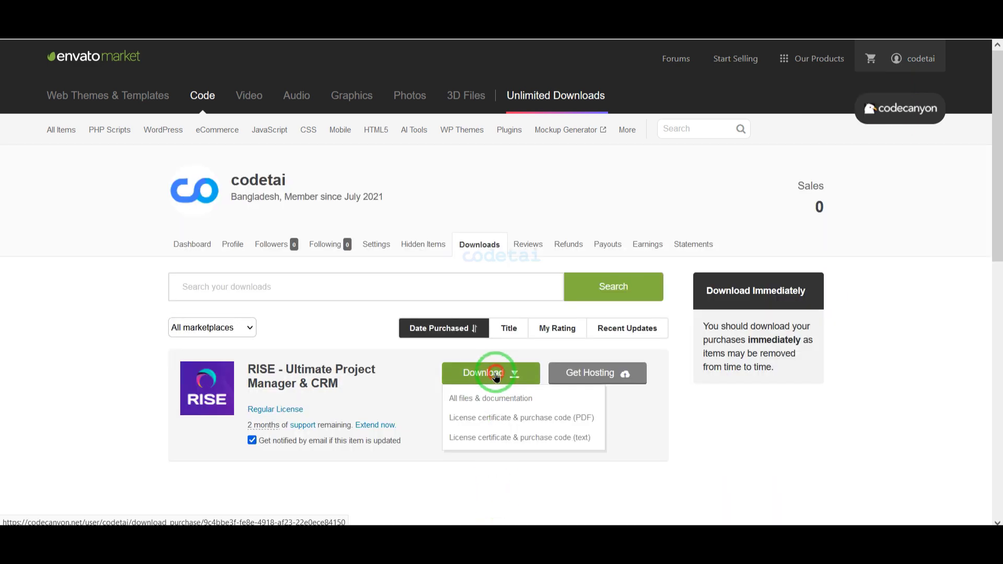
pyautogui.click(450, 397)
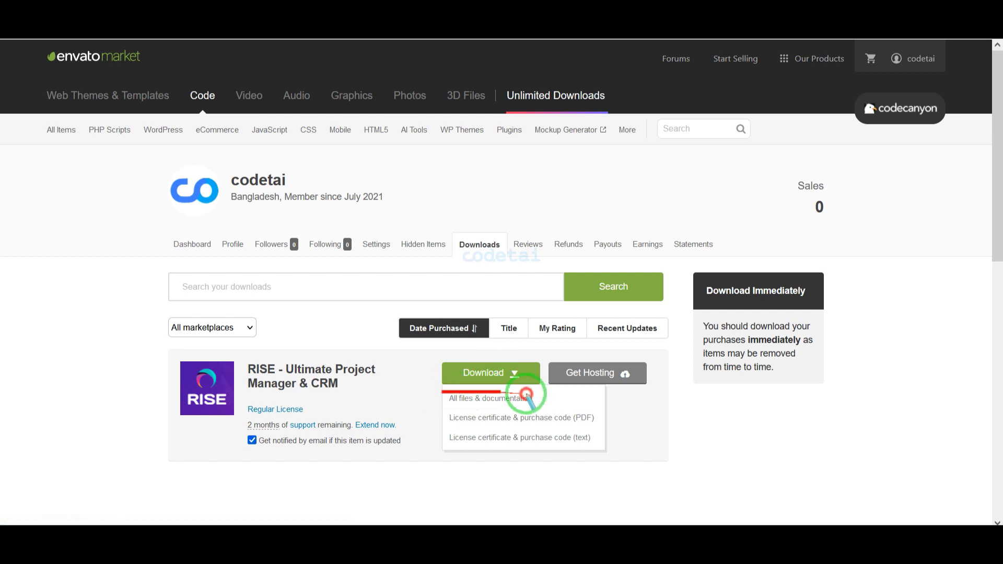
pyautogui.moveTo(441, 411); pyautogui.dragTo(596, 426)
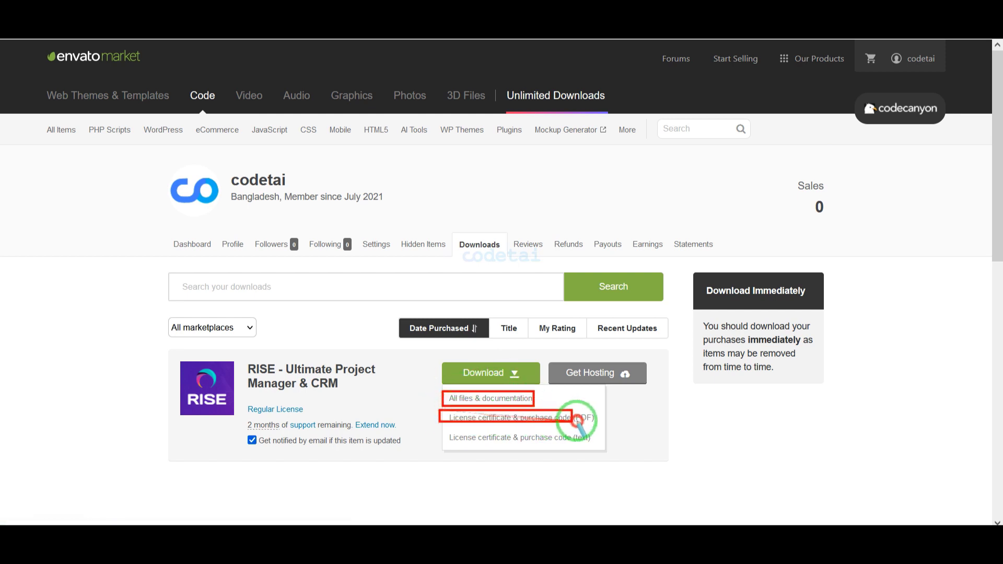
pyautogui.moveTo(444, 434); pyautogui.dragTo(601, 444)
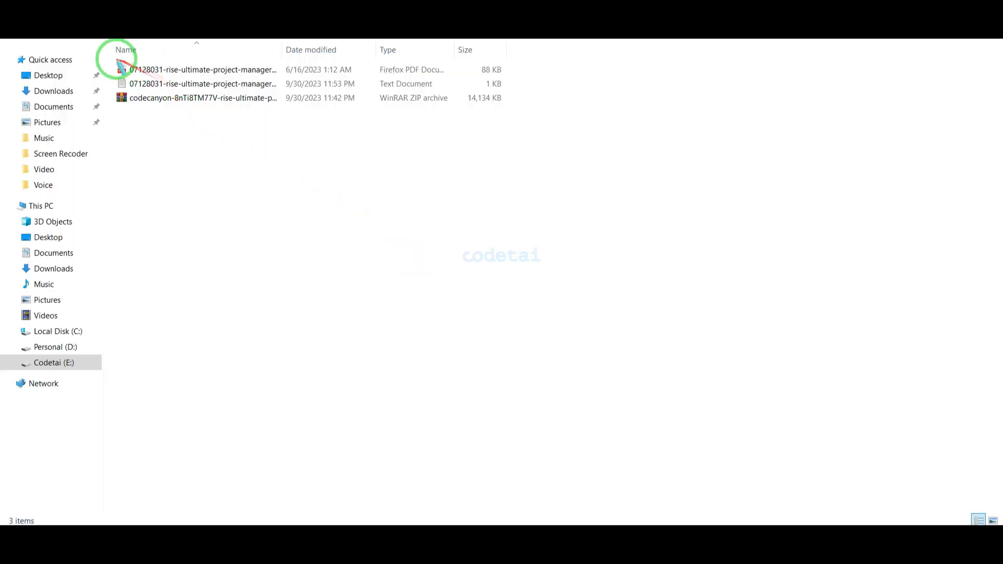
pyautogui.moveTo(112, 57)
pyautogui.mouseDown()
pyautogui.moveTo(286, 100)
pyautogui.moveTo(522, 110)
pyautogui.mouseUp()
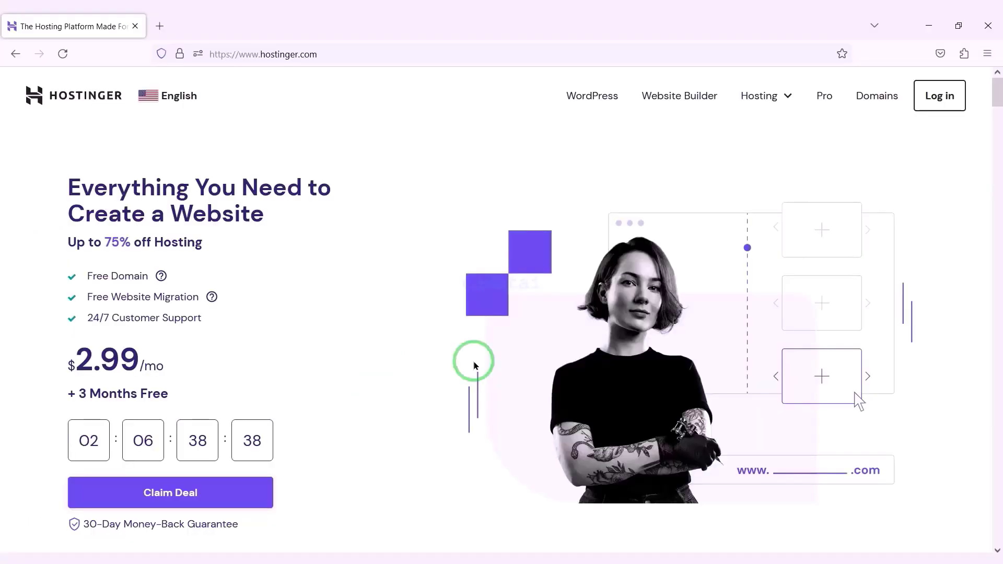
pyautogui.scroll(-12, 474, 365)
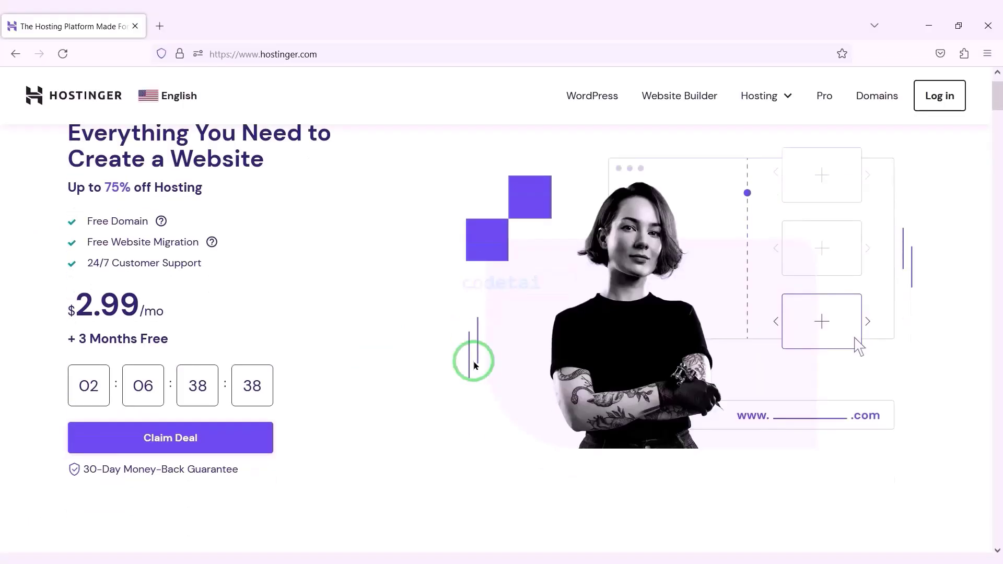
pyautogui.scroll(-13, 474, 361)
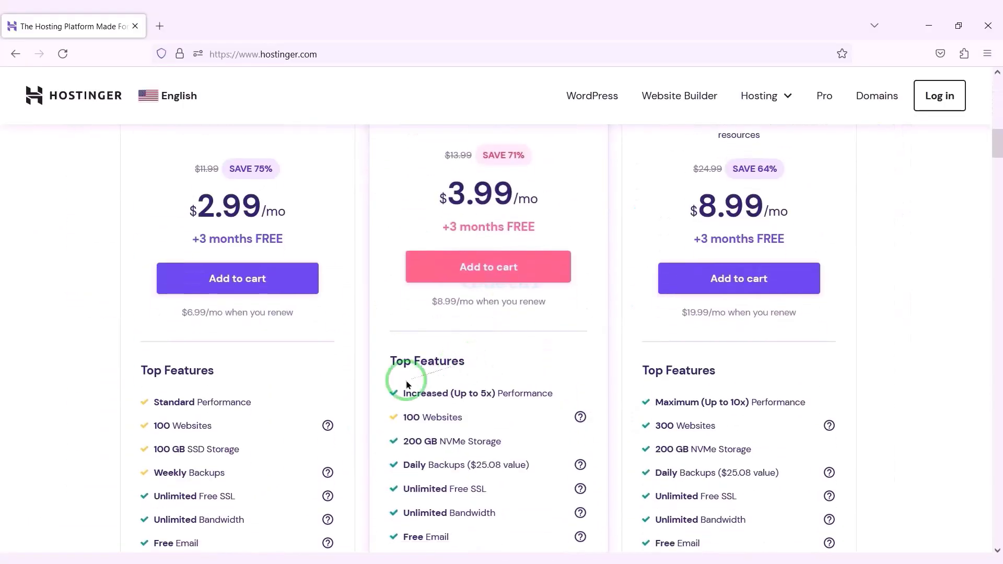
pyautogui.scroll(-10, 569, 384)
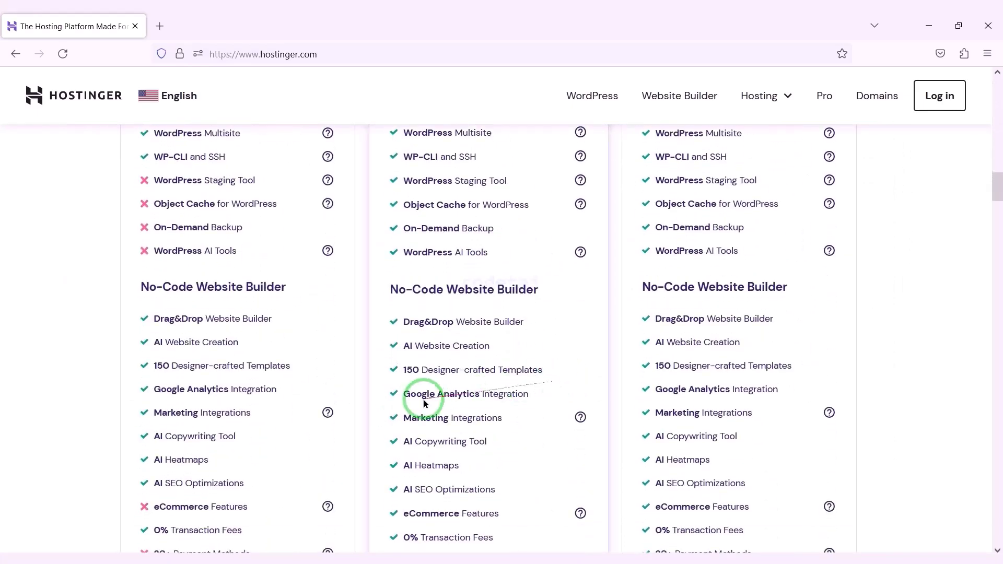
pyautogui.scroll(-20, 363, 423)
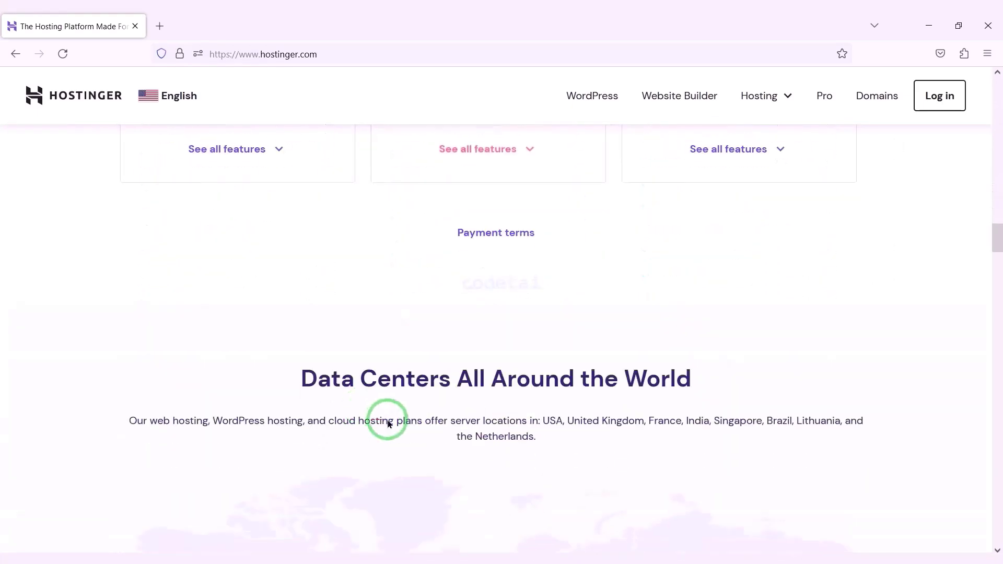
pyautogui.scroll(-15, 368, 422)
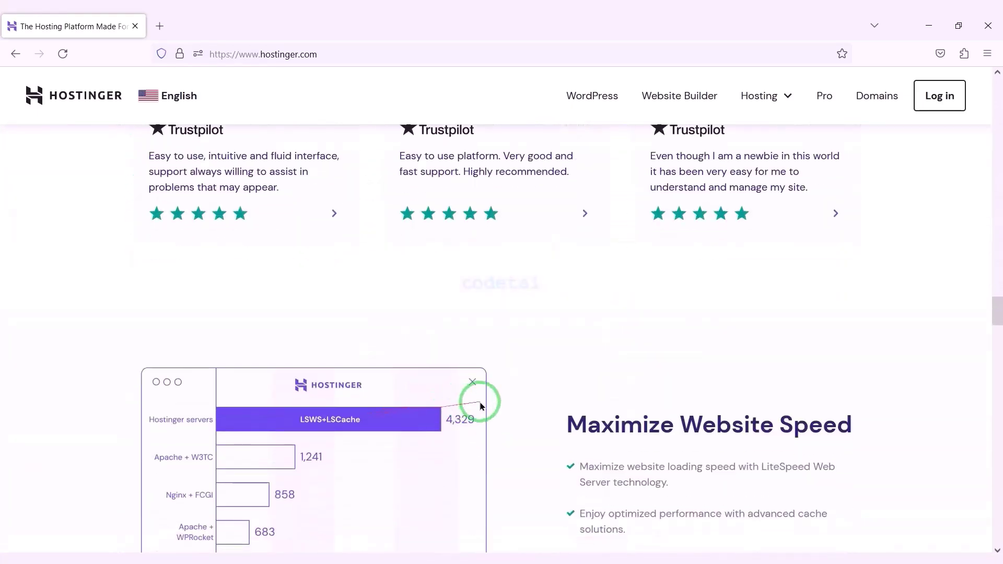
pyautogui.scroll(-13, 555, 411)
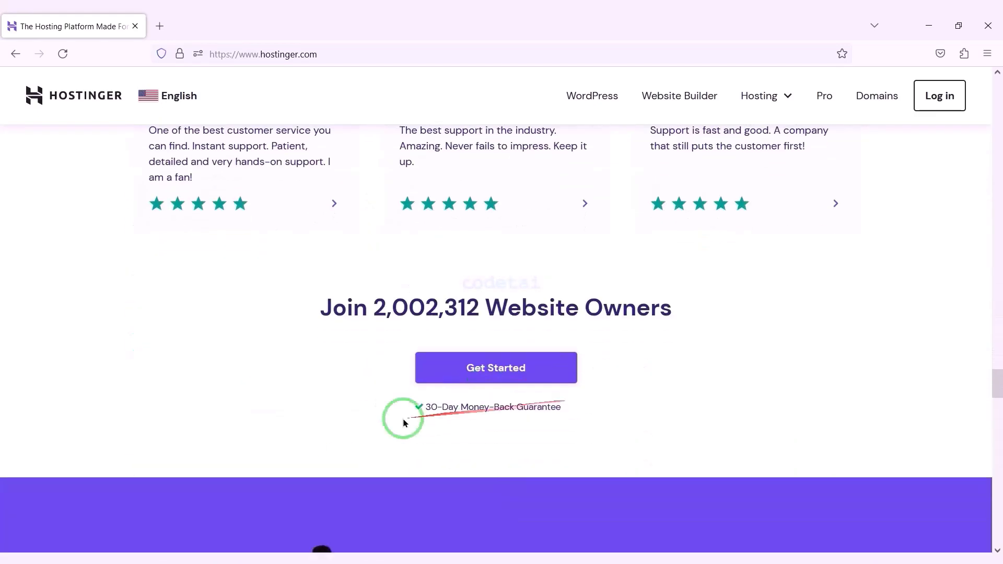
pyautogui.scroll(-15, 377, 443)
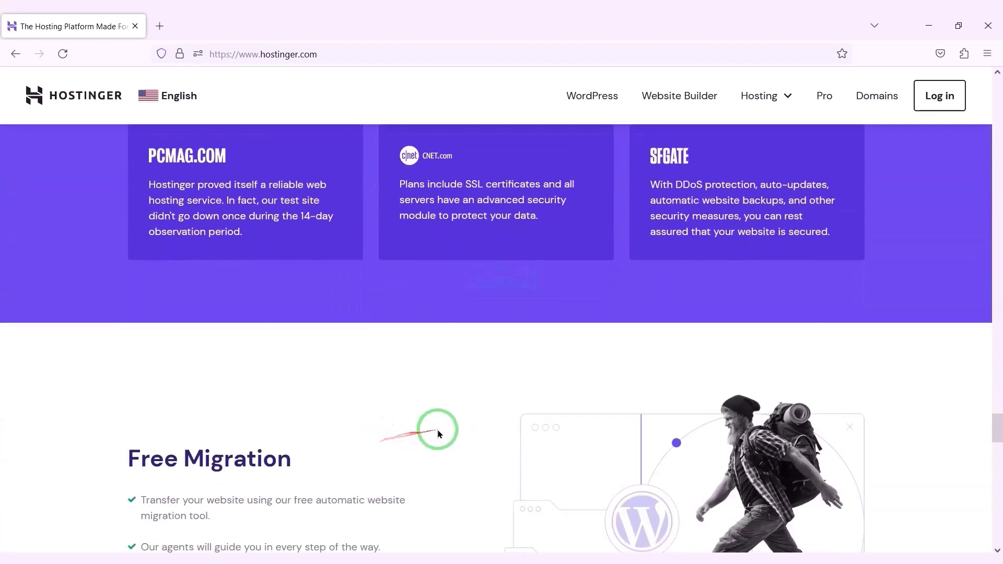
pyautogui.scroll(-15, 423, 432)
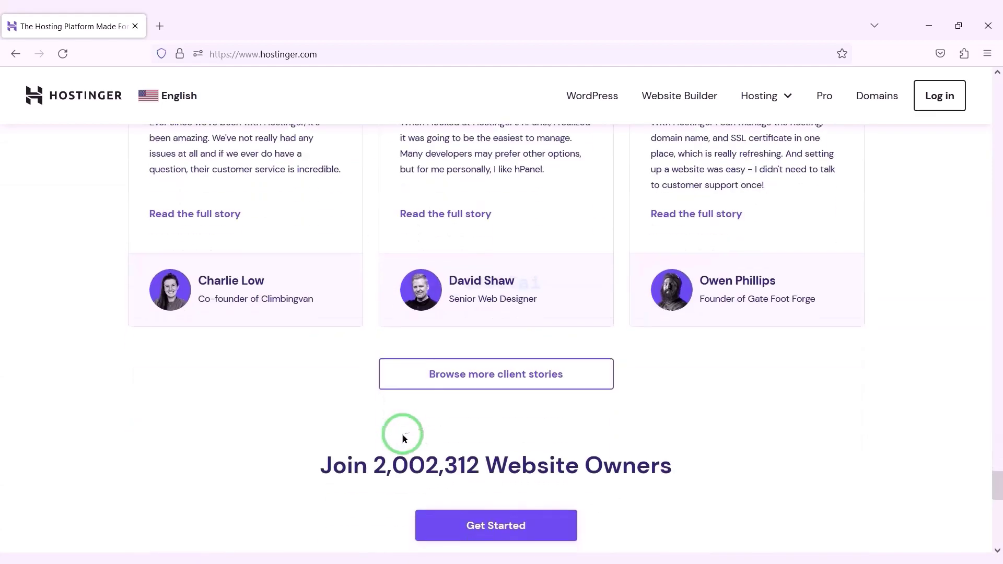
pyautogui.scroll(-1, 675, 415)
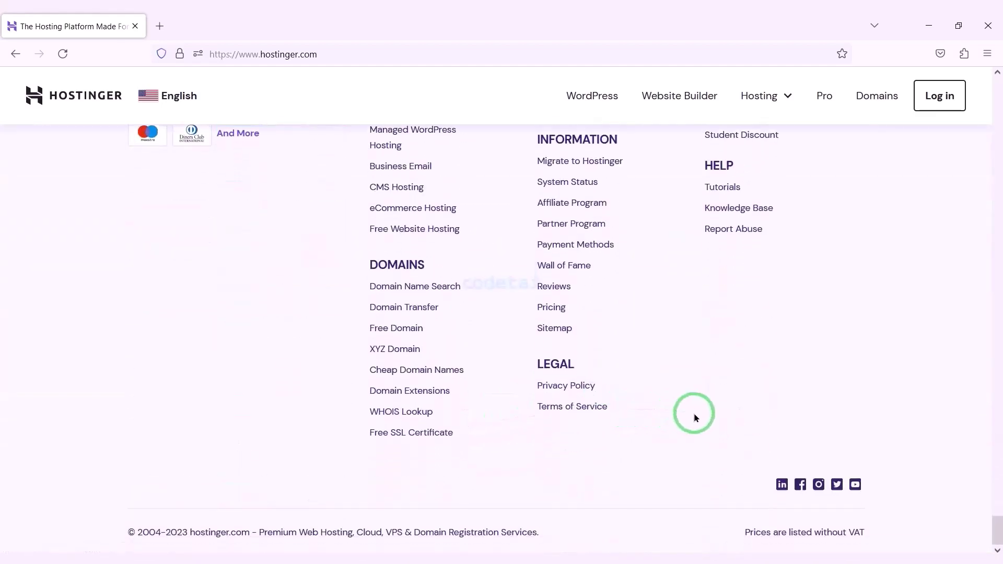
pyautogui.scroll(15, 695, 416)
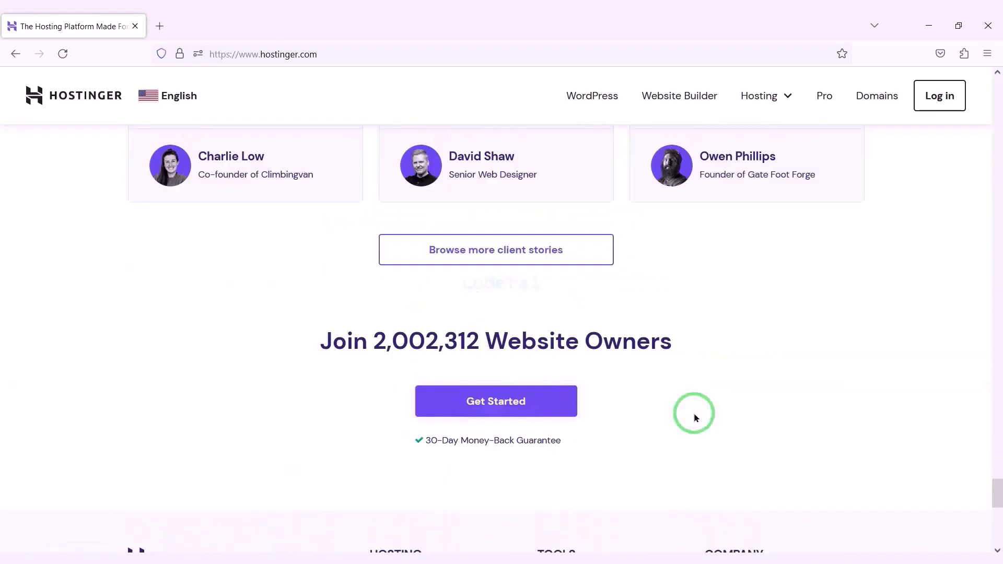
pyautogui.scroll(15, 695, 417)
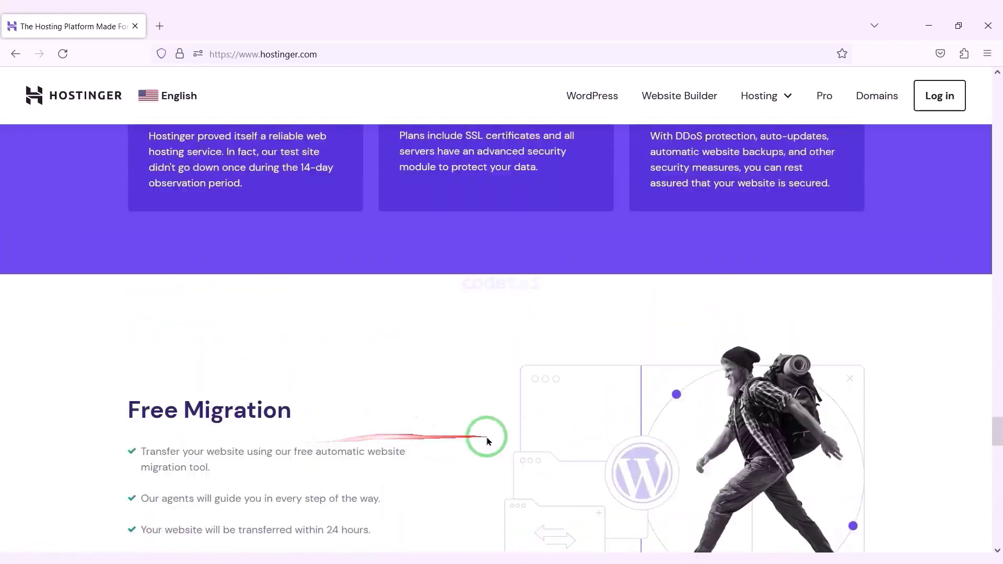
pyautogui.scroll(15, 584, 428)
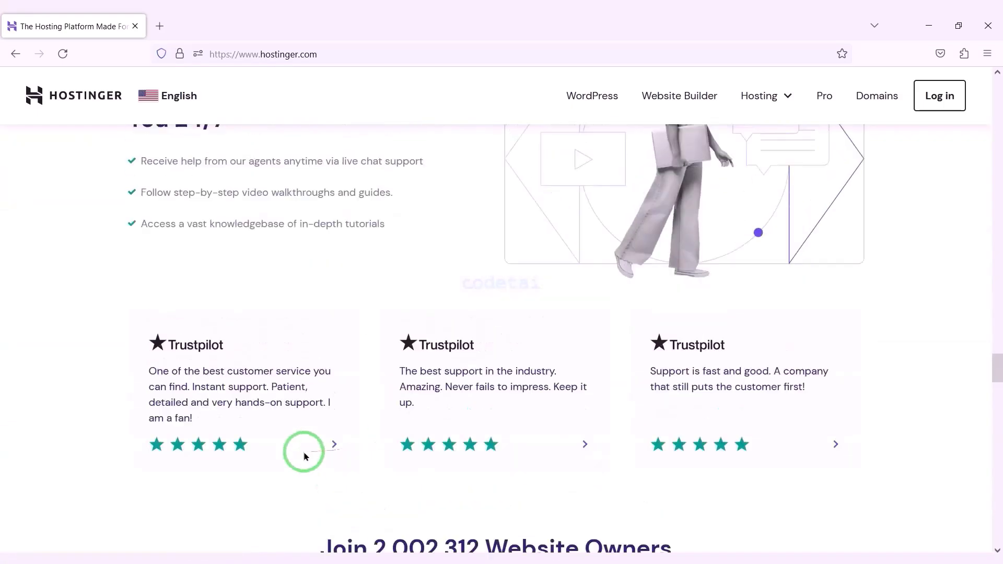
pyautogui.scroll(15, 520, 432)
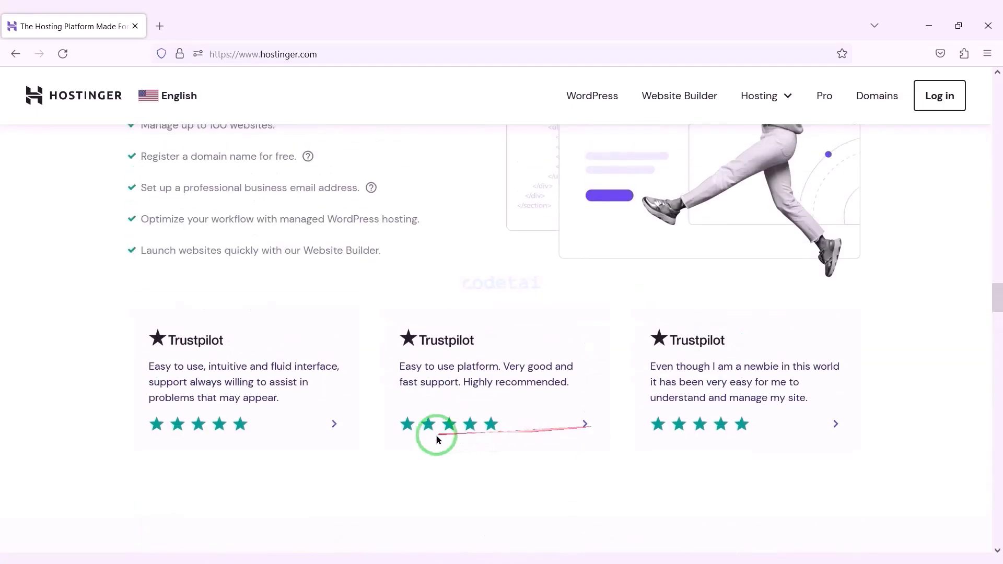
pyautogui.scroll(15, 307, 442)
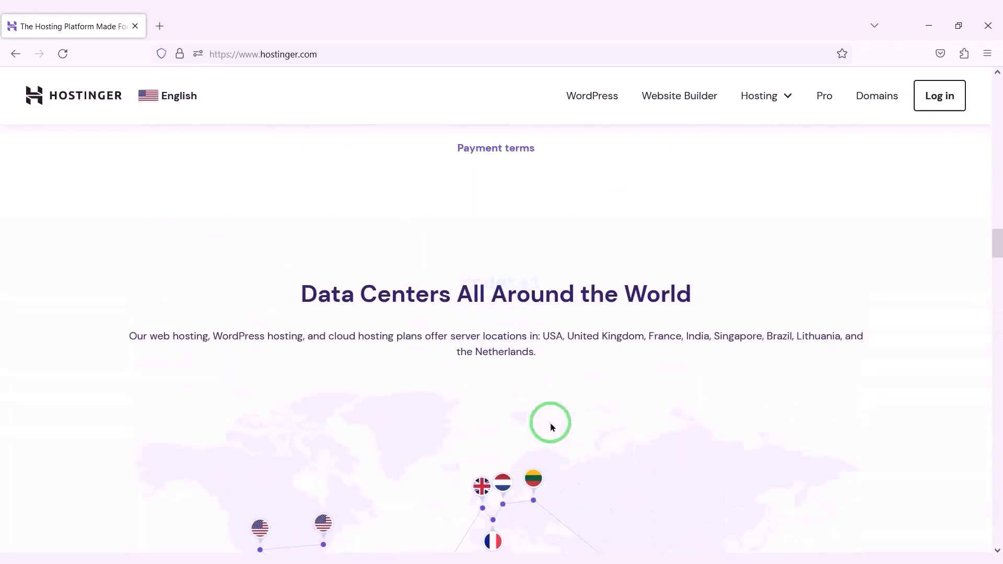
pyautogui.scroll(15, 350, 460)
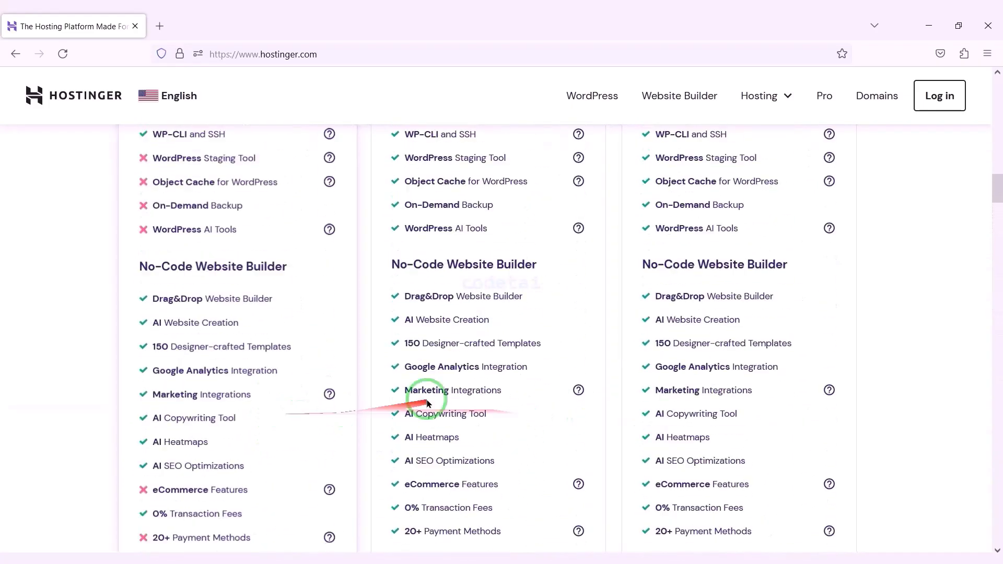
pyautogui.scroll(15, 571, 400)
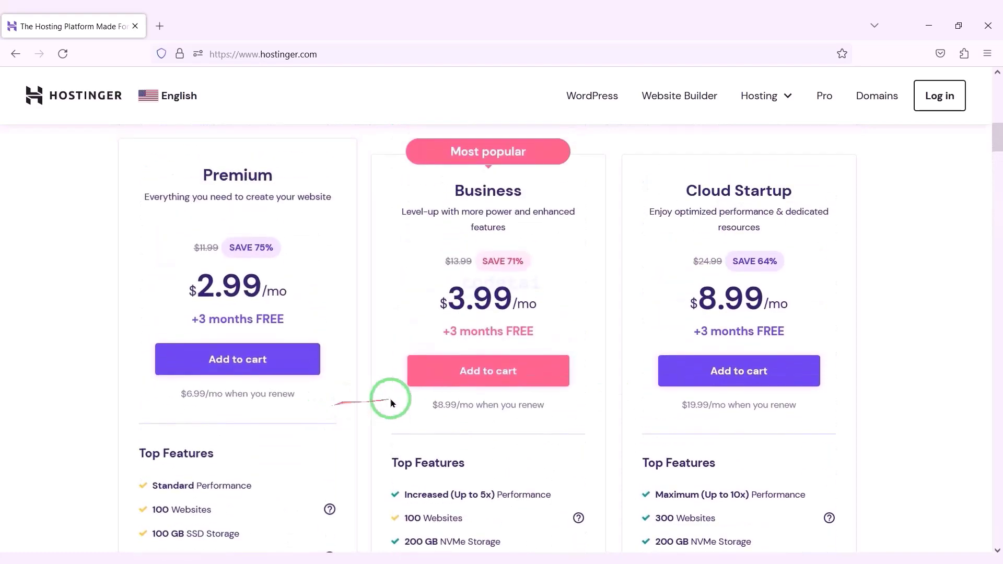
pyautogui.scroll(8, 571, 391)
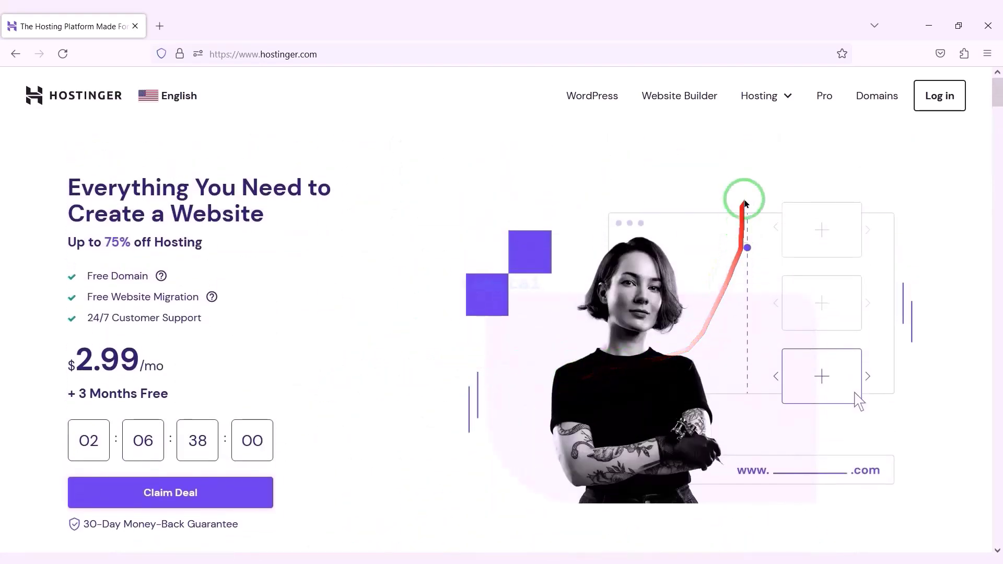
# Step: Go to Hostinger's Web Hosting plans page
pyautogui.click(767, 99)
pyautogui.click(738, 148)
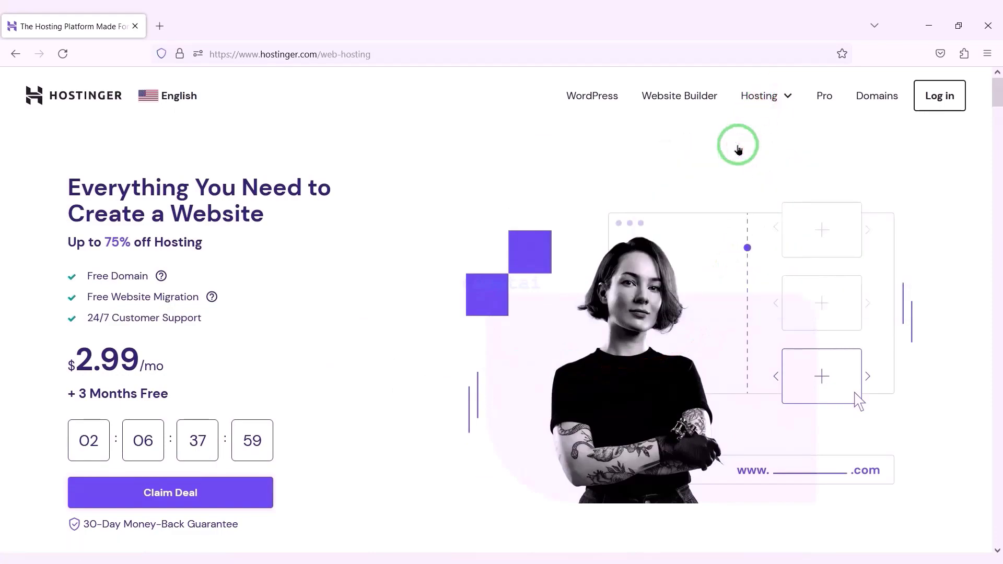
pyautogui.scroll(-15, 578, 278)
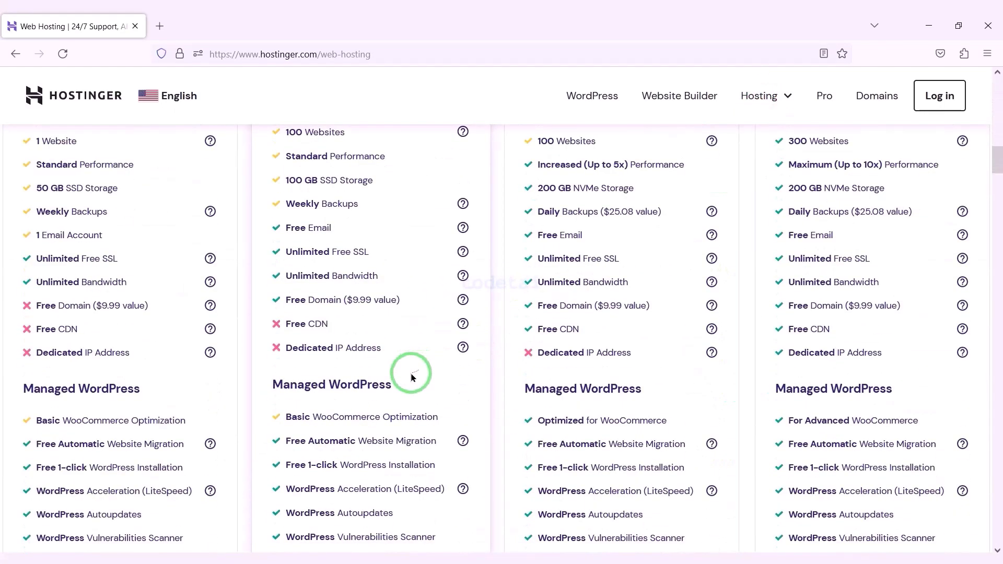
# Step: Compare plan features, highlighting Free Domain, 30-Day Money-Back Guarantee and 24/7 Customer Support
pyautogui.moveTo(267, 298)
pyautogui.mouseDown()
pyautogui.moveTo(414, 316)
pyautogui.moveTo(975, 314)
pyautogui.mouseUp()
pyautogui.scroll(-6, 598, 302)
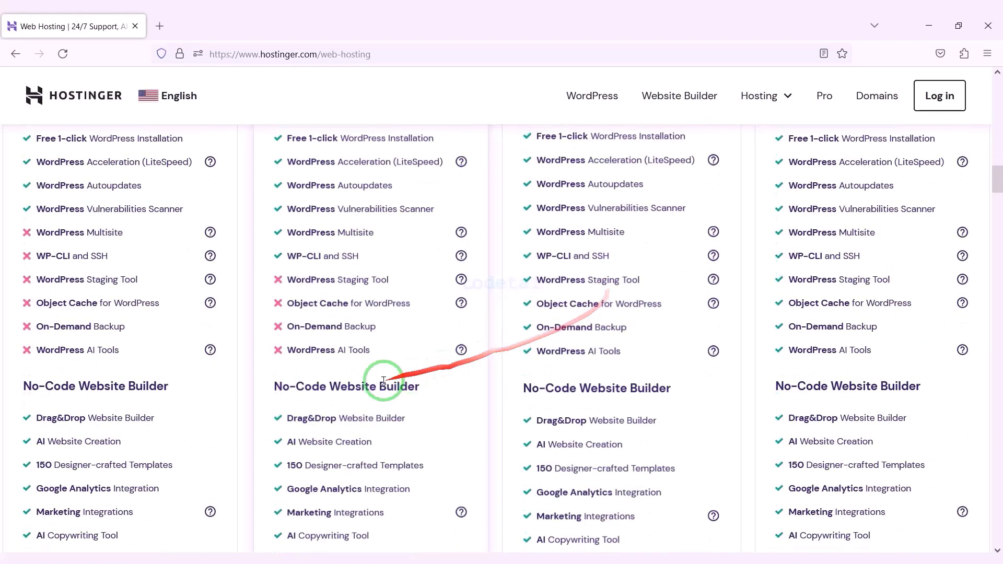
pyautogui.scroll(-10, 384, 380)
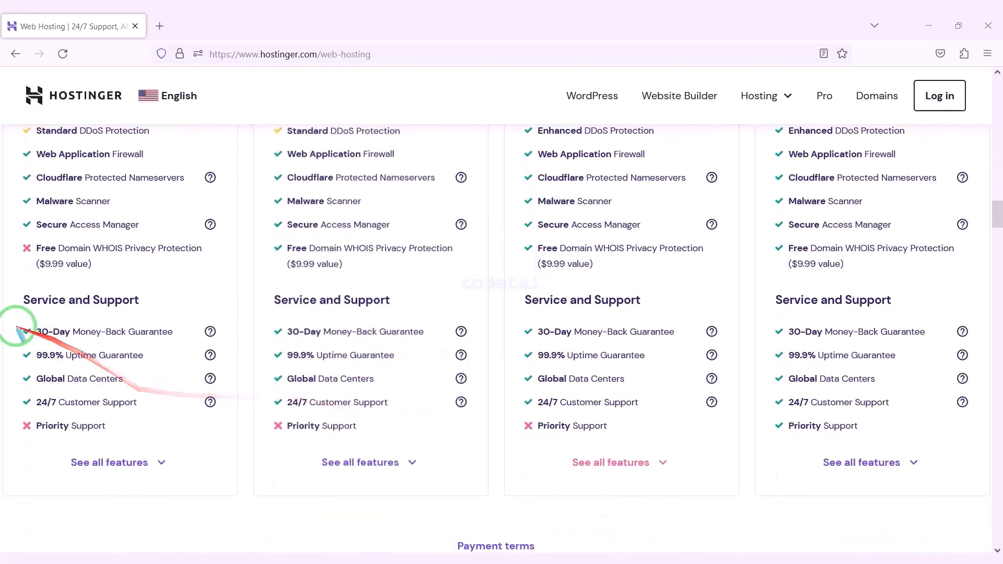
pyautogui.moveTo(10, 325)
pyautogui.mouseDown()
pyautogui.moveTo(232, 340)
pyautogui.moveTo(971, 341)
pyautogui.mouseUp()
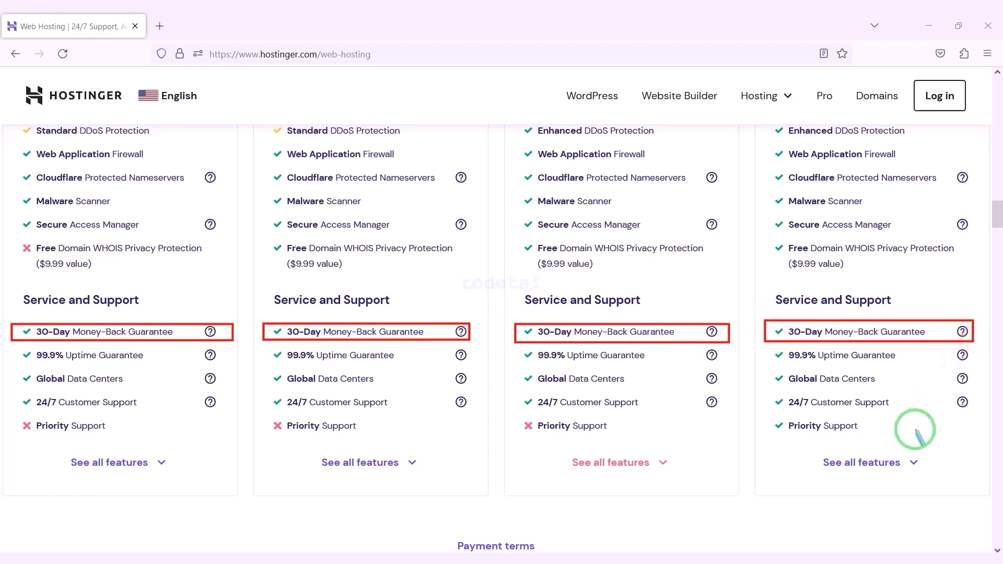
pyautogui.moveTo(43, 395)
pyautogui.mouseDown()
pyautogui.moveTo(220, 412)
pyautogui.moveTo(960, 412)
pyautogui.mouseUp()
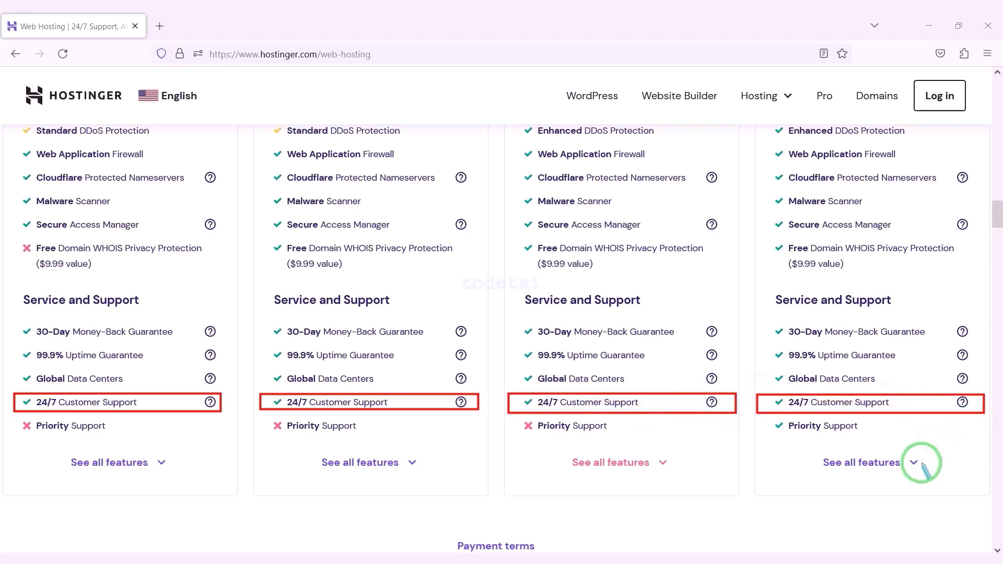
pyautogui.click(850, 444)
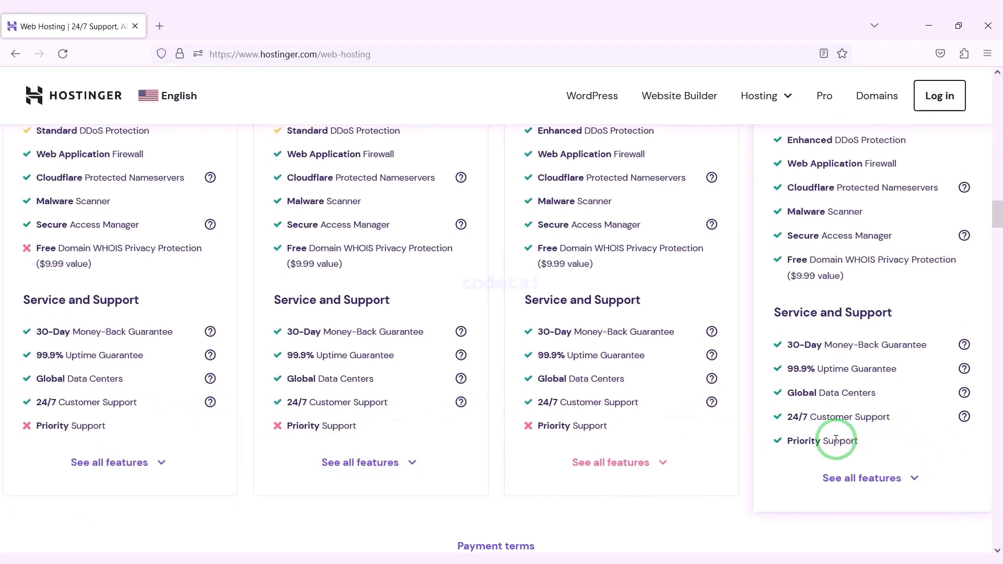
pyautogui.scroll(20, 836, 441)
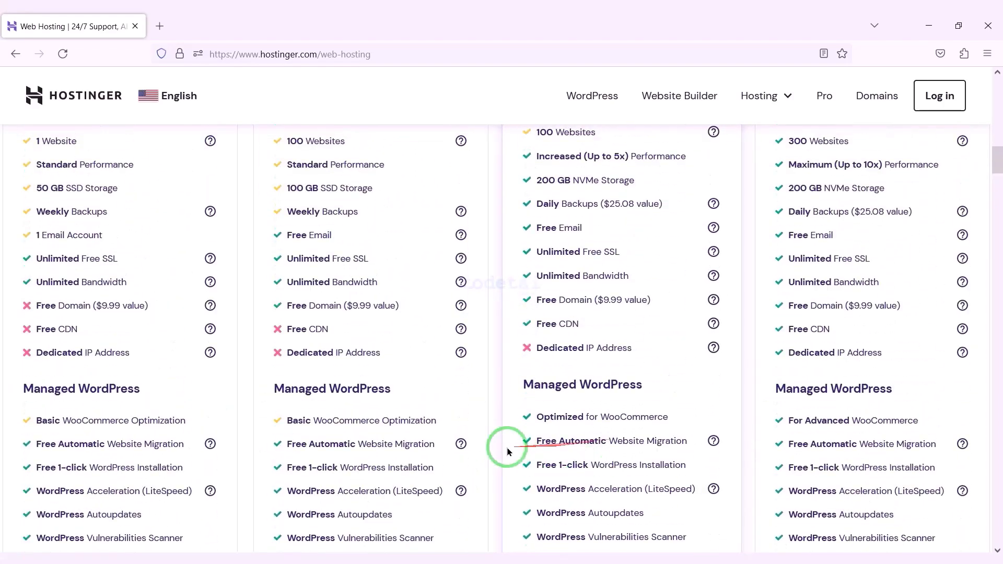
pyautogui.scroll(8, 507, 451)
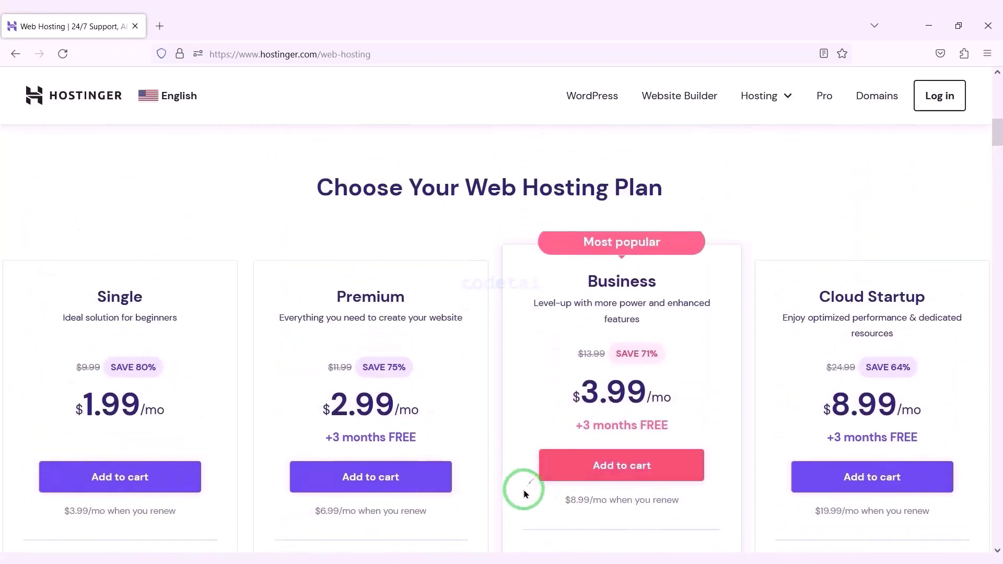
# Step: Add the Business plan to the cart and view periods from 1 month $13.99 to 48 months $3.99/month
pyautogui.scroll(-2, 650, 394)
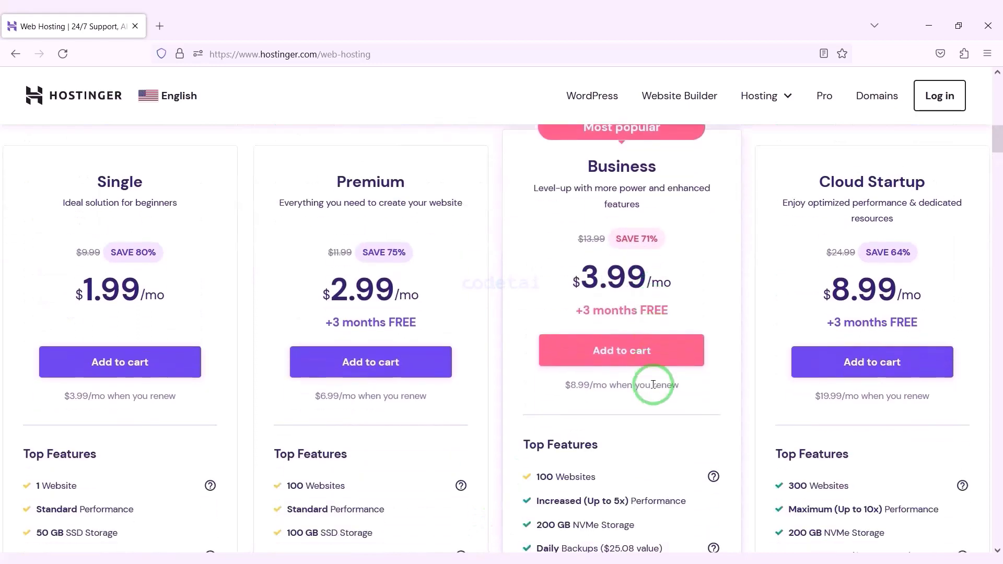
pyautogui.scroll(2, 580, 397)
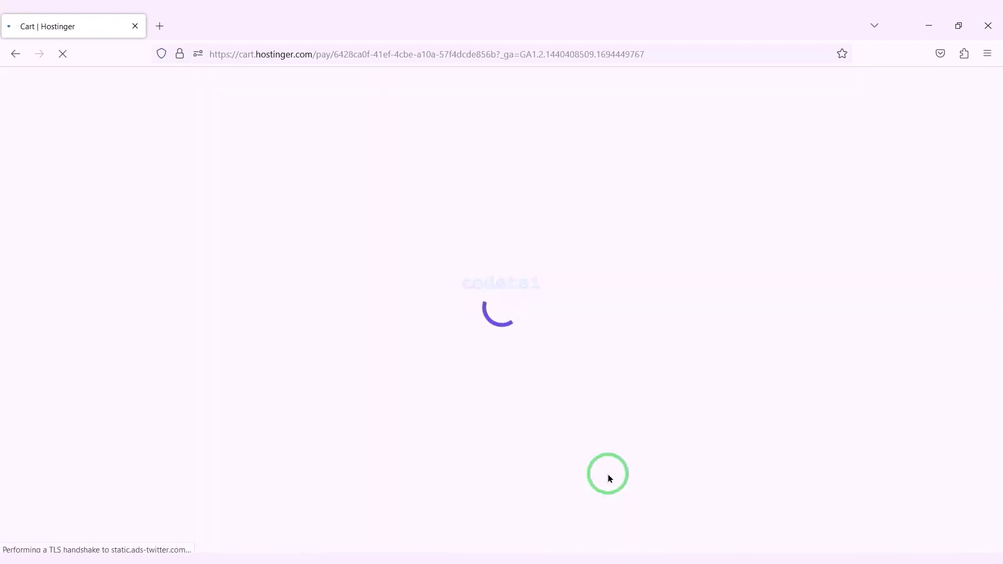
pyautogui.scroll(-4, 554, 340)
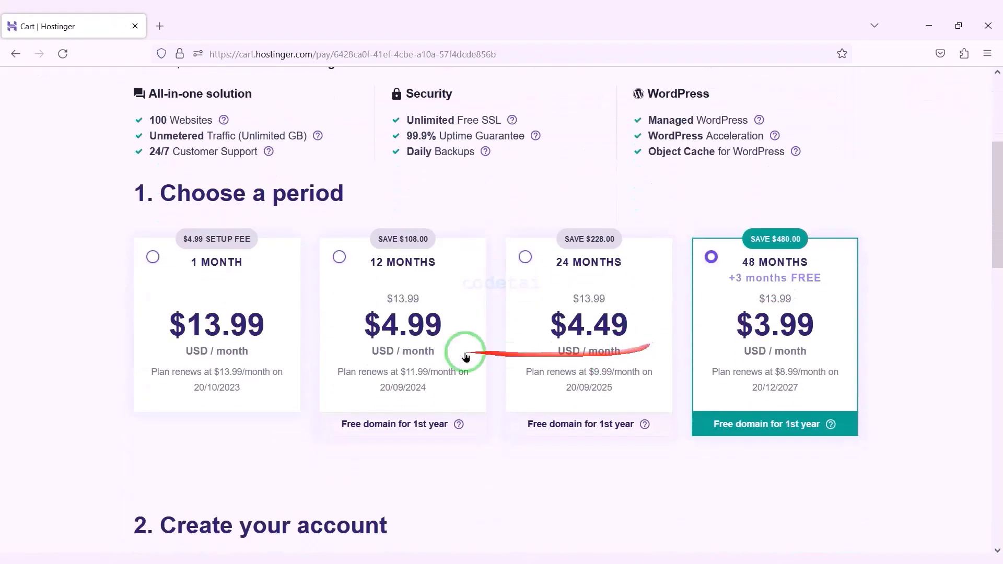
# Step: Select the 12 MONTHS billing period for the Business plan
pyautogui.click(340, 257)
pyautogui.scroll(-6, 538, 313)
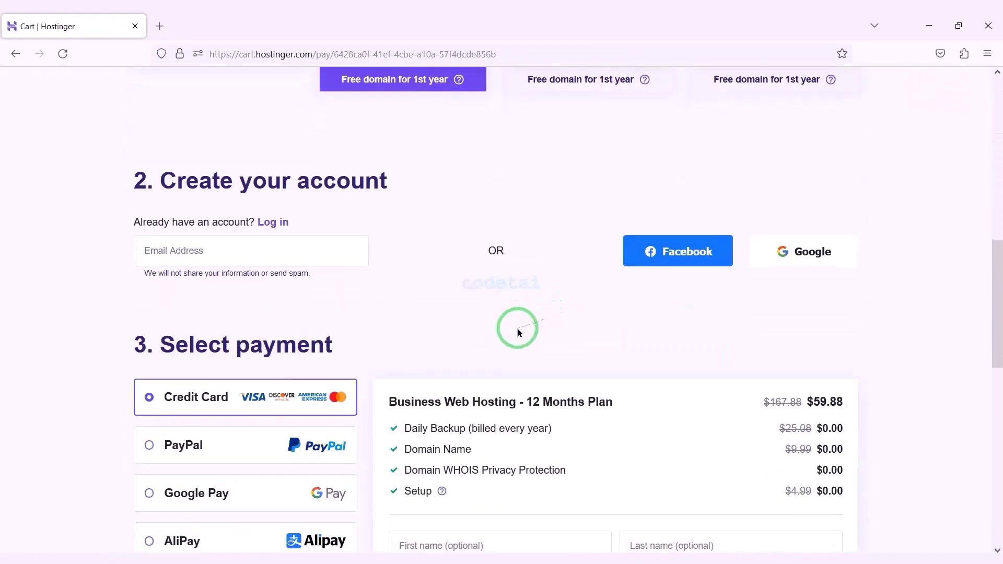
pyautogui.moveTo(215, 223); pyautogui.dragTo(900, 291)
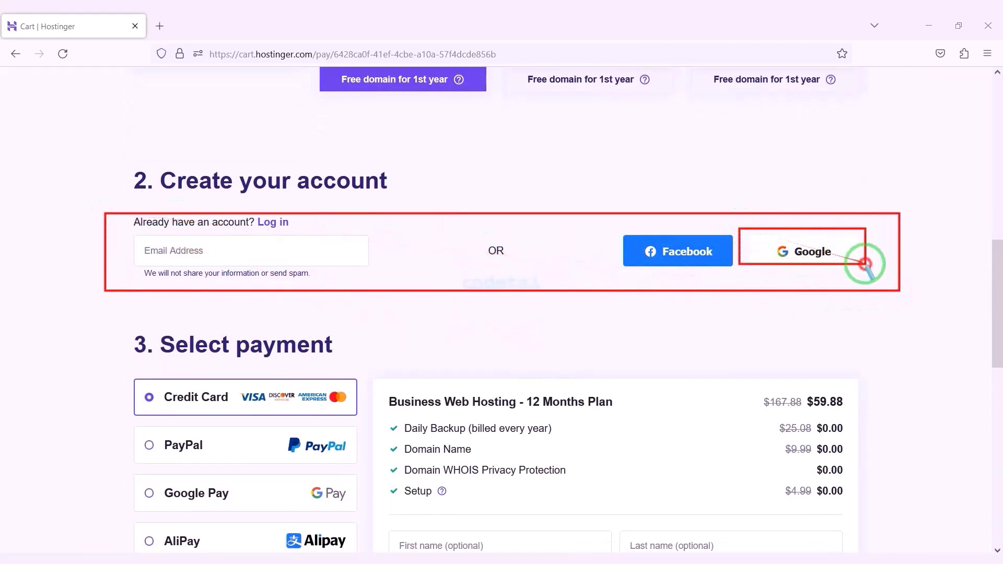
# Step: Create the Hostinger account by signing in with a Google email and password
pyautogui.click(817, 251)
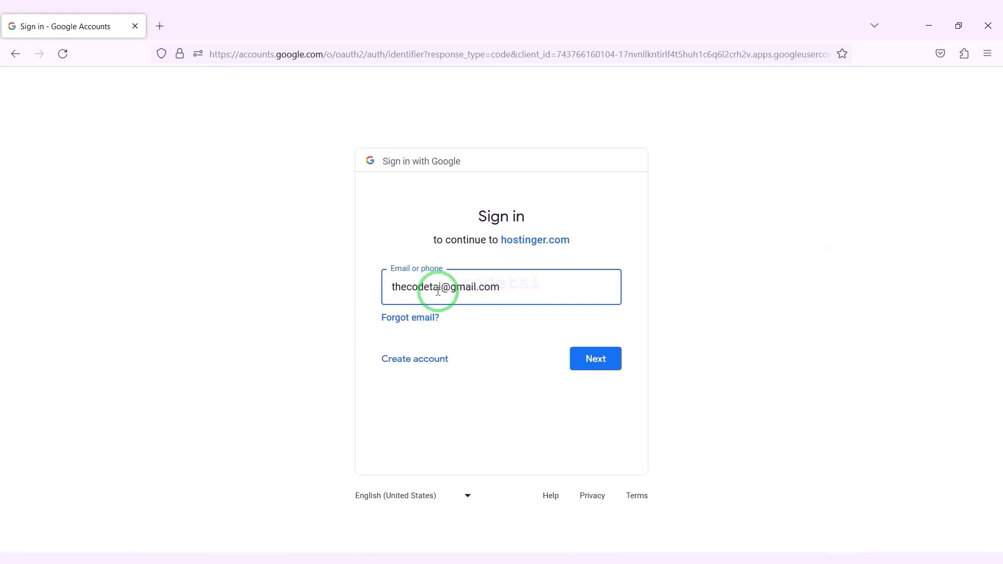
pyautogui.click(591, 355)
pyautogui.write('••')
pyautogui.press('Return')
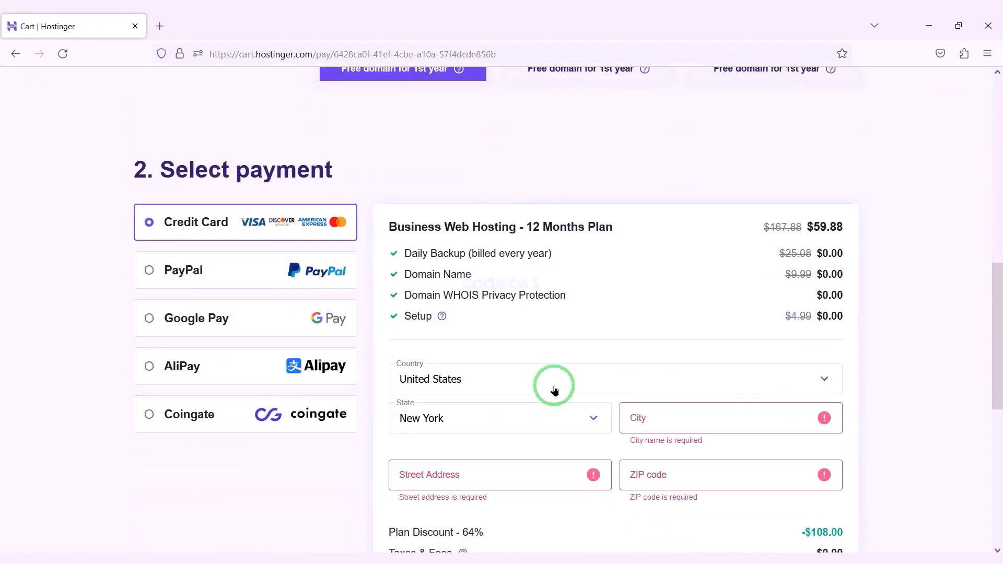
pyautogui.scroll(-5, 554, 387)
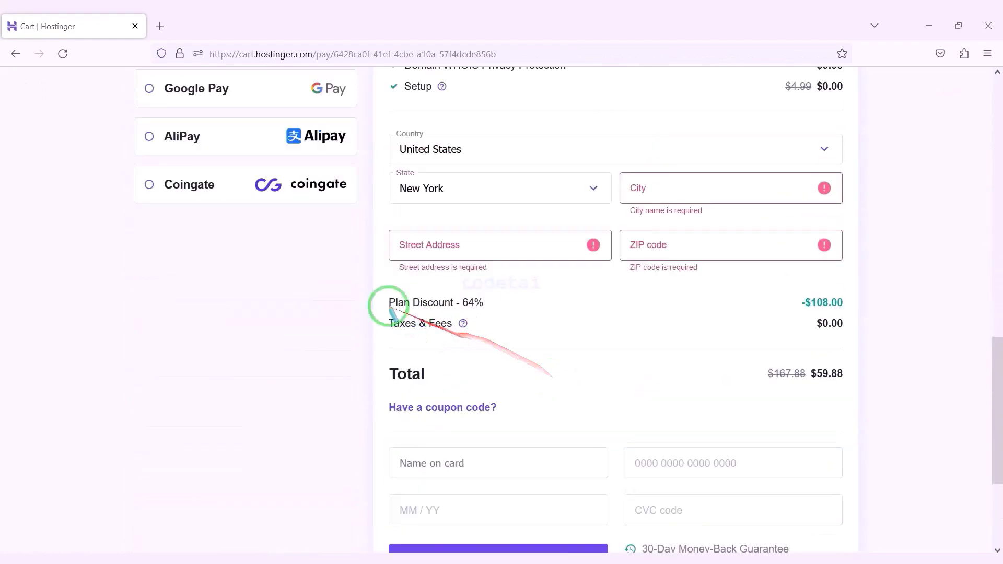
pyautogui.moveTo(374, 291); pyautogui.dragTo(465, 311)
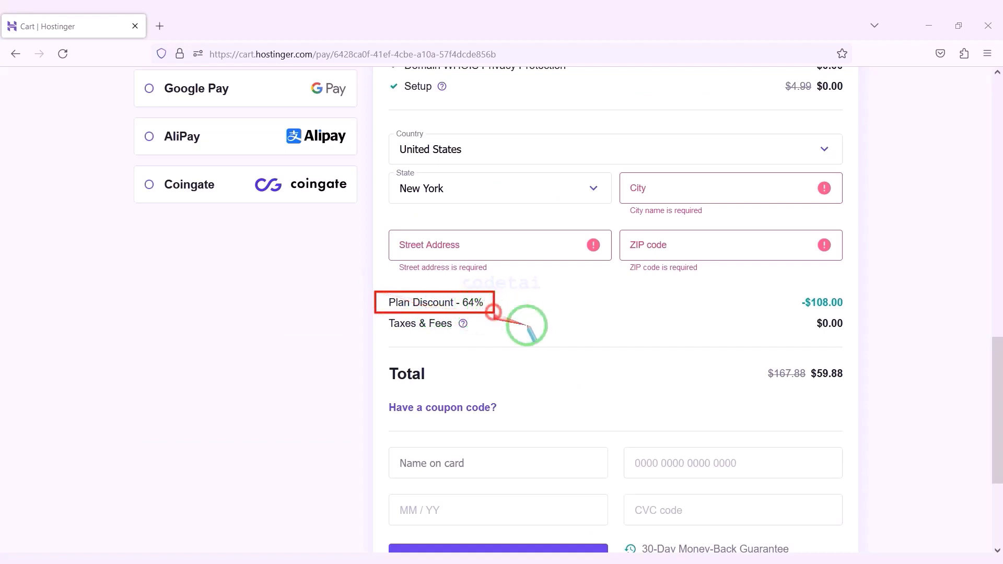
pyautogui.moveTo(528, 327); pyautogui.dragTo(796, 389)
pyautogui.moveTo(744, 360); pyautogui.dragTo(854, 387)
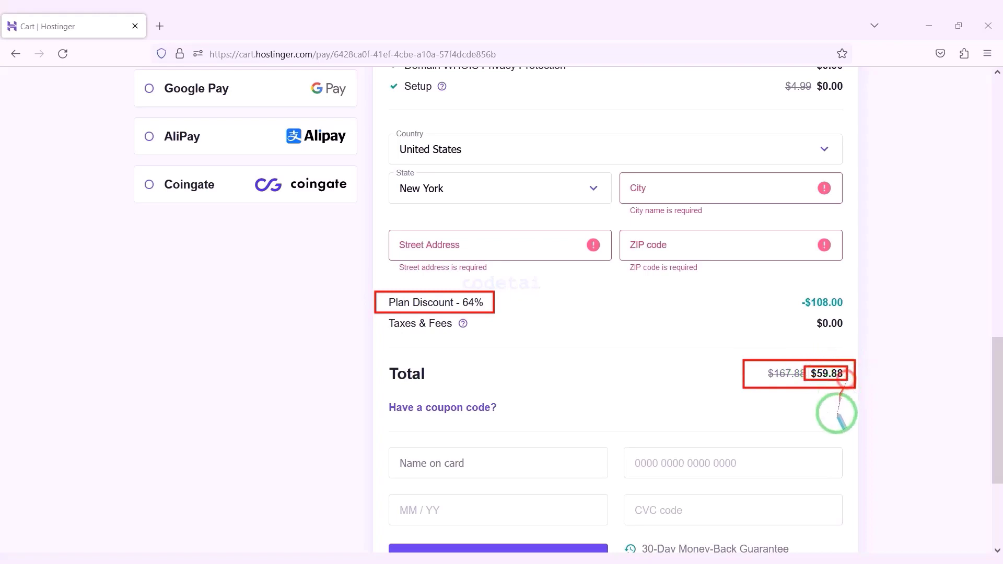
pyautogui.scroll(4, 104, 200)
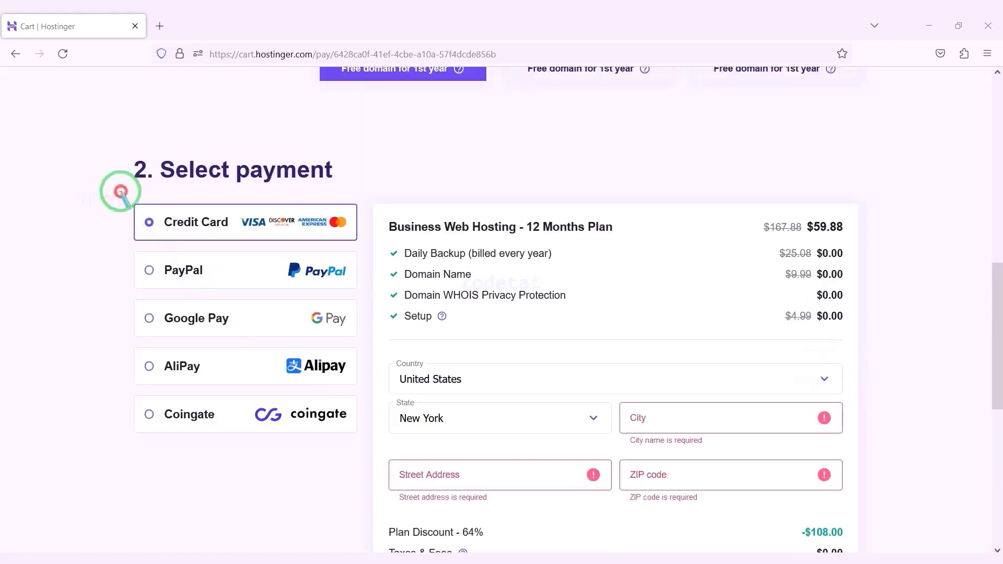
pyautogui.moveTo(120, 192)
pyautogui.mouseDown()
pyautogui.moveTo(320, 291)
pyautogui.moveTo(365, 387)
pyautogui.moveTo(364, 442)
pyautogui.mouseUp()
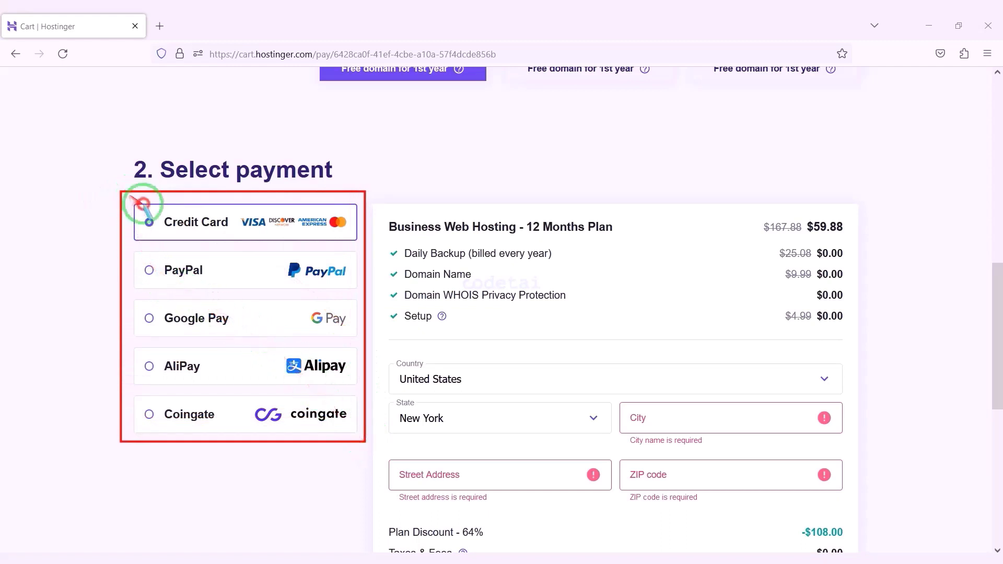
pyautogui.moveTo(129, 193); pyautogui.dragTo(364, 249)
pyautogui.moveTo(133, 255); pyautogui.dragTo(359, 299)
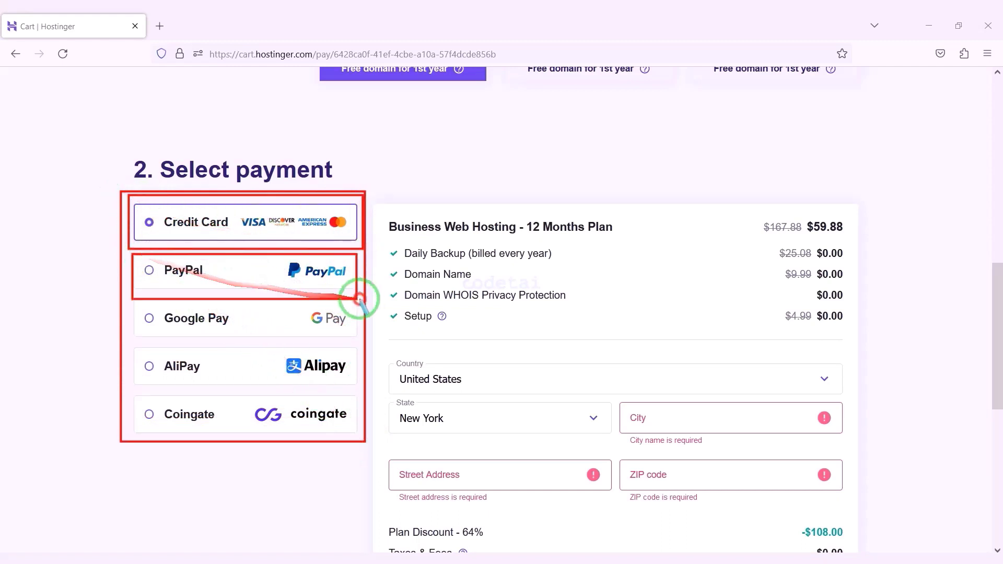
pyautogui.moveTo(135, 305); pyautogui.dragTo(352, 336)
pyautogui.moveTo(135, 354); pyautogui.dragTo(345, 376)
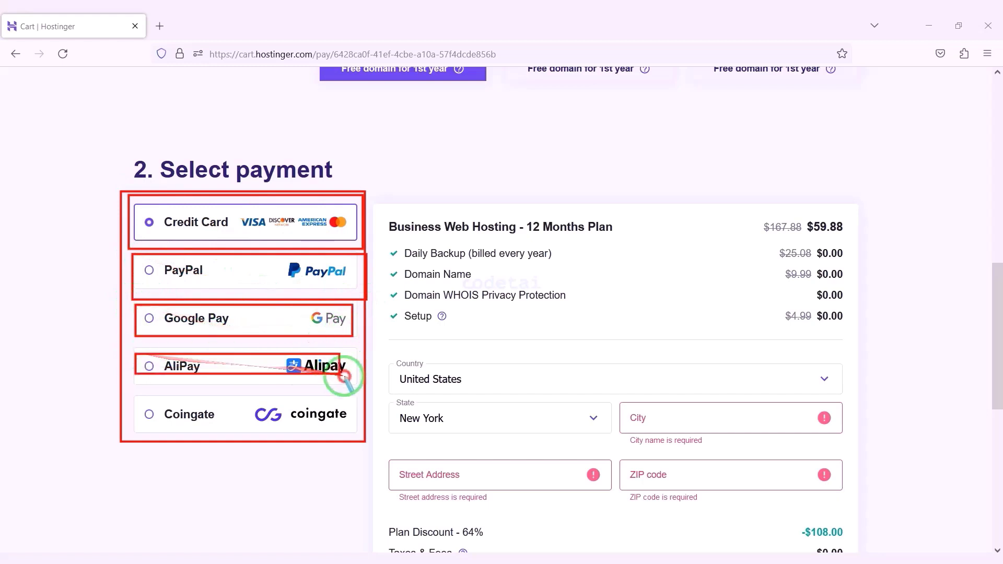
pyautogui.moveTo(133, 400); pyautogui.dragTo(360, 432)
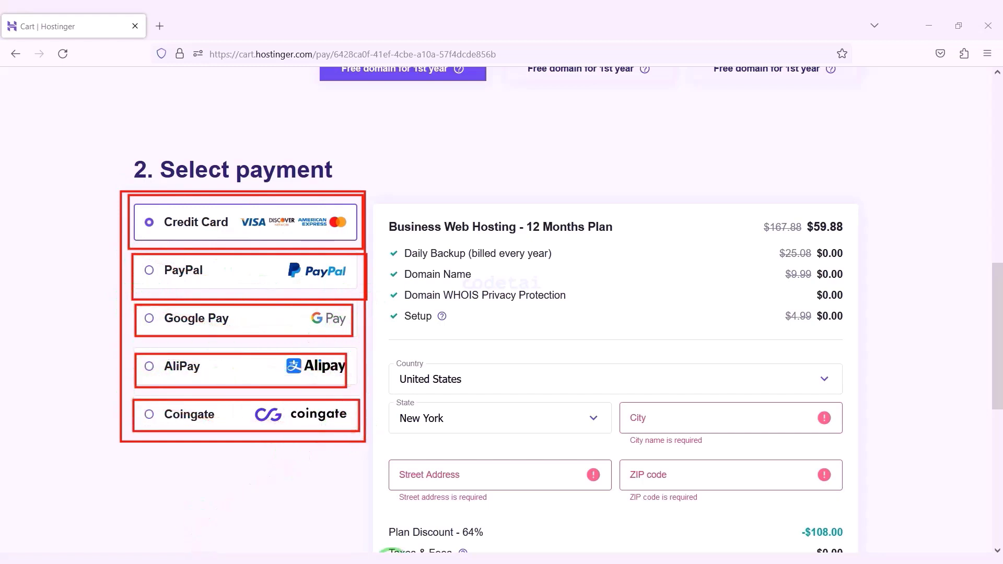
pyautogui.scroll(-5, 389, 553)
# Step: Fill in the billing city, street address and ZIP code
pyautogui.click(672, 186)
pyautogui.write('ROSEDALE')
pyautogui.click(480, 234)
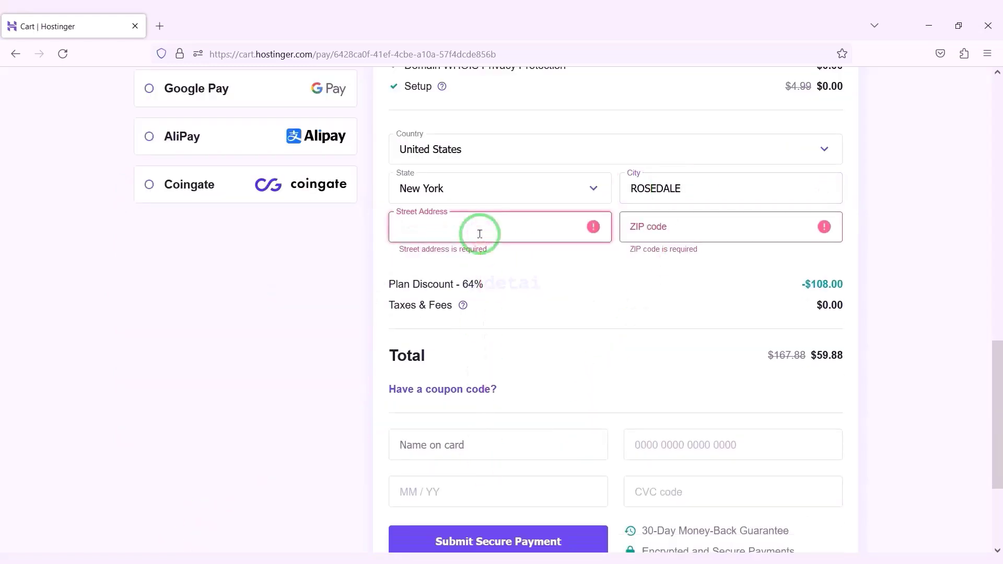
pyautogui.click(686, 233)
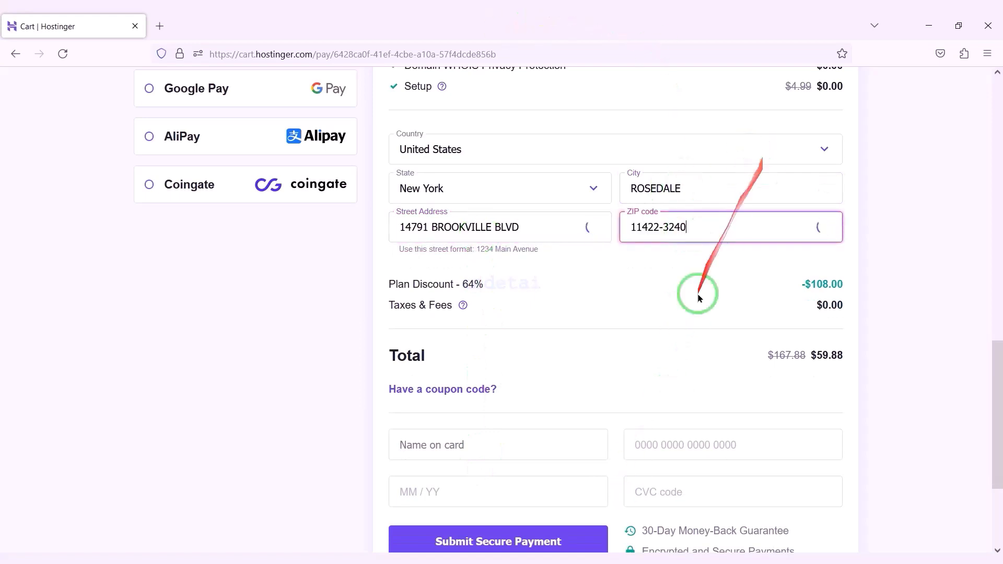
pyautogui.scroll(4, 653, 338)
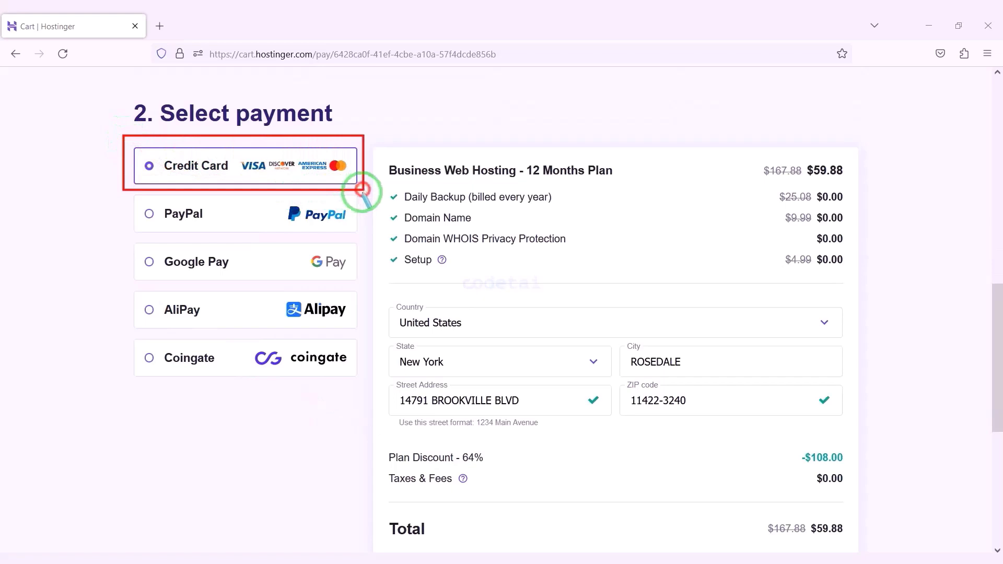
pyautogui.scroll(-6, 548, 374)
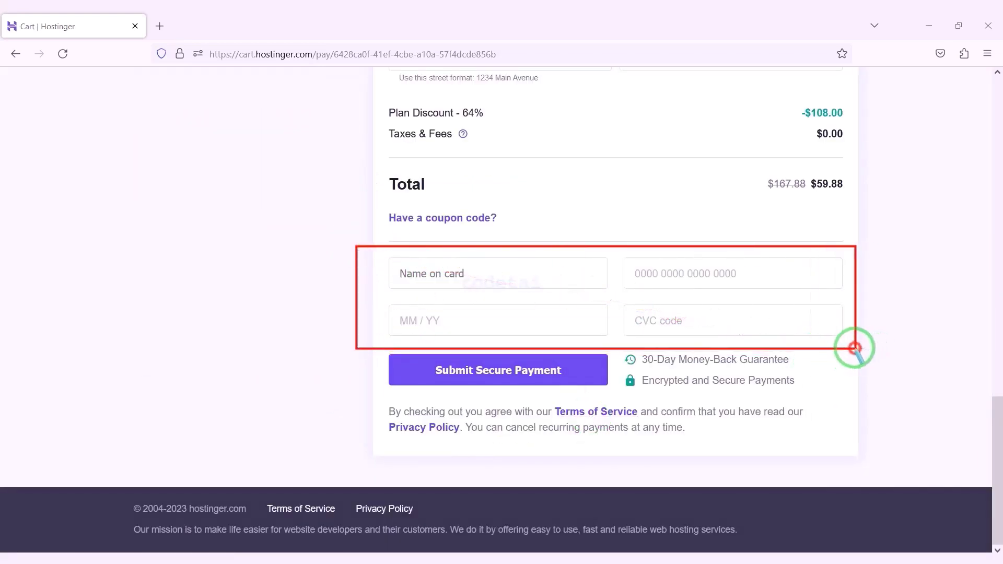
# Step: Enter the name on card, card number, expiry and CVC, and submit the secure payment
pyautogui.click(515, 274)
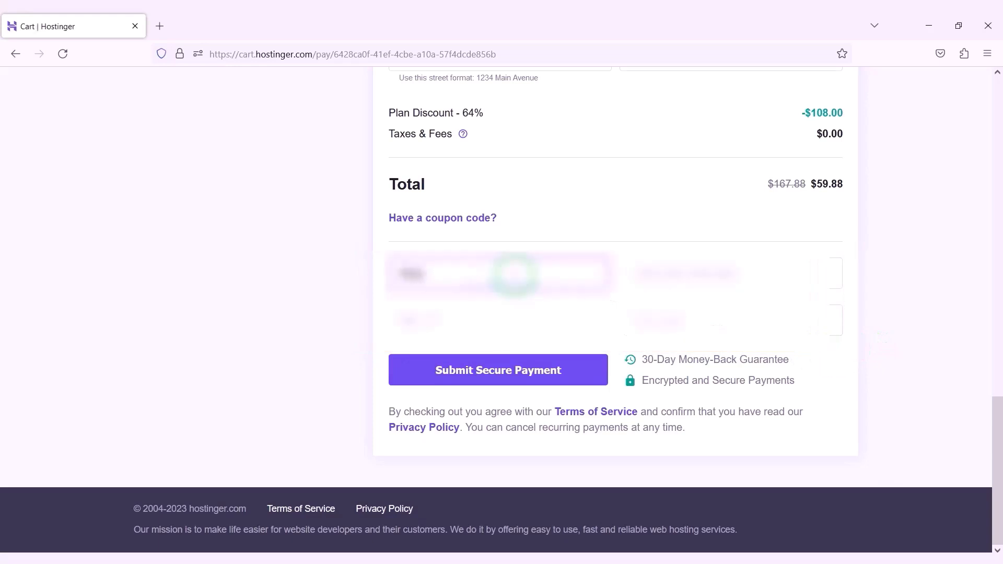
pyautogui.click(677, 271)
pyautogui.click(406, 319)
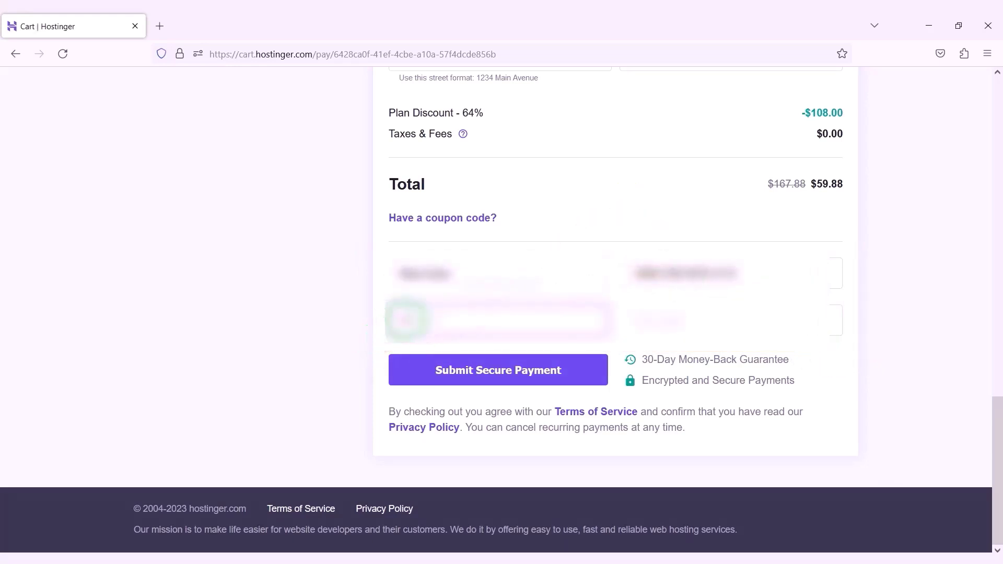
pyautogui.click(645, 324)
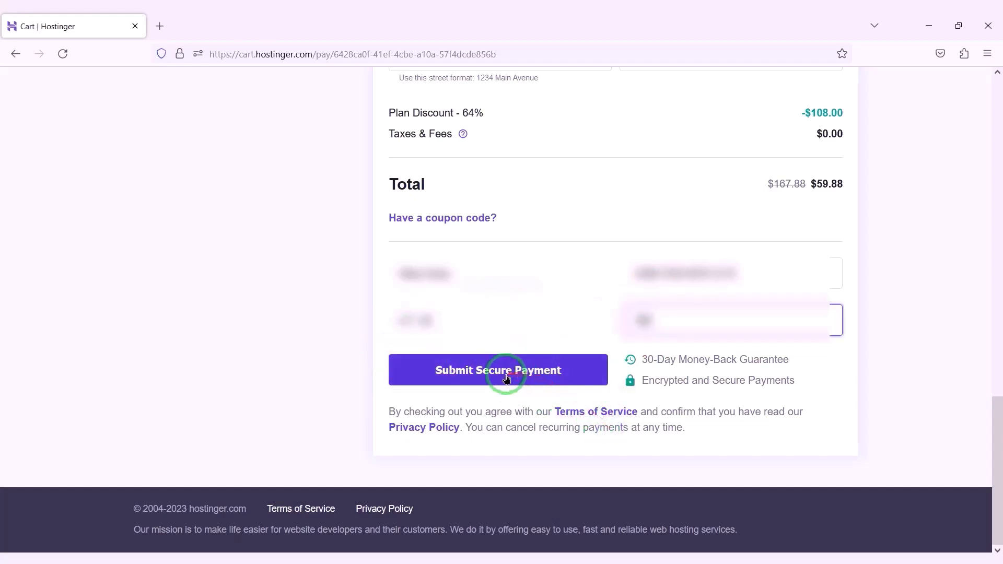
pyautogui.click(506, 378)
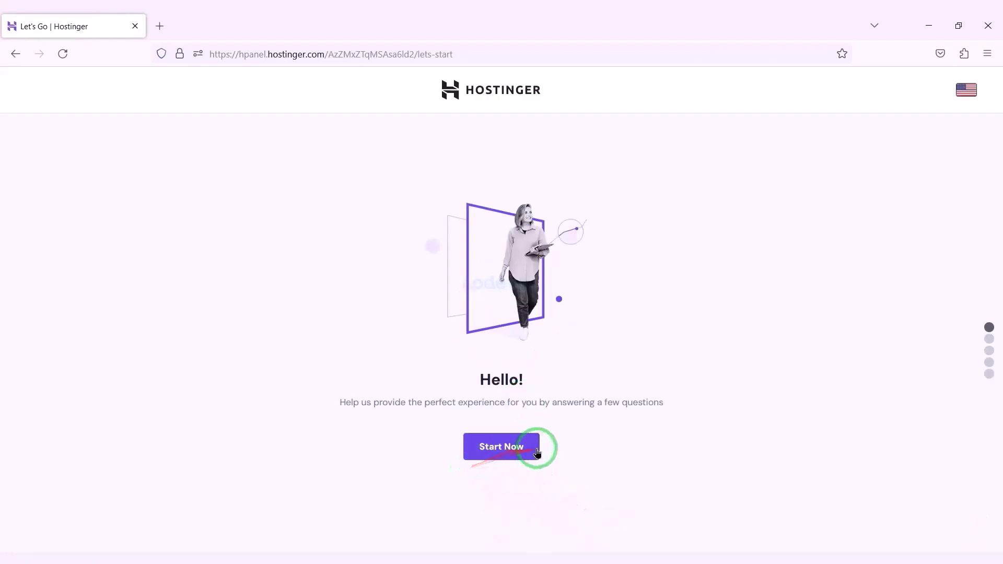
# Step: Skip the setup survey and website creation, and choose to claim a free domain
pyautogui.click(515, 452)
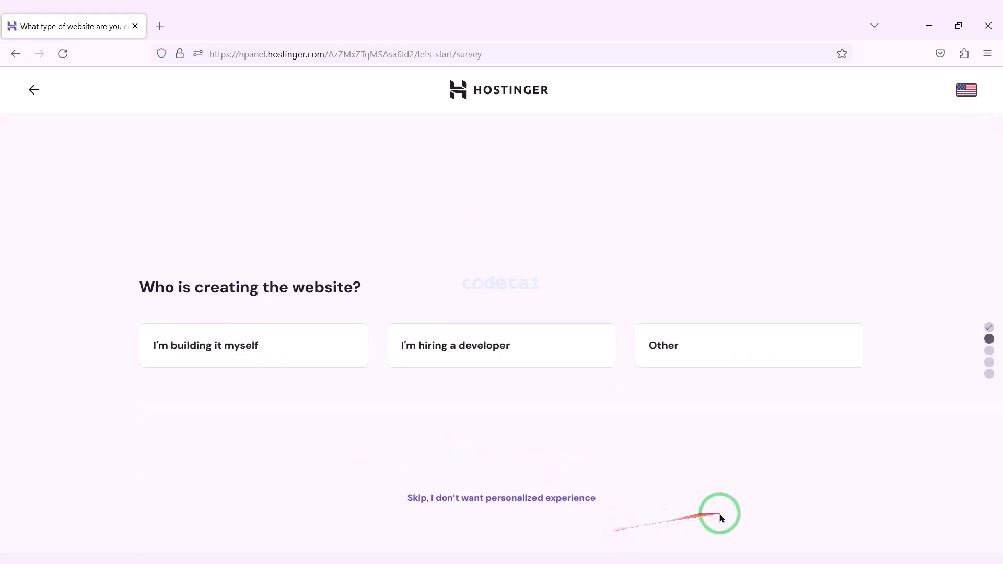
pyautogui.click(500, 496)
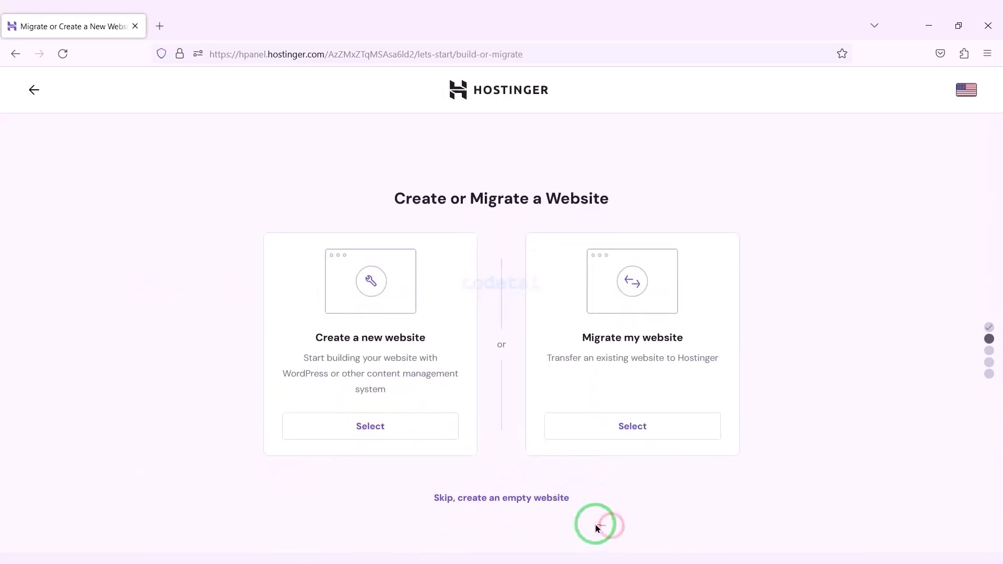
pyautogui.click(523, 501)
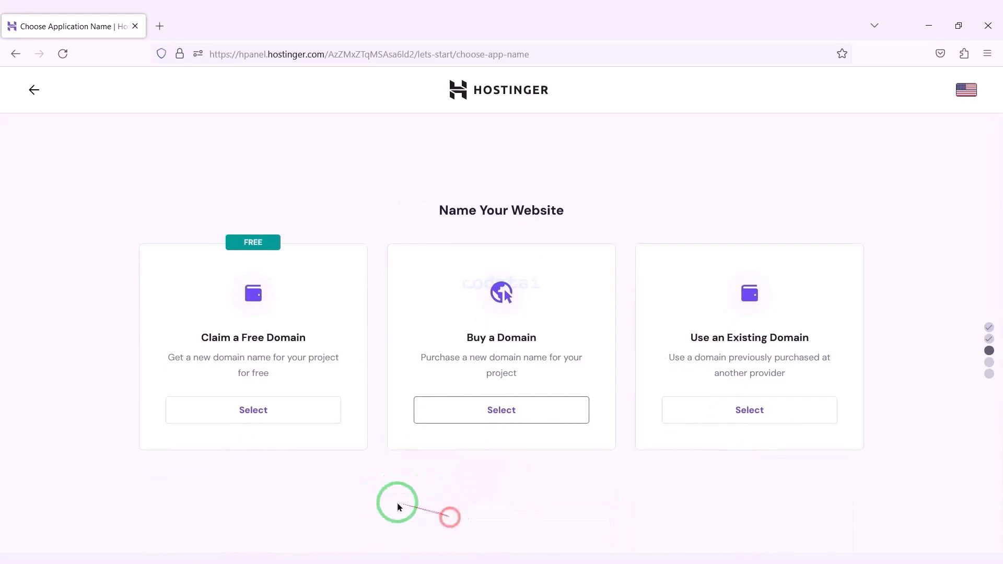
pyautogui.click(249, 421)
# Step: Search for the domain codetai with the .net ending and confirm it is available
pyautogui.click(721, 471)
pyautogui.scroll(-10, 695, 447)
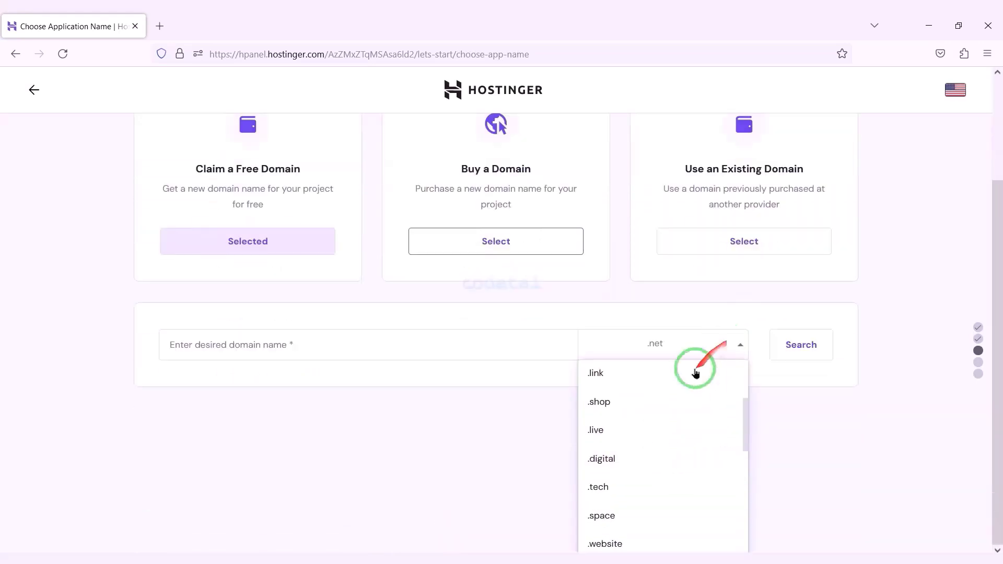
pyautogui.scroll(10, 647, 507)
pyautogui.scroll(-8, 656, 441)
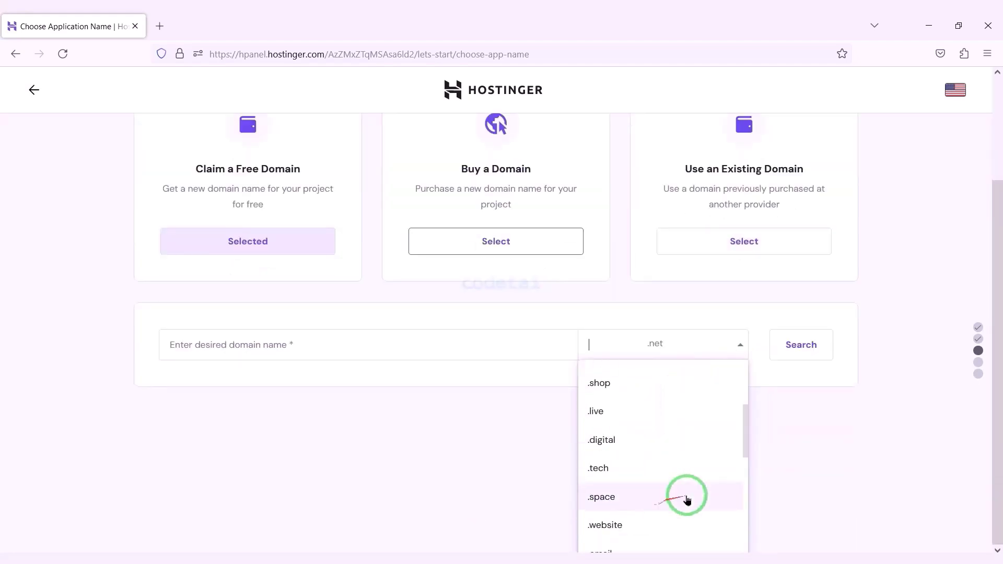
pyautogui.scroll(10, 746, 377)
pyautogui.scroll(-3, 877, 492)
pyautogui.click(877, 491)
pyautogui.scroll(2, 680, 470)
pyautogui.click(458, 454)
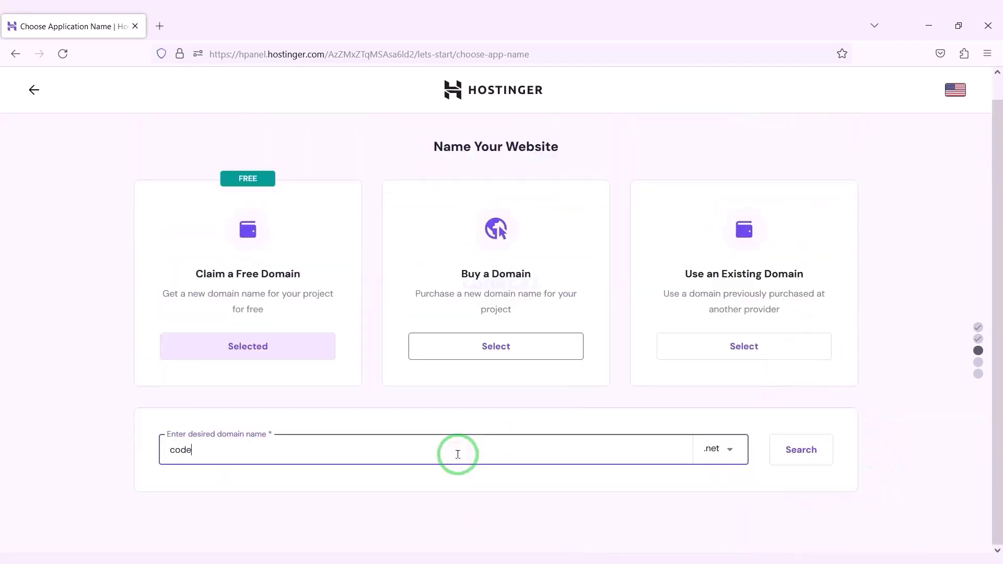
pyautogui.click(727, 459)
pyautogui.scroll(-2, 695, 470)
pyautogui.scroll(4, 664, 497)
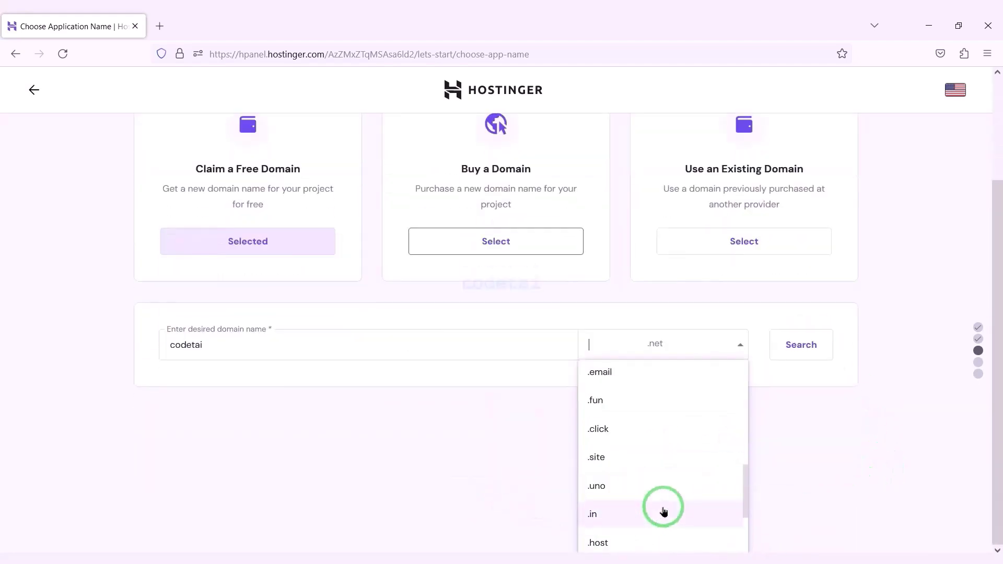
pyautogui.scroll(5, 653, 486)
pyautogui.click(792, 472)
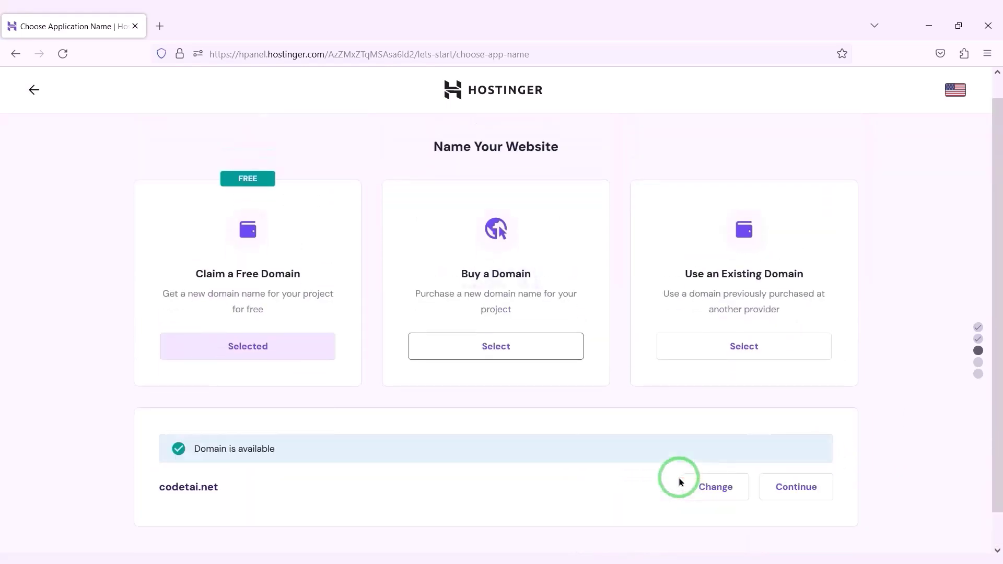
# Step: Continue with the free codetai.net domain and enter the owner's last name
pyautogui.click(807, 464)
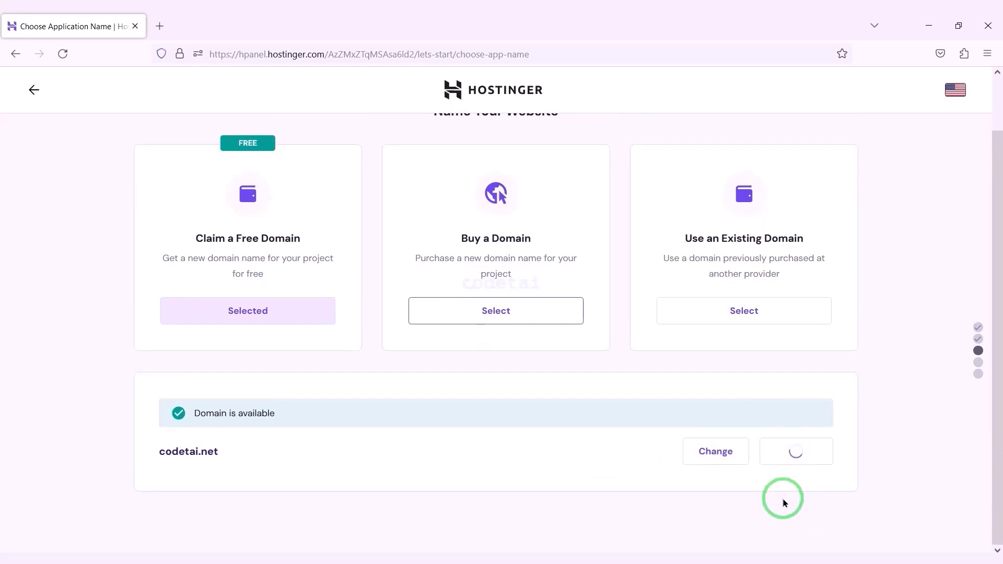
pyautogui.click(621, 385)
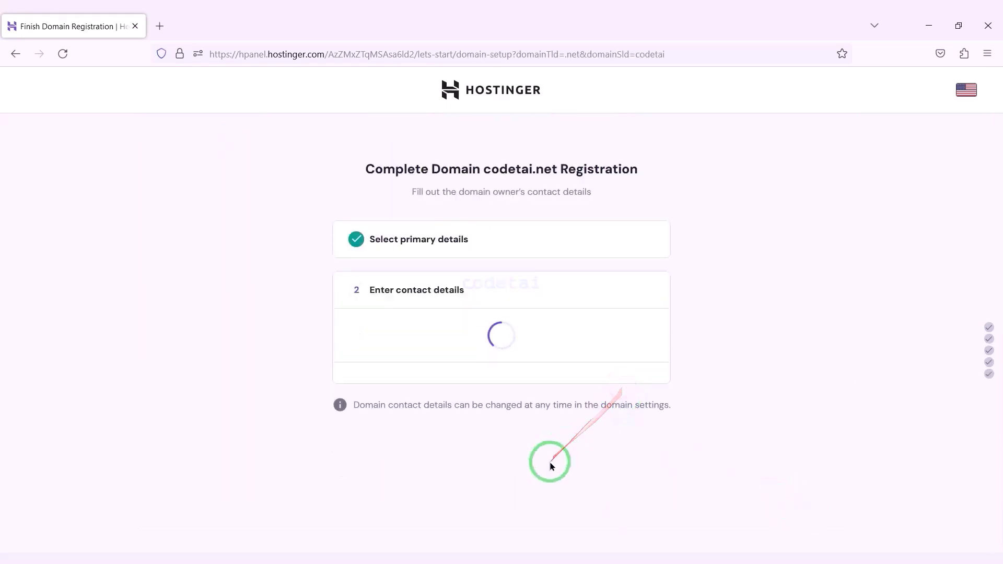
pyautogui.scroll(-3, 552, 458)
pyautogui.click(533, 195)
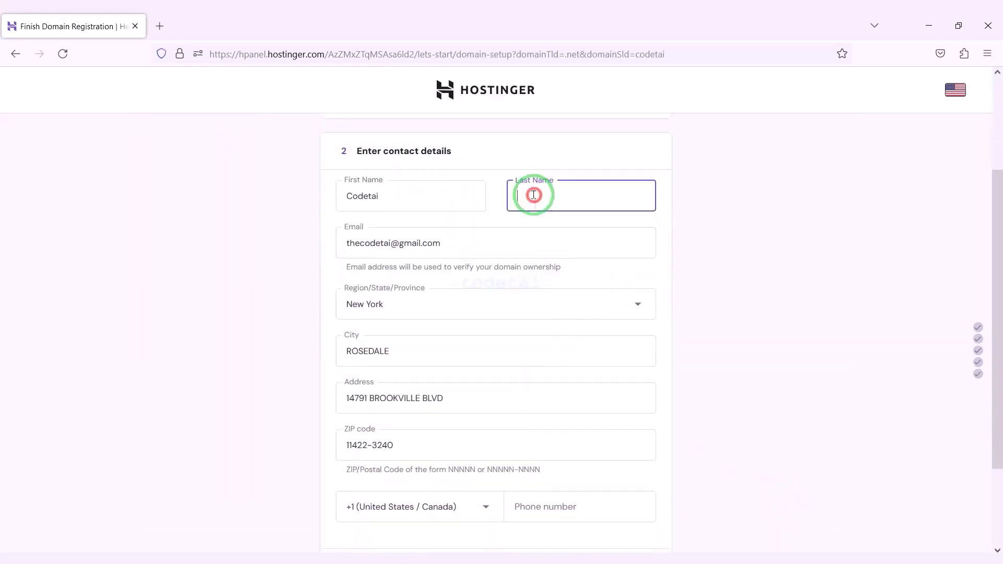
pyautogui.write('Lal')
pyautogui.scroll(-2, 697, 385)
# Step: Set the +1 United States / Canada calling code, paste the phone number, and finish registration
pyautogui.click(595, 394)
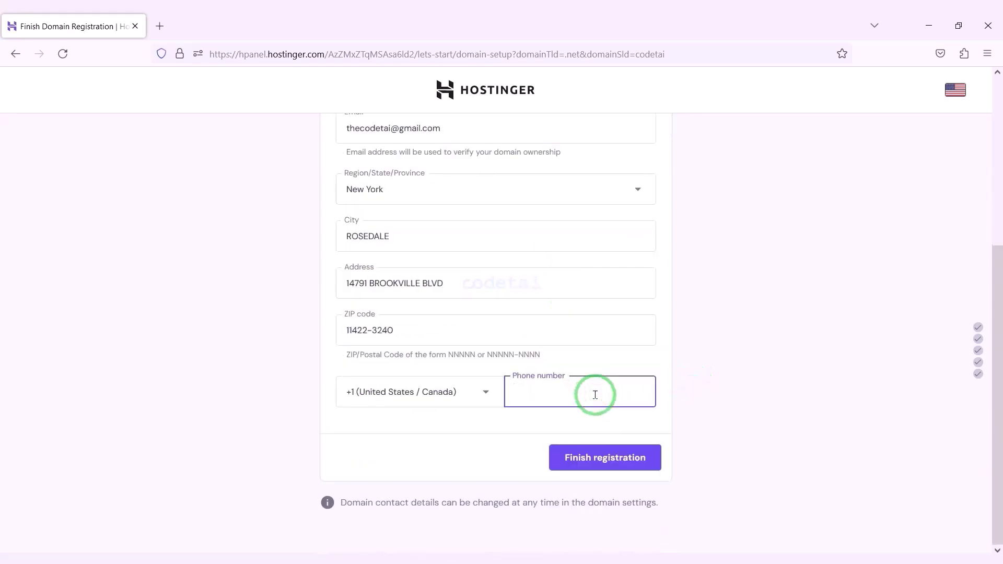
pyautogui.click(446, 401)
pyautogui.write('un')
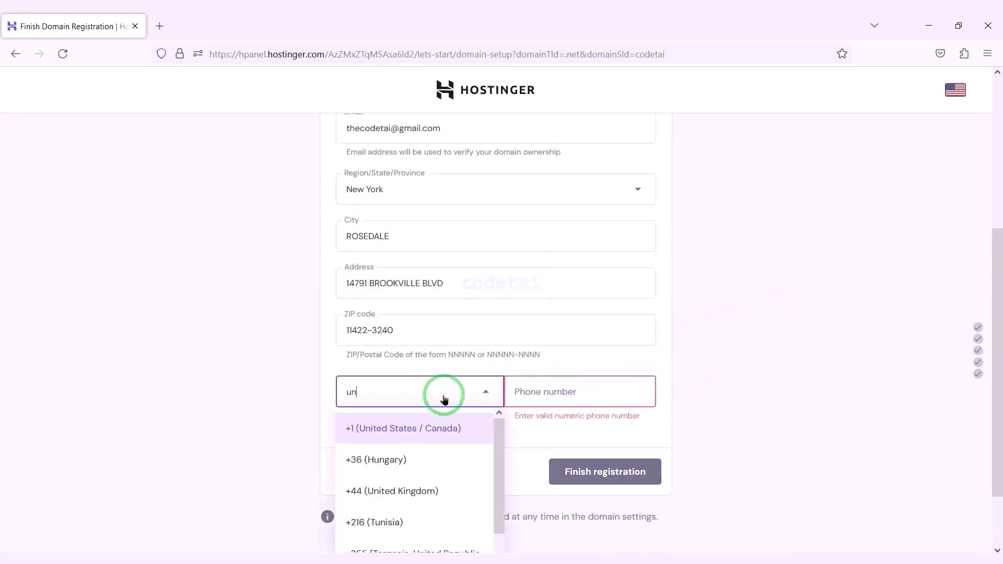
pyautogui.scroll(-1, 471, 403)
pyautogui.write('ite')
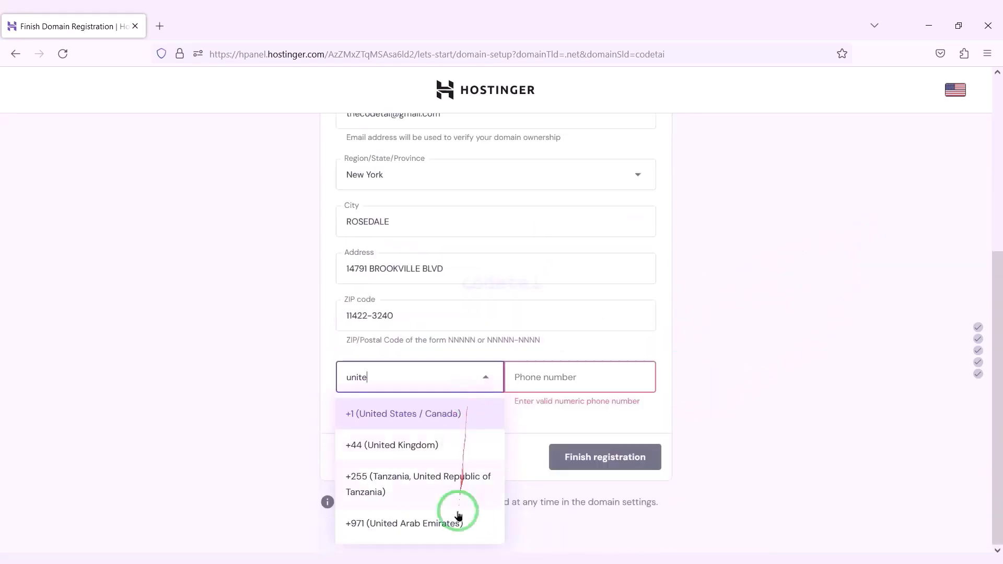
pyautogui.click(618, 376)
pyautogui.hotkey('ctrl', 'v')
pyautogui.scroll(2, 699, 350)
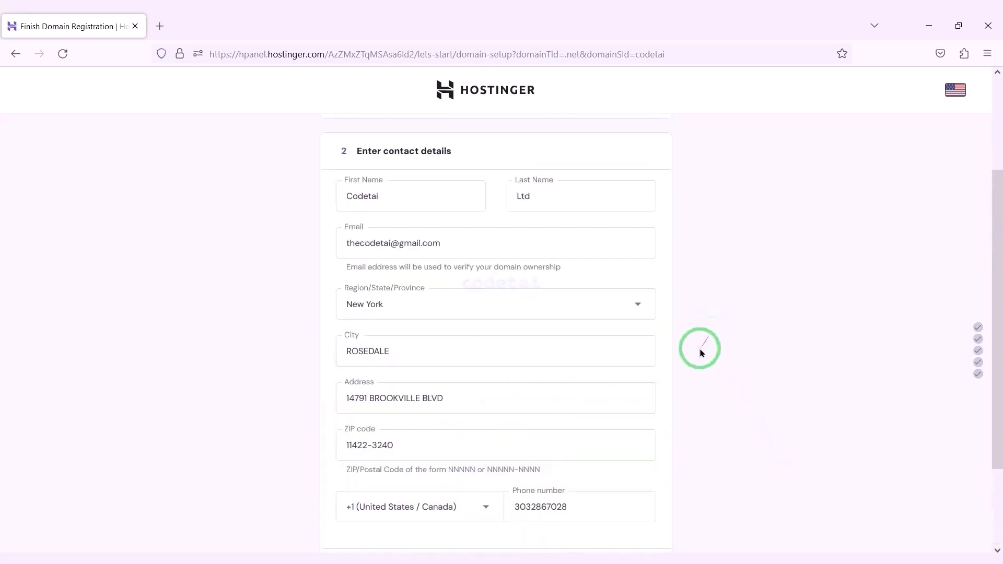
pyautogui.scroll(-2, 627, 526)
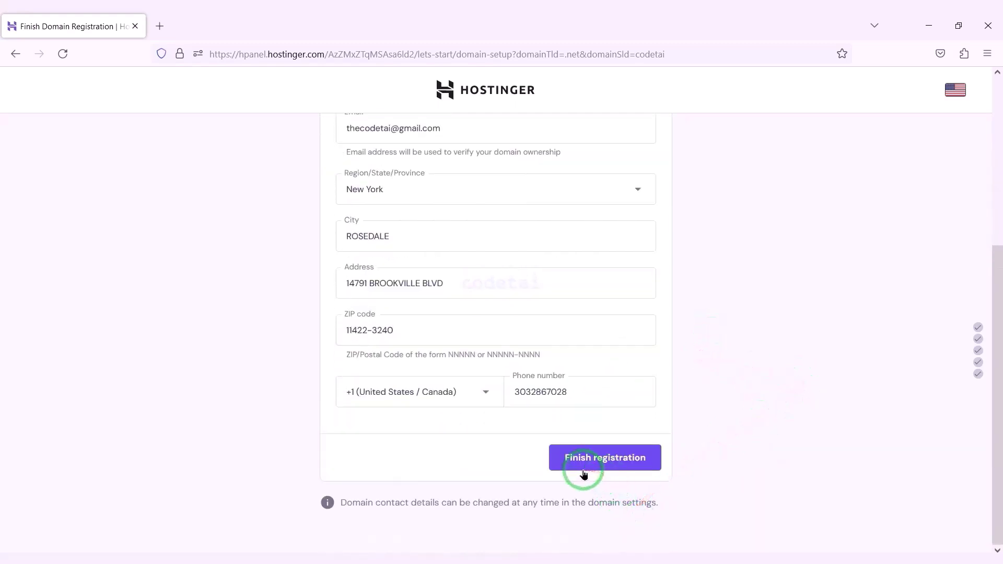
pyautogui.click(614, 463)
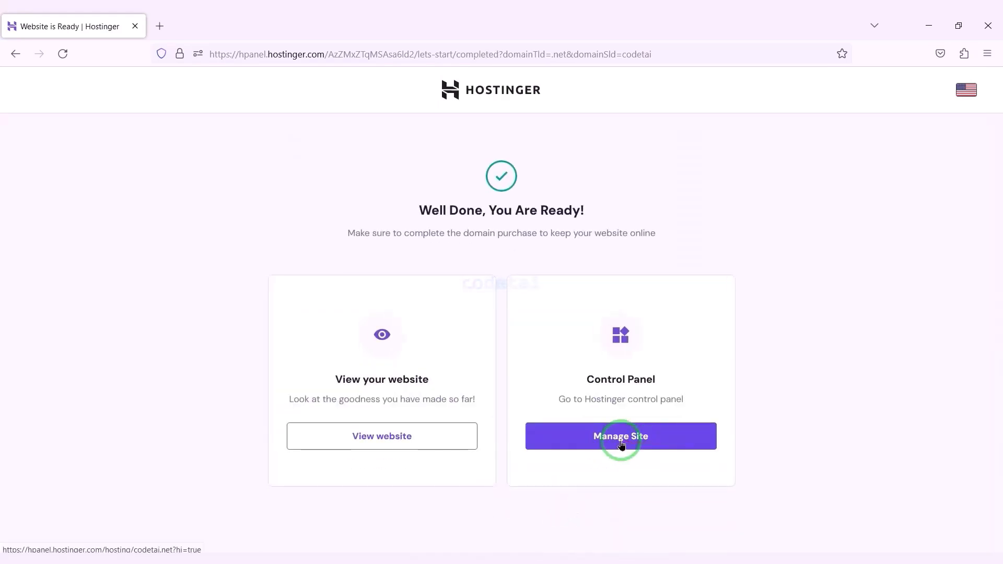
# Step: Open the codetai.net hosting panel, dismiss the 2FA prompt, and reach Advanced > PHP Configuration
pyautogui.click(622, 444)
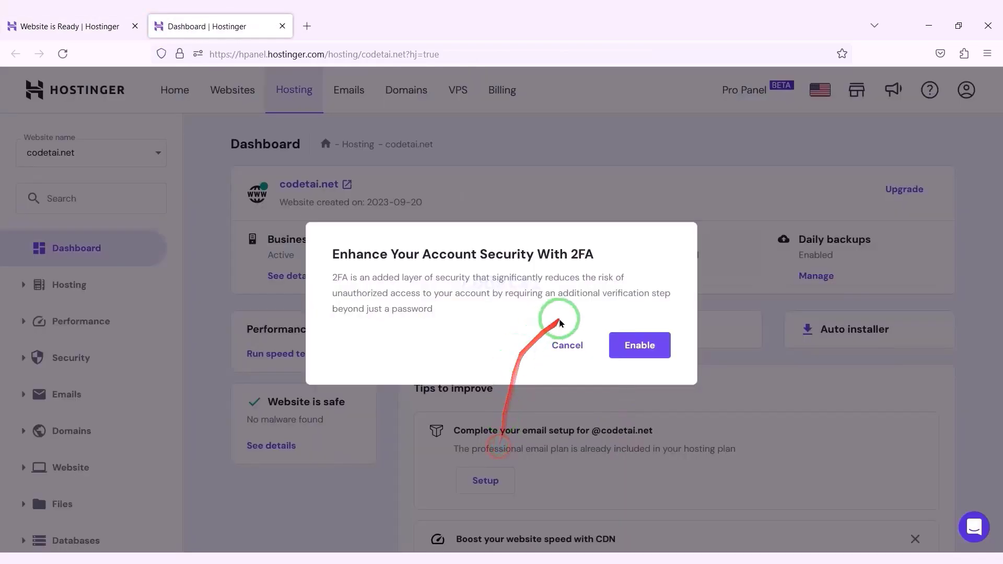
pyautogui.click(578, 343)
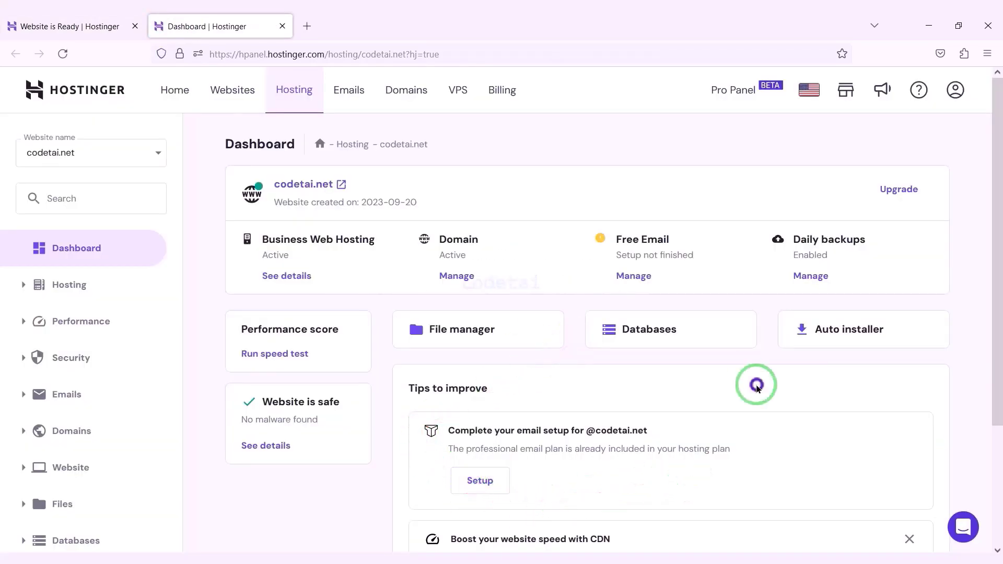
pyautogui.scroll(-3, 674, 407)
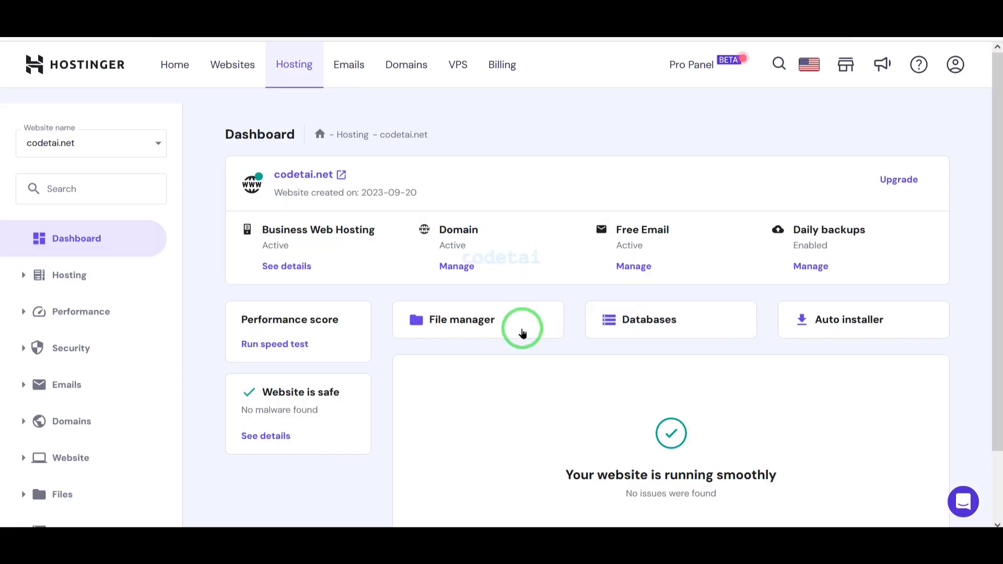
pyautogui.scroll(-2, 523, 333)
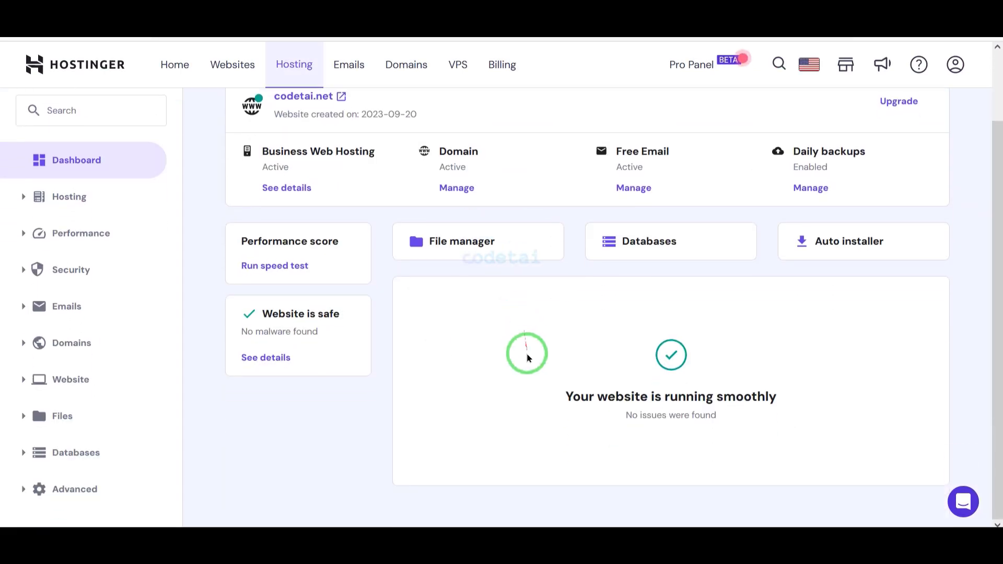
pyautogui.click(77, 490)
pyautogui.scroll(-4, 77, 490)
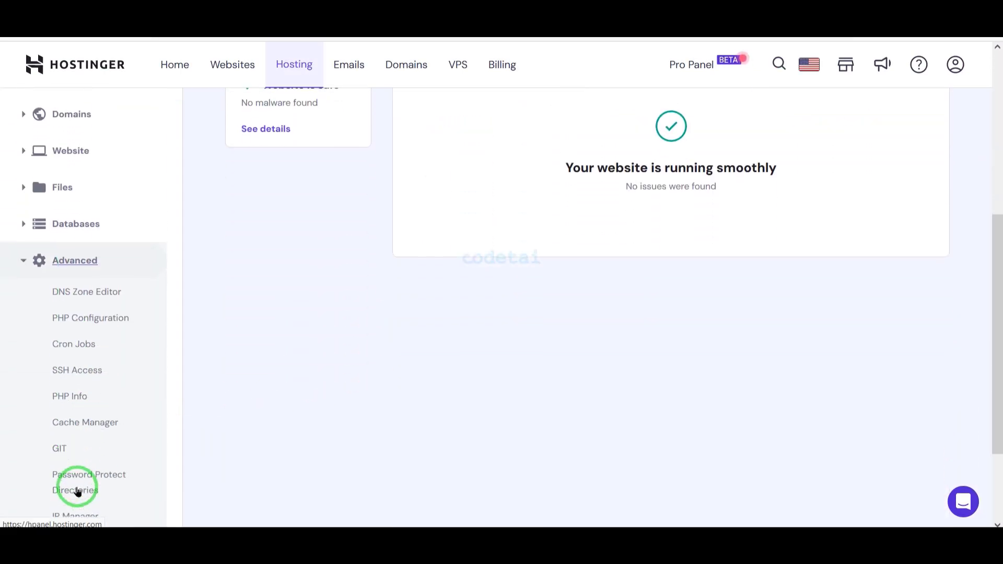
pyautogui.click(112, 317)
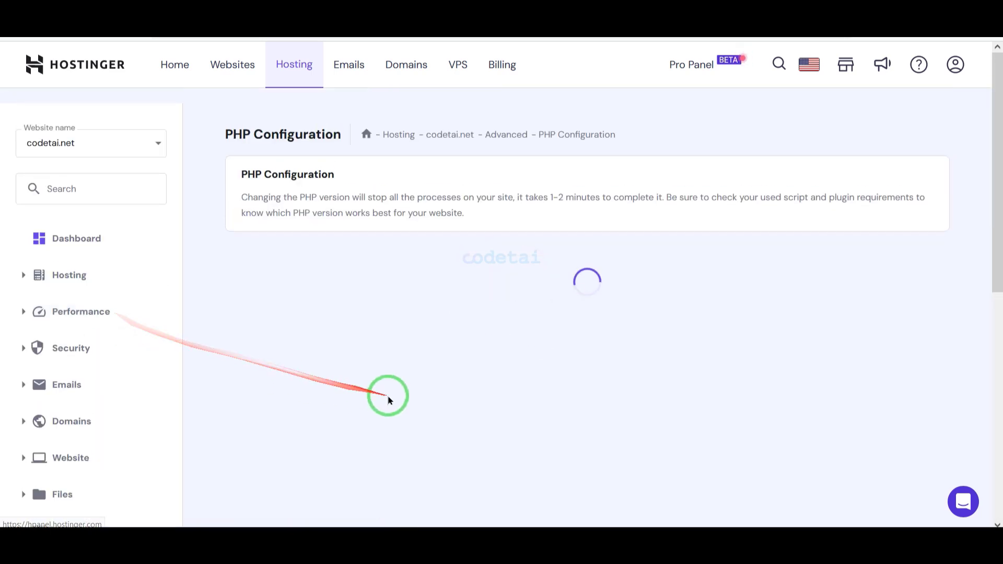
# Step: Switch the site to PHP 8.1, confirm the update, and return to the dashboard
pyautogui.scroll(-2, 415, 392)
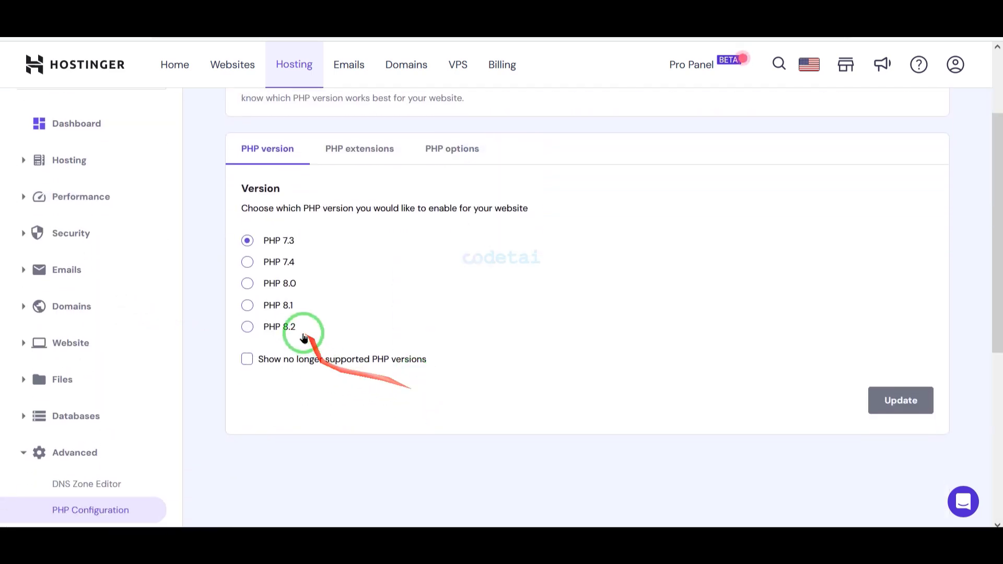
pyautogui.click(247, 308)
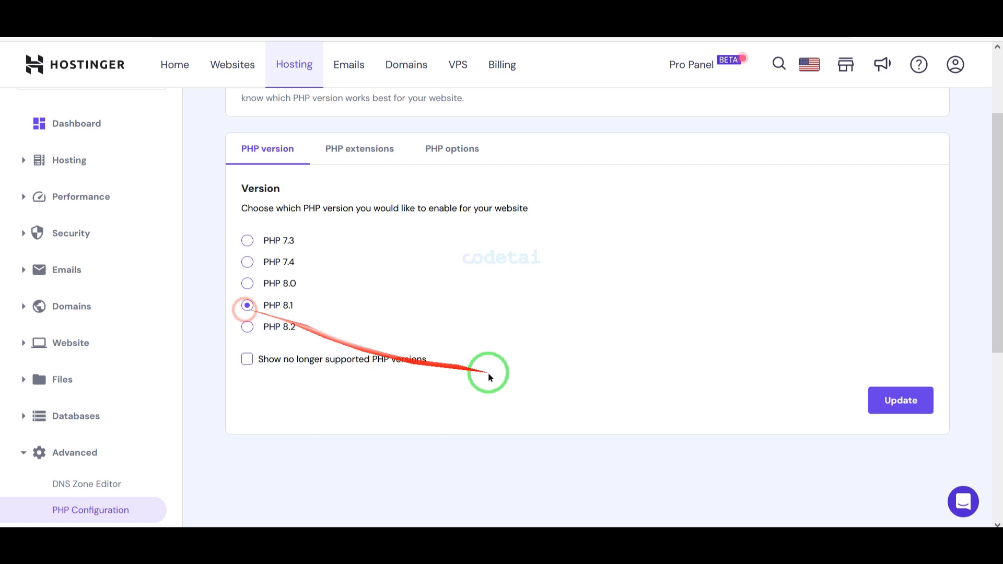
pyautogui.click(907, 403)
pyautogui.click(615, 319)
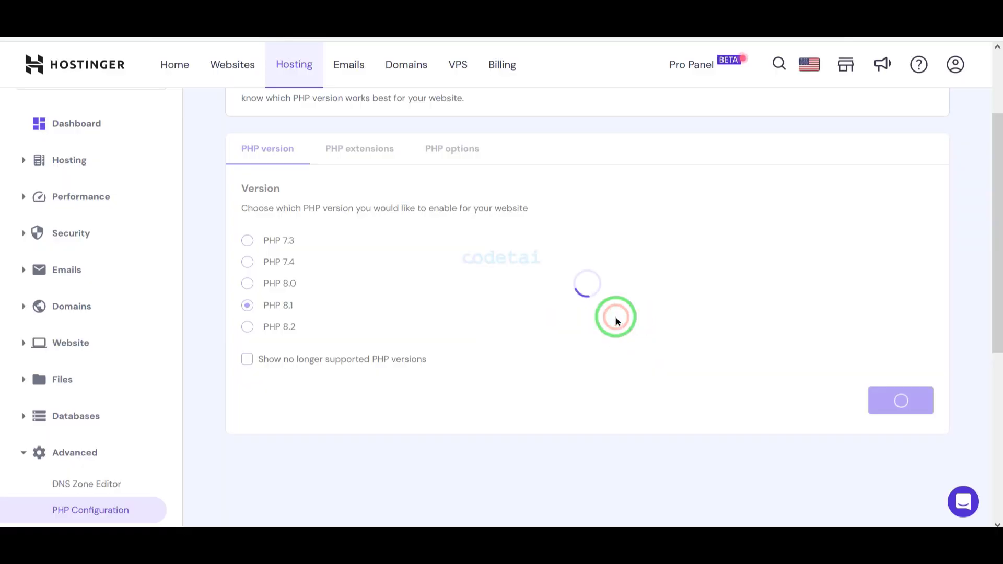
pyautogui.scroll(3, 627, 321)
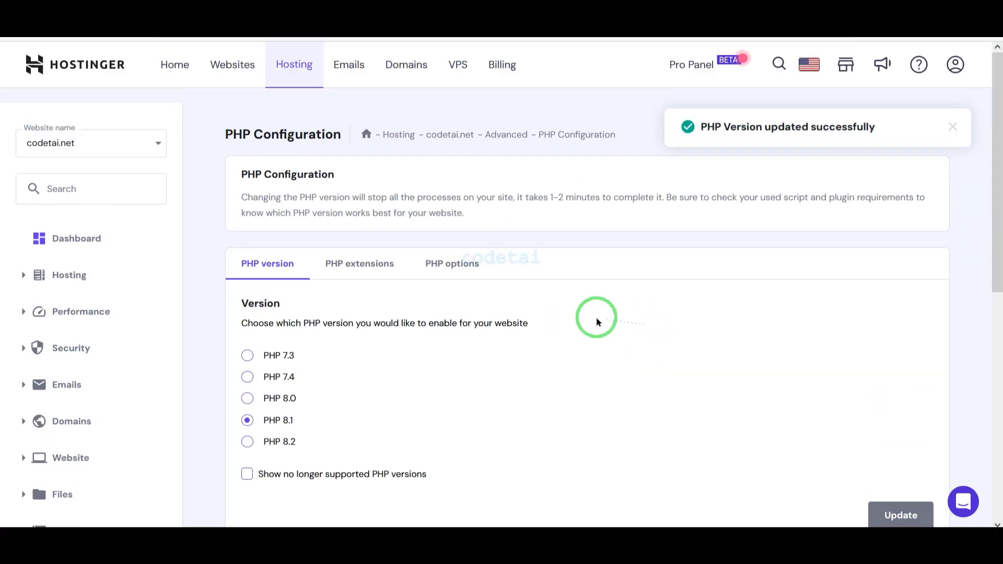
pyautogui.click(76, 236)
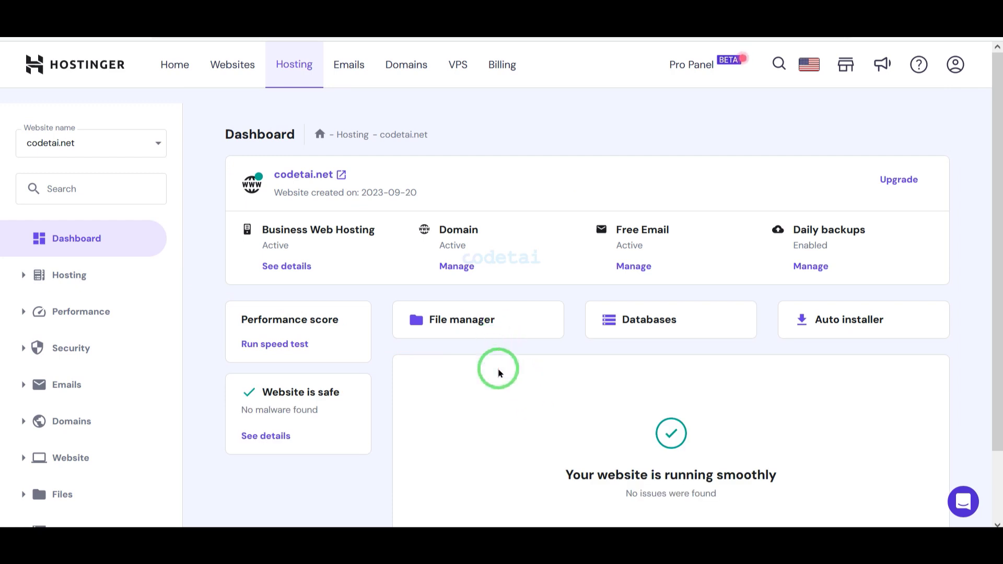
# Step: Delete default.php from public_html permanently, skipping the trash bin
pyautogui.click(486, 320)
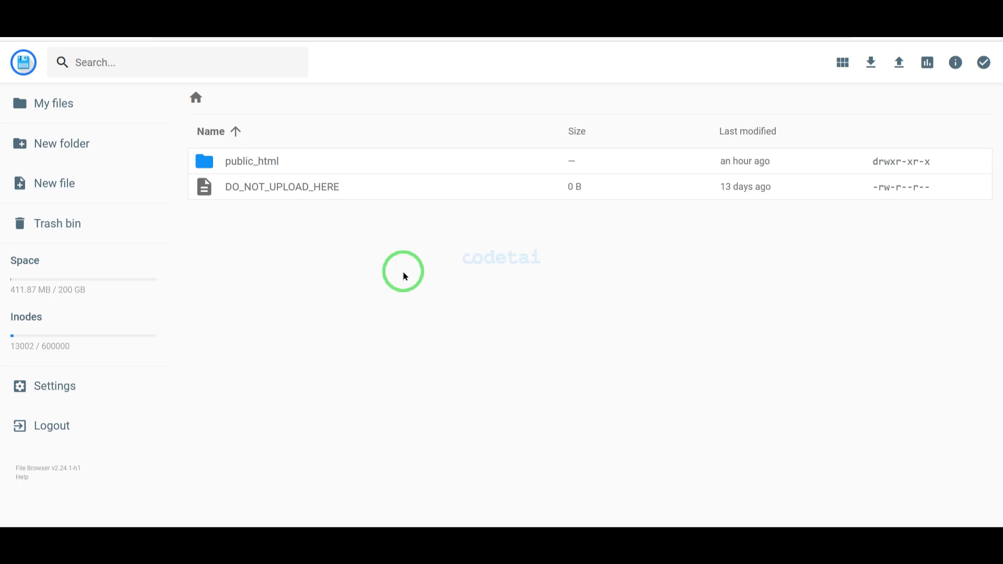
pyautogui.doubleClick(367, 157)
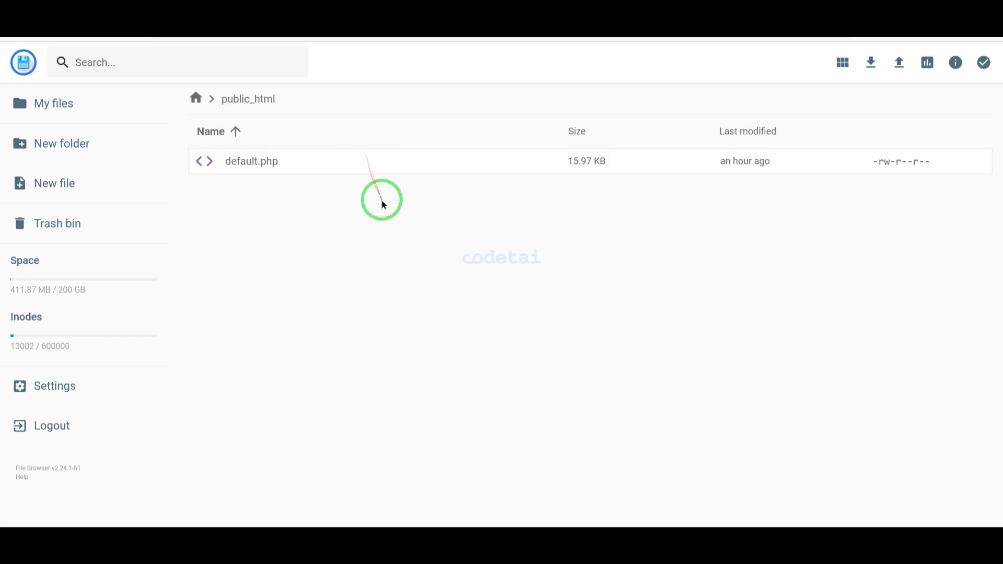
pyautogui.click(394, 172)
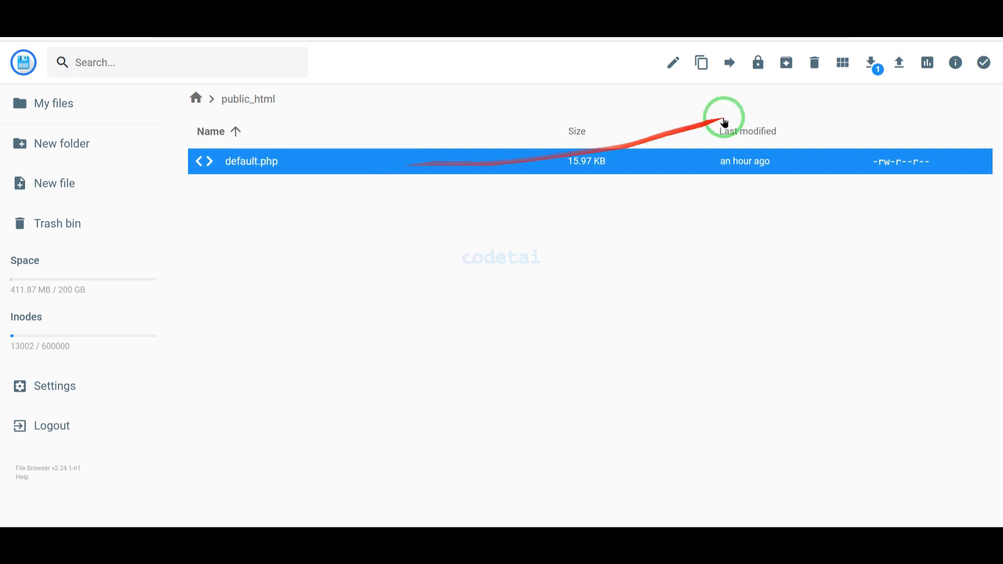
pyautogui.click(813, 64)
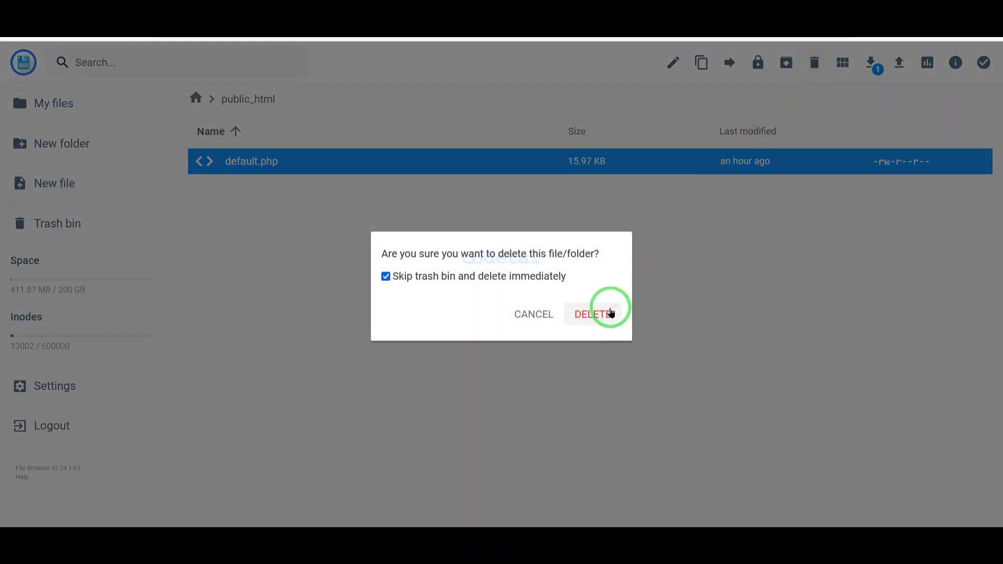
pyautogui.click(611, 312)
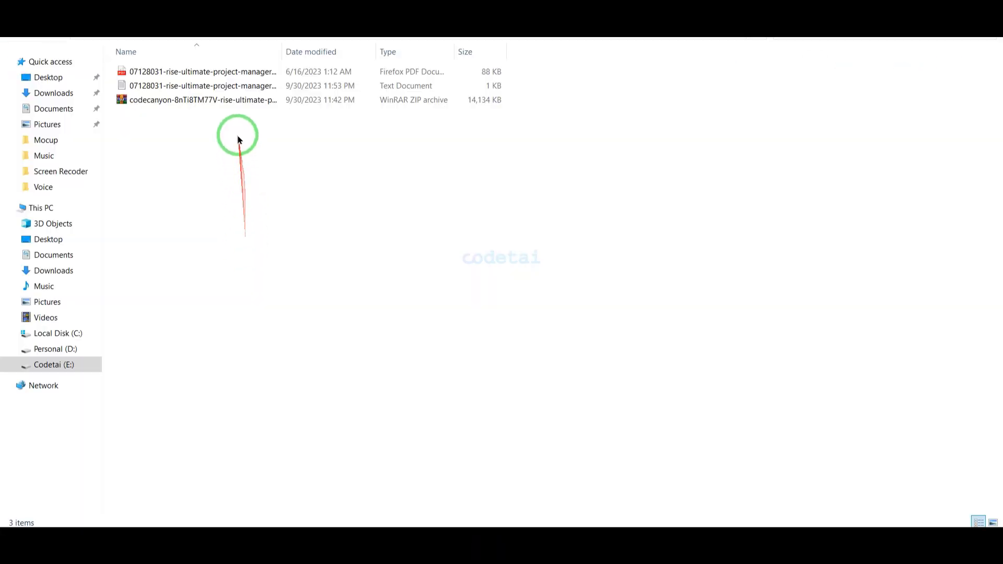
# Step: Extract the CodeCanyon zip with WinRAR and open the extracted folder
pyautogui.click(234, 99)
pyautogui.rightClick(234, 100)
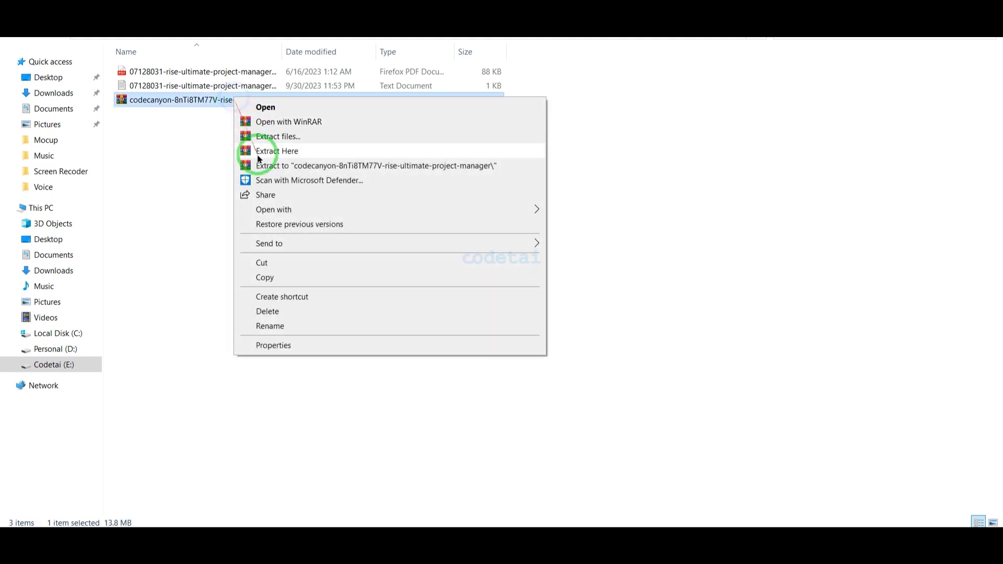
pyautogui.click(264, 167)
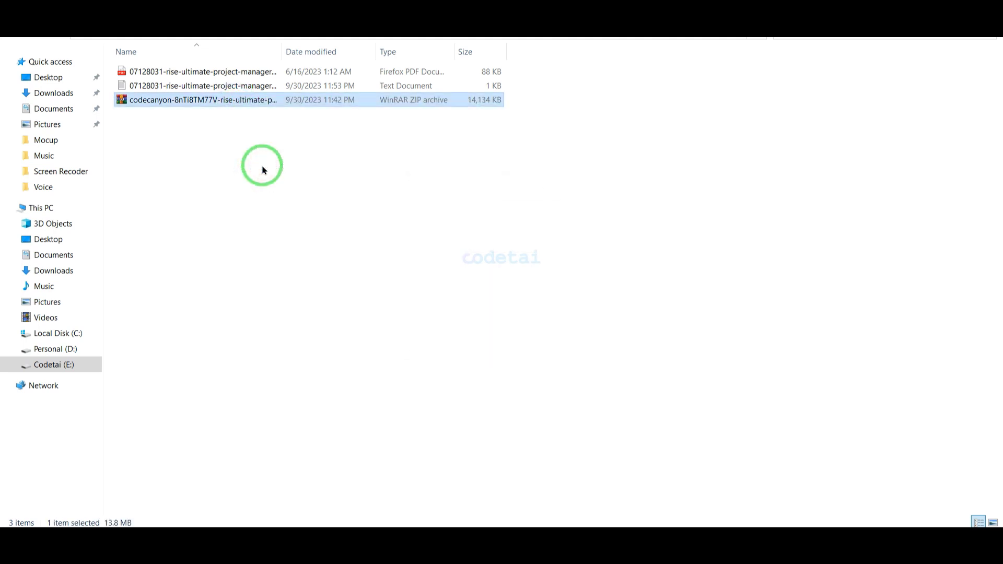
pyautogui.doubleClick(208, 78)
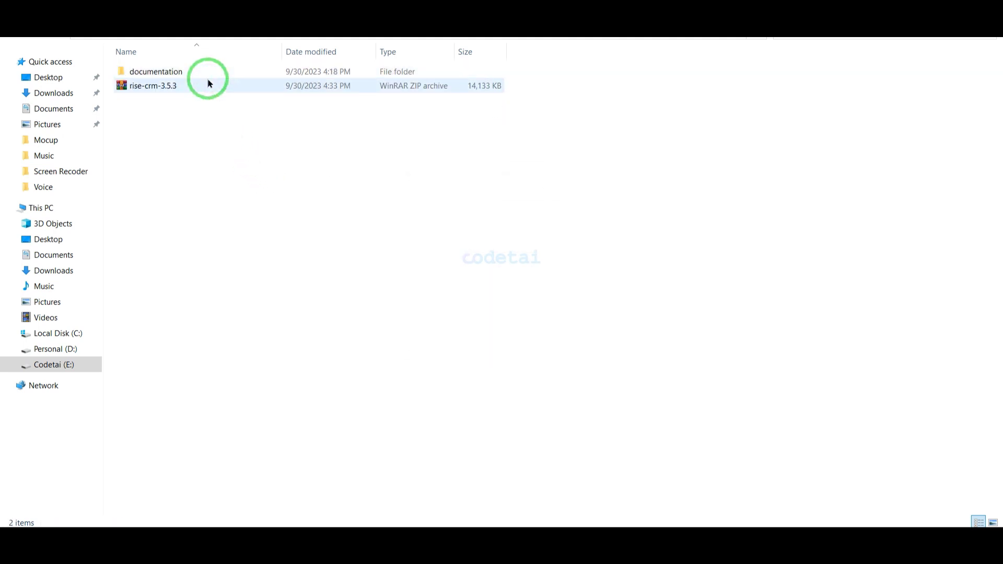
pyautogui.click(378, 473)
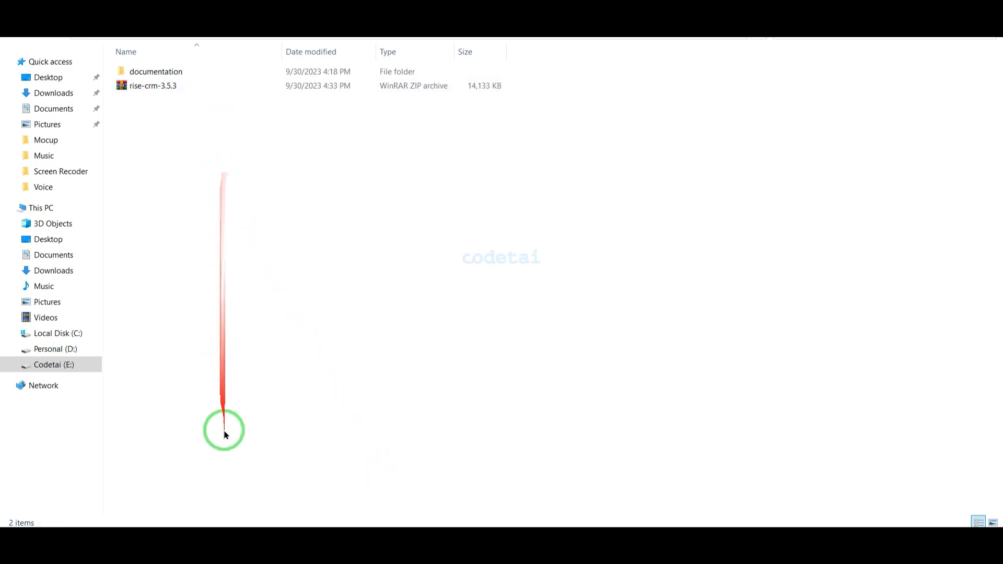
pyautogui.click(273, 523)
# Step: Upload rise-crm-3.5.3.zip from the CodeCanyon folder into public_html
pyautogui.click(899, 63)
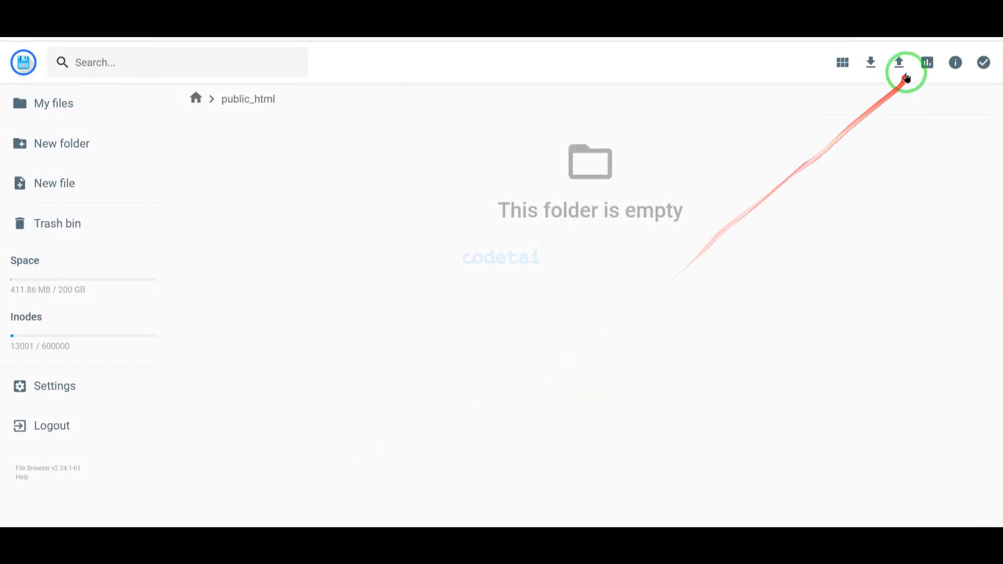
pyautogui.click(466, 300)
pyautogui.doubleClick(179, 79)
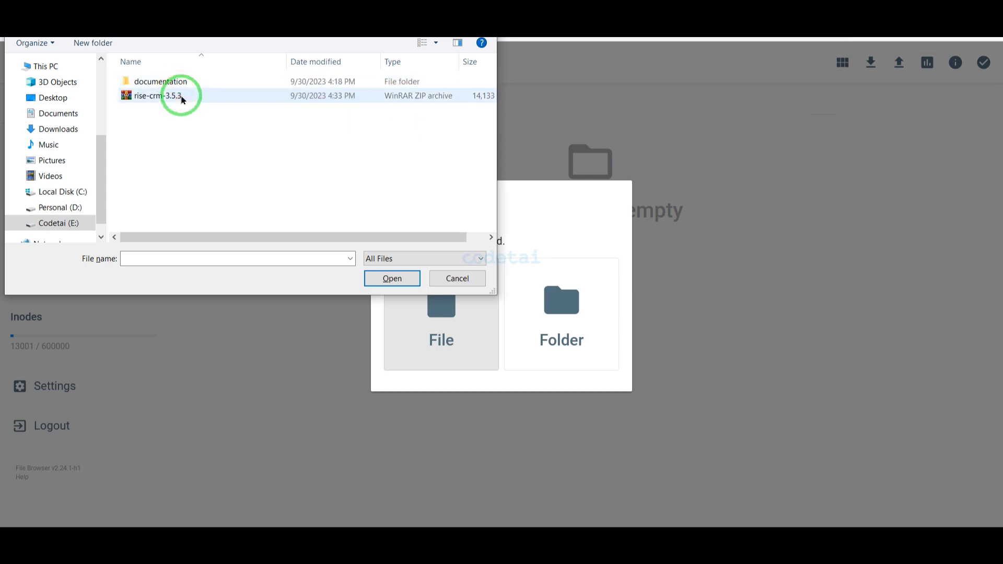
pyautogui.click(180, 96)
pyautogui.click(179, 96)
pyautogui.doubleClick(277, 95)
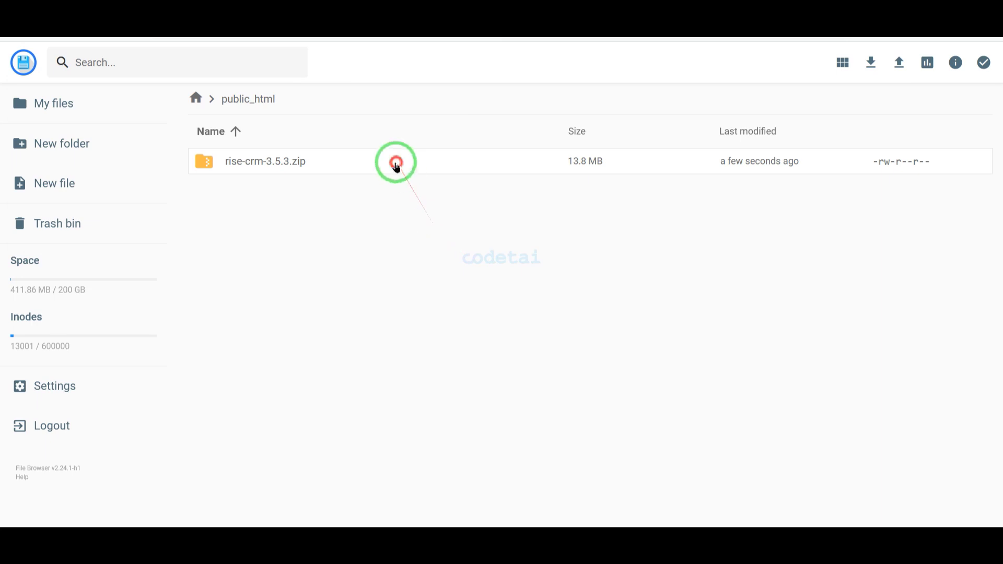
# Step: Extract the uploaded zip into a new folder named MyFolder
pyautogui.rightClick(396, 165)
pyautogui.click(438, 343)
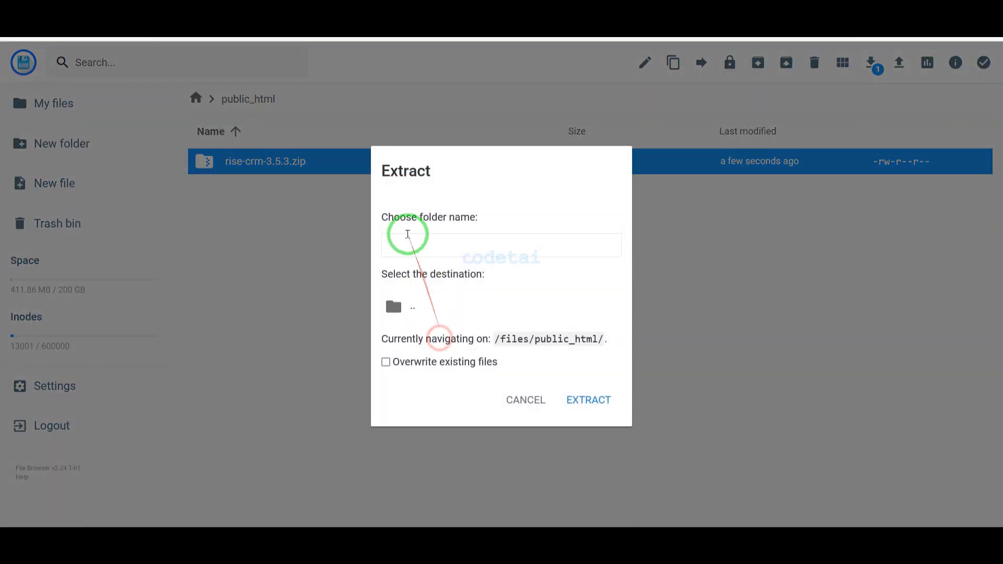
pyautogui.click(408, 234)
pyautogui.write('MyF')
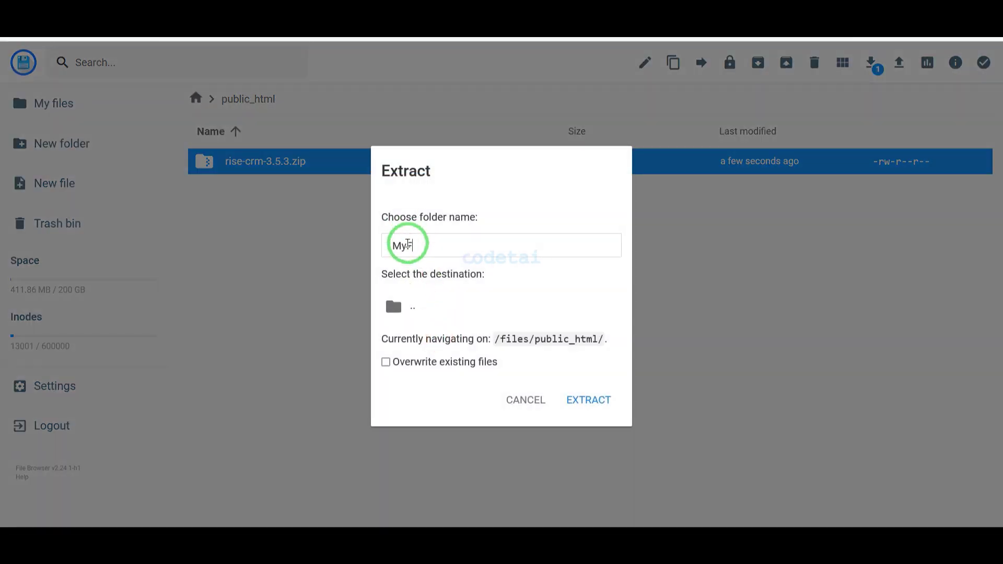
pyautogui.write('older')
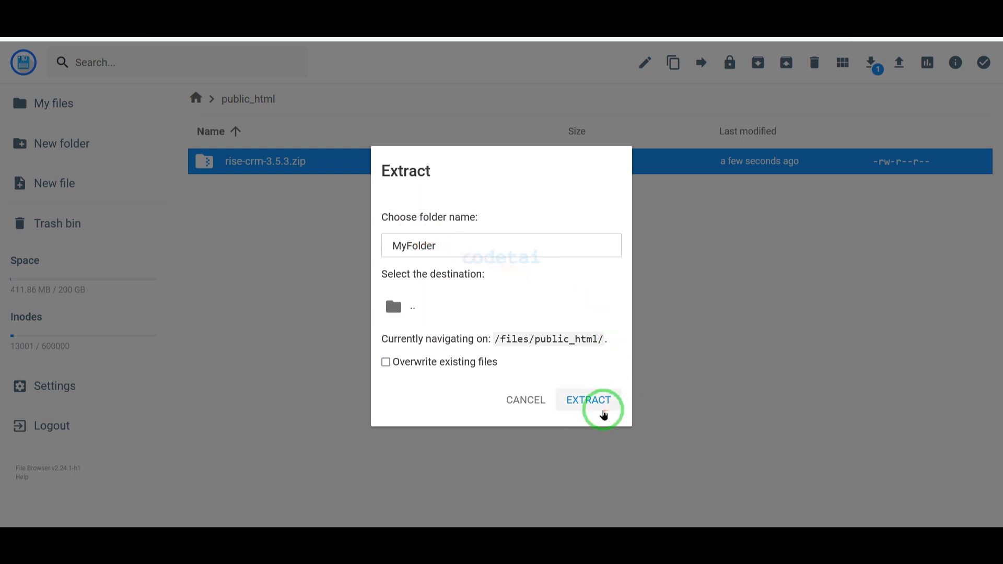
pyautogui.click(604, 413)
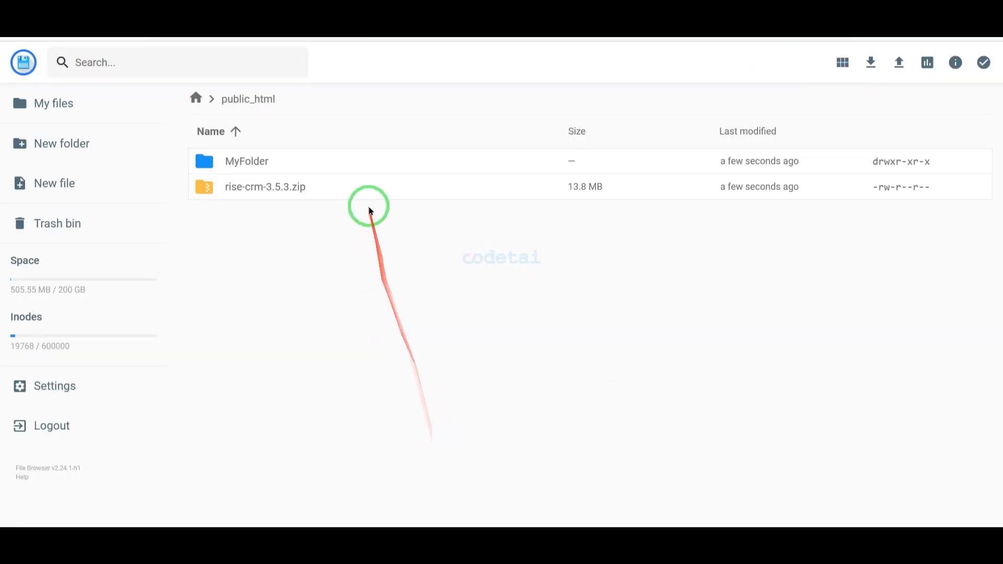
# Step: Delete the rise-crm-3.5.3.zip archive from public_html
pyautogui.click(367, 199)
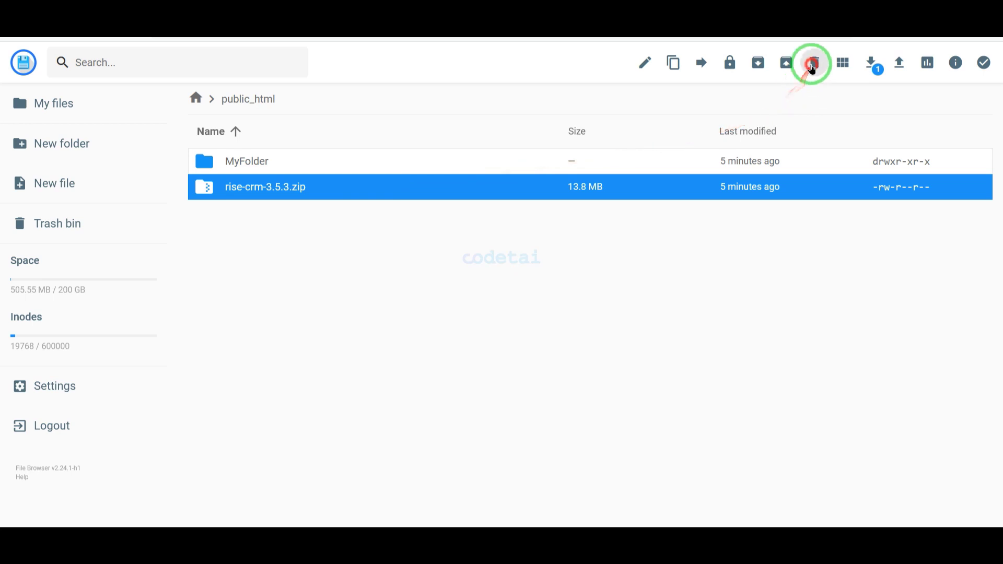
pyautogui.click(814, 62)
pyautogui.click(605, 316)
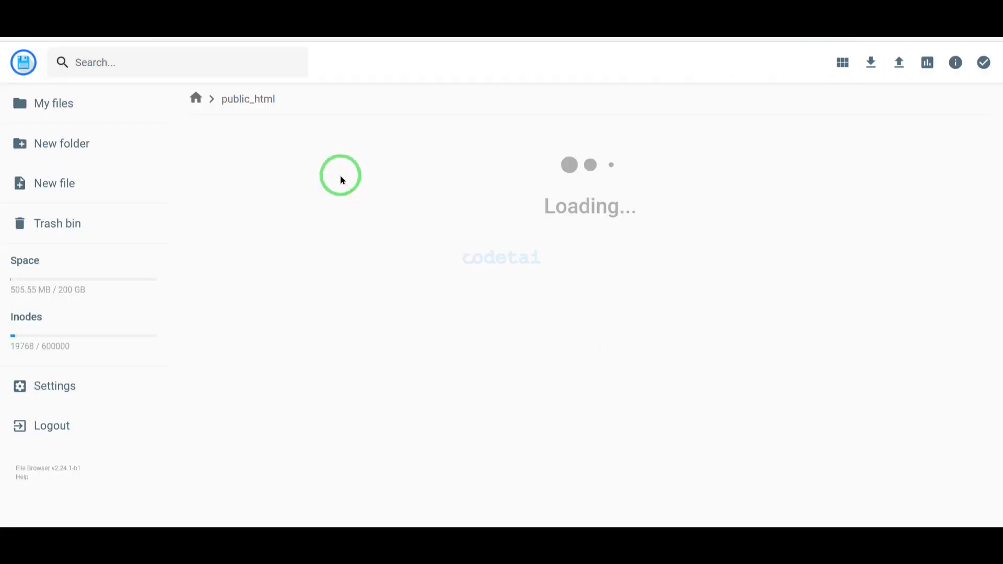
# Step: Move everything inside MyFolder up into public_html
pyautogui.doubleClick(414, 175)
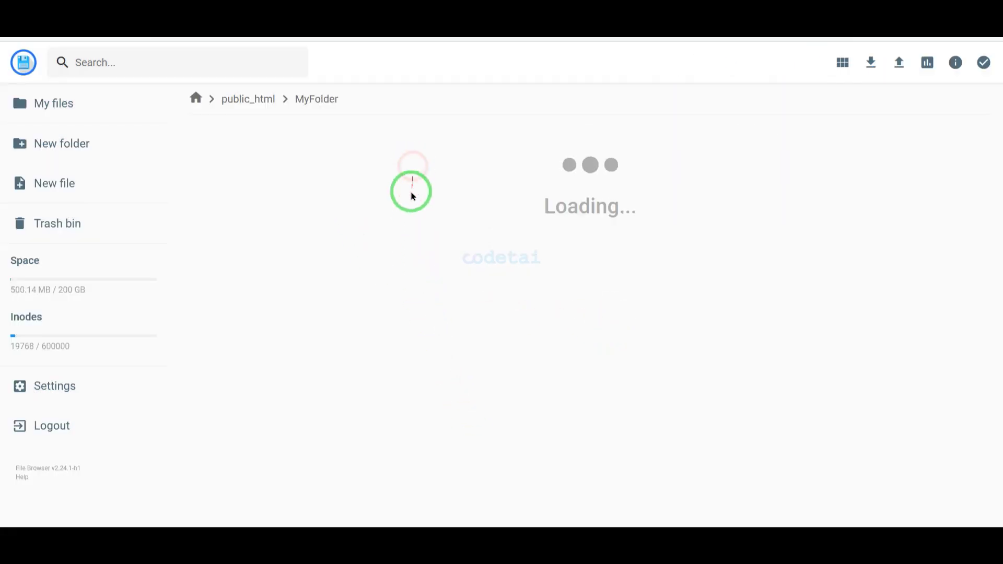
pyautogui.hotkey('ctrl', 'a')
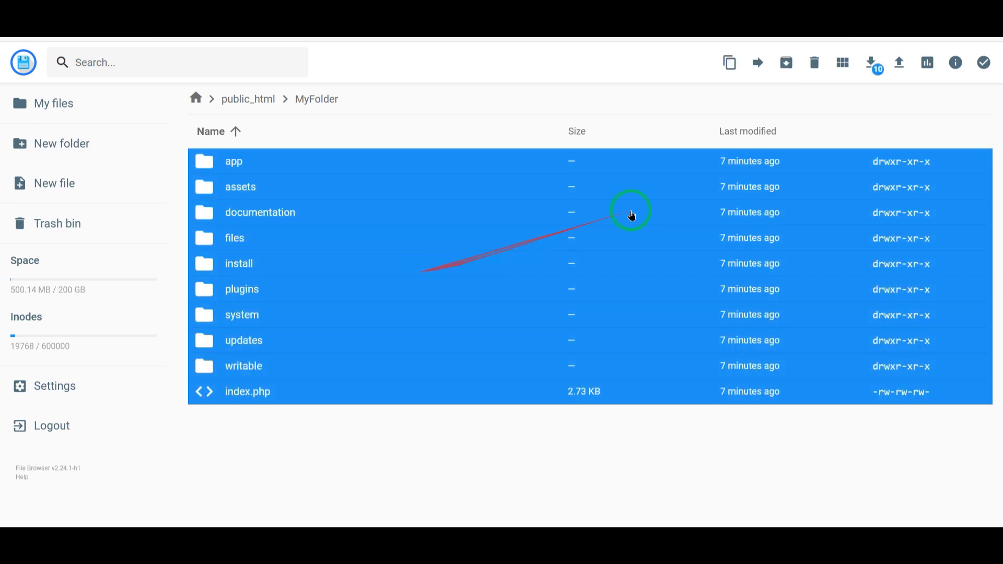
pyautogui.click(757, 63)
pyautogui.doubleClick(538, 155)
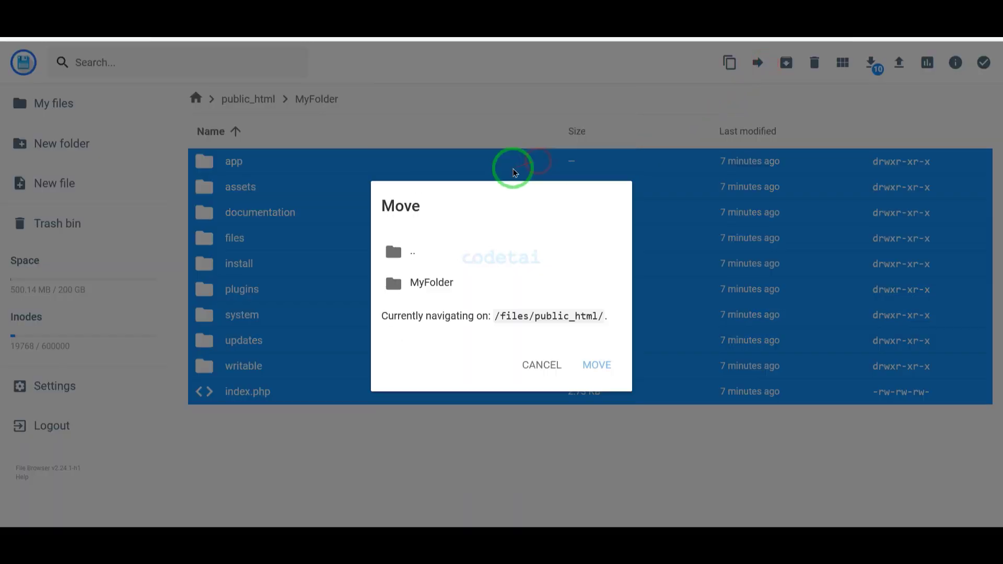
pyautogui.doubleClick(468, 252)
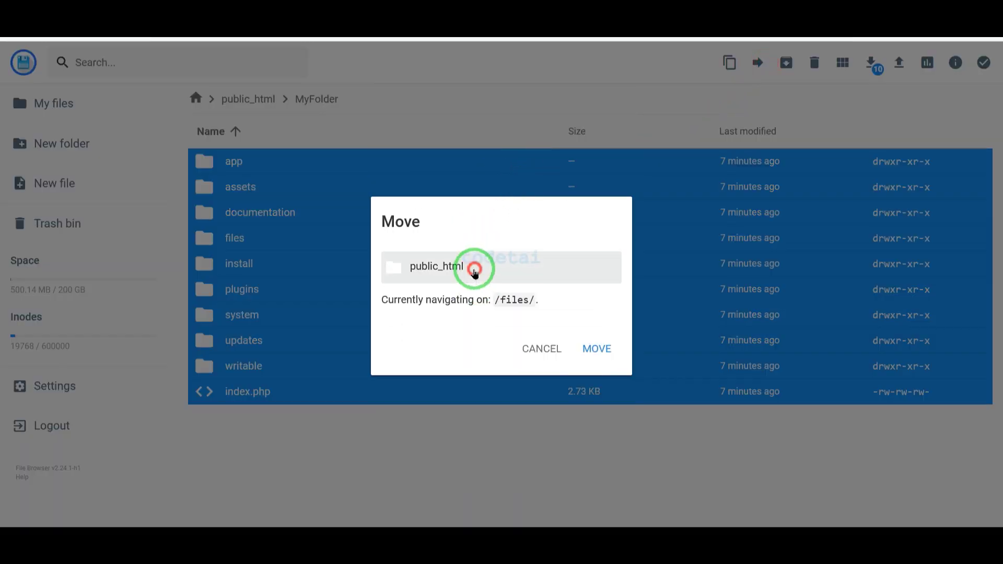
pyautogui.click(471, 267)
pyautogui.click(592, 353)
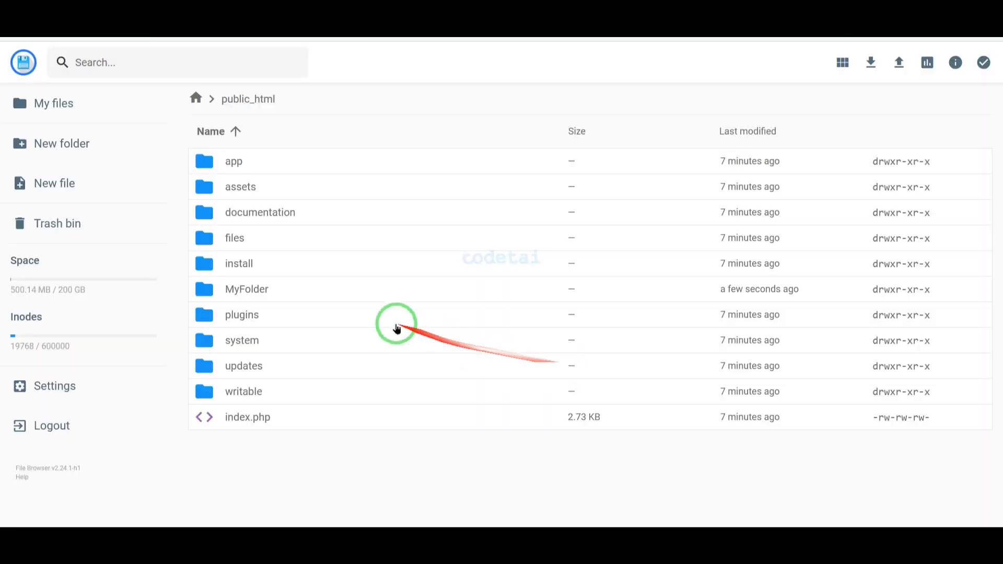
# Step: Delete the emptied MyFolder, then enter codetai.net in the address bar
pyautogui.click(322, 302)
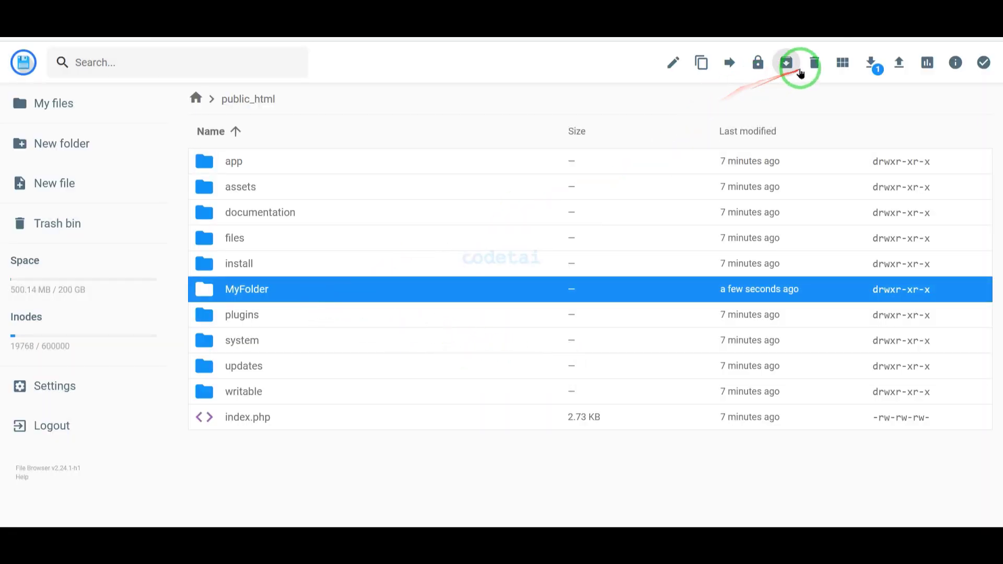
pyautogui.click(813, 63)
pyautogui.click(600, 317)
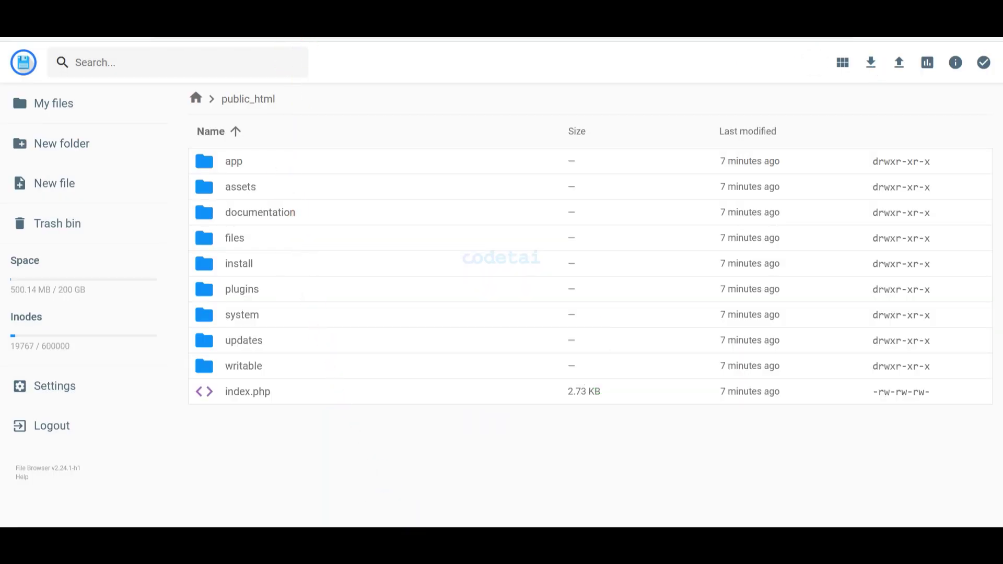
pyautogui.click(308, 33)
pyautogui.write('codetai')
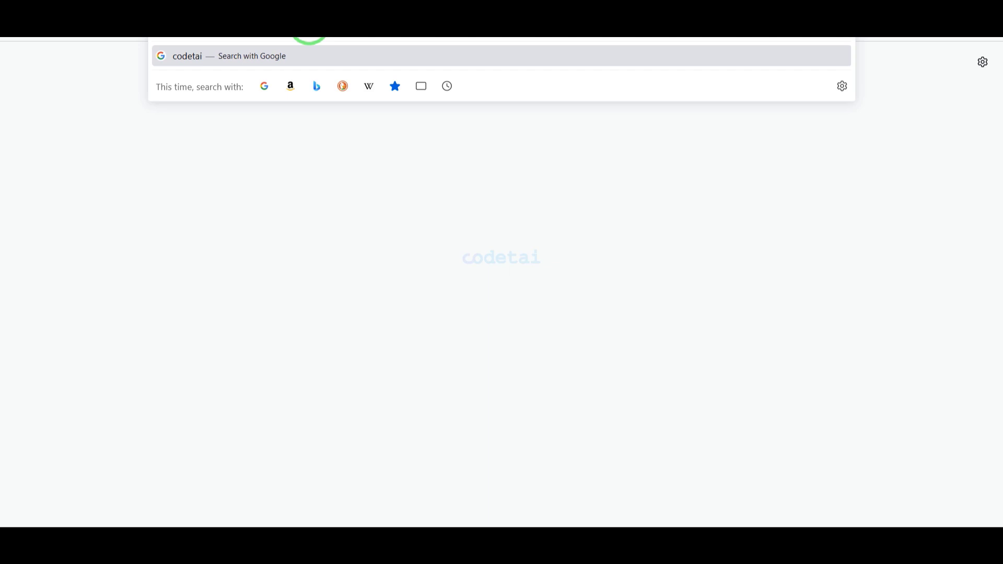
pyautogui.write('.ne')
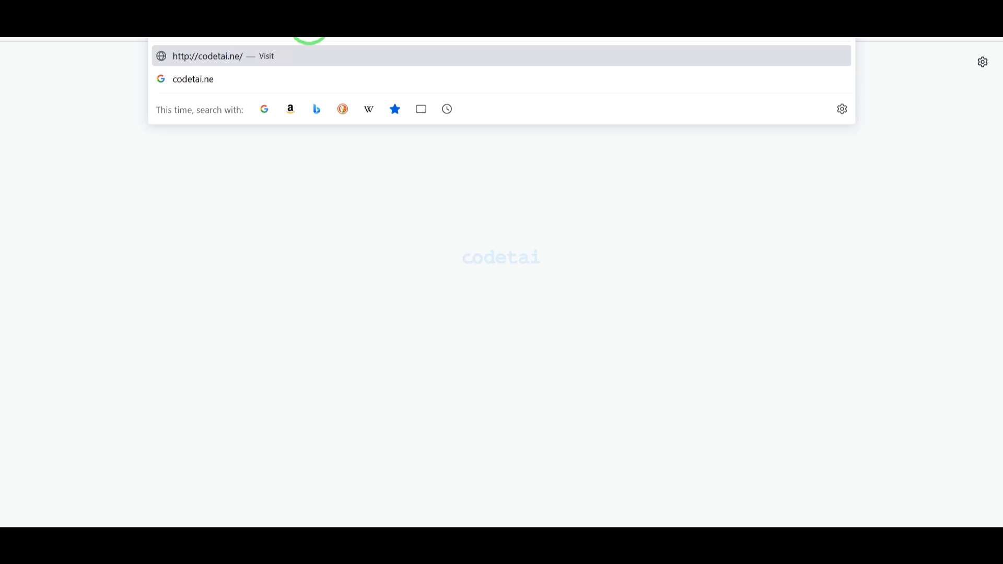
pyautogui.write('t')
# Step: Load codetai.net, click Next past the passed requirements, and highlight the database fields
pyautogui.press('Return')
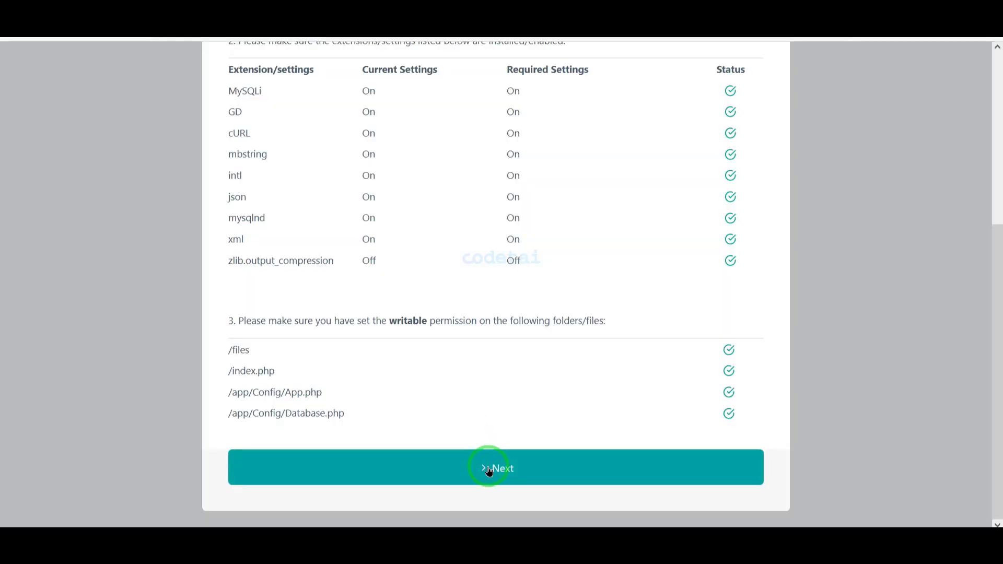
pyautogui.click(489, 469)
pyautogui.scroll(-3, 488, 465)
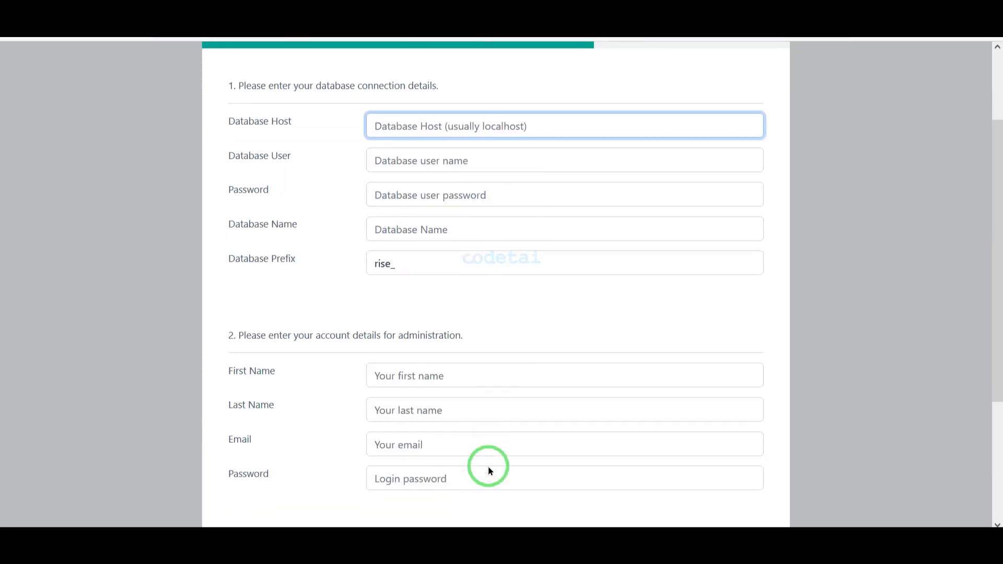
pyautogui.scroll(3, 488, 466)
pyautogui.moveTo(212, 213)
pyautogui.mouseDown()
pyautogui.moveTo(458, 344)
pyautogui.moveTo(744, 418)
pyautogui.moveTo(772, 397)
pyautogui.mouseUp()
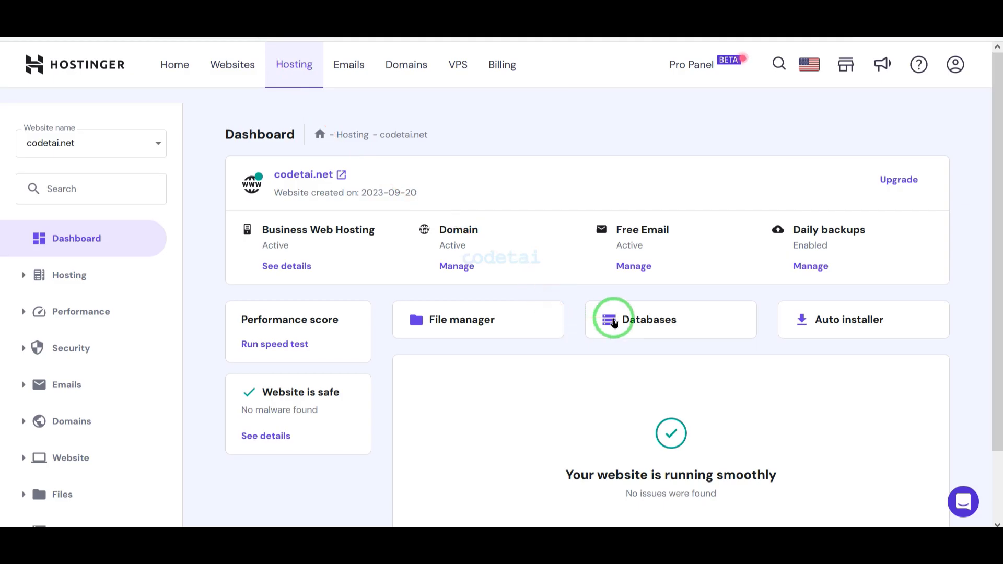
# Step: Start MySQL database codetai with user usercodetai and copy a generated password
pyautogui.click(614, 323)
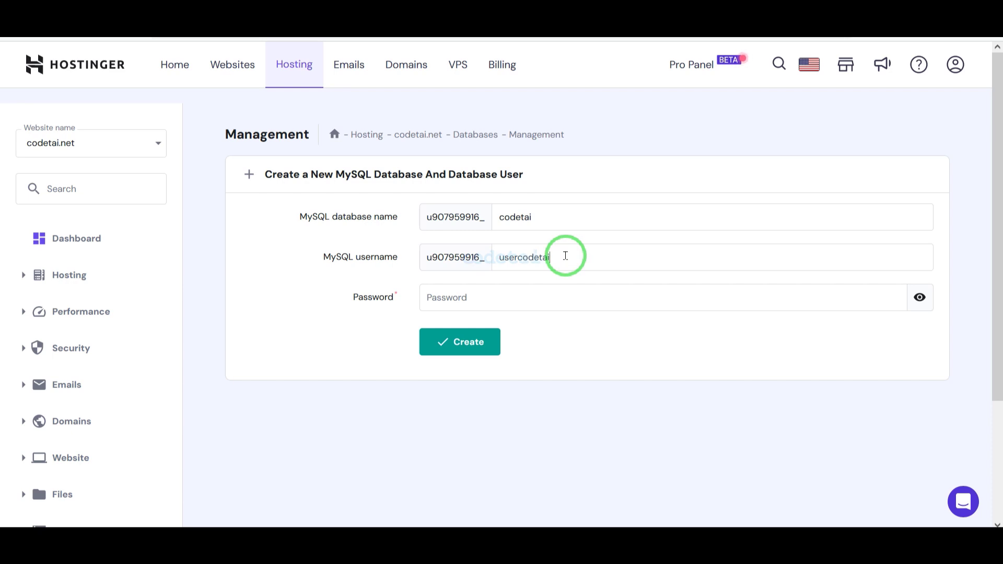
pyautogui.click(890, 297)
pyautogui.moveTo(504, 298); pyautogui.dragTo(419, 299)
pyautogui.rightClick(436, 296)
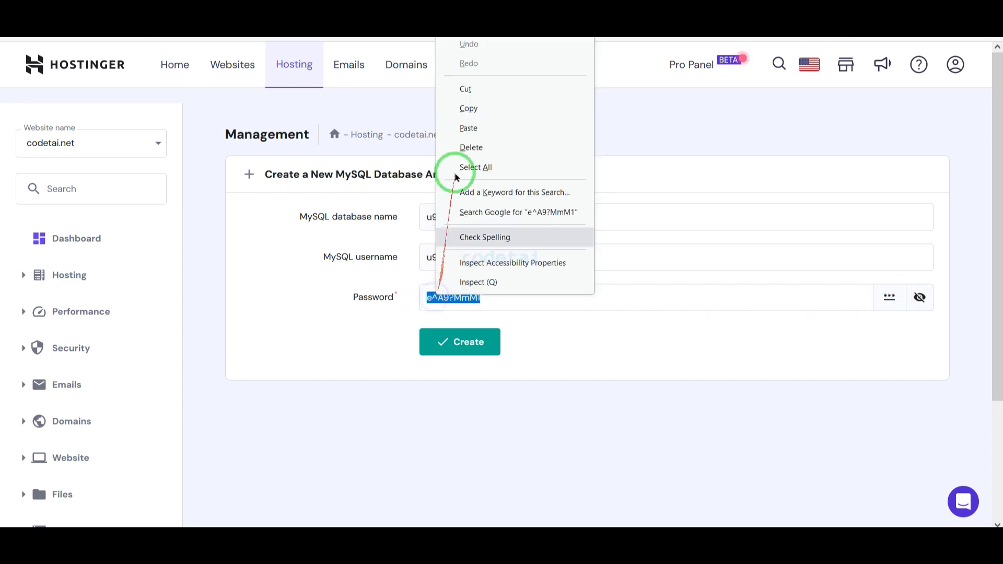
pyautogui.click(466, 108)
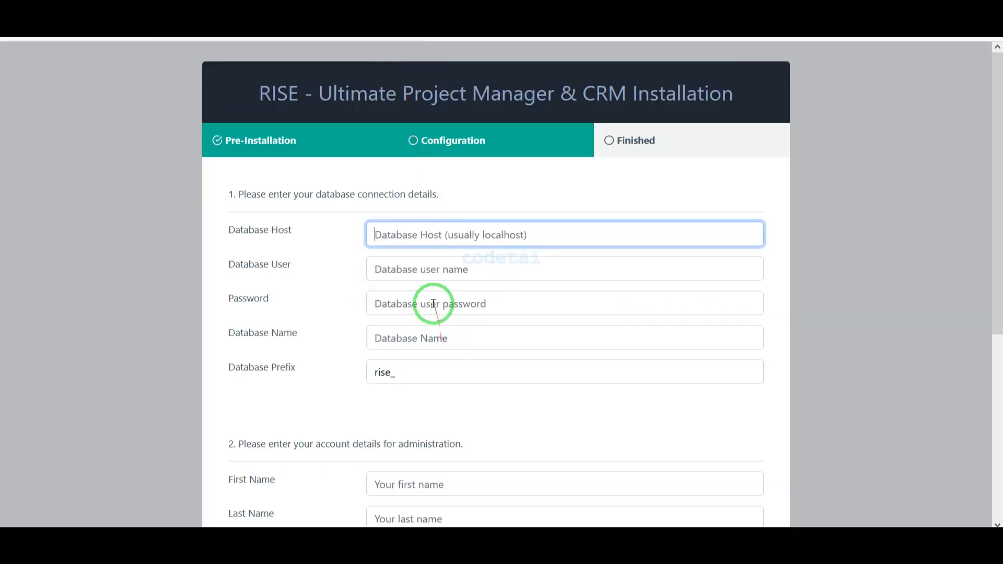
# Step: Paste the password into the installer, create the database, and paste its full name
pyautogui.rightClick(435, 304)
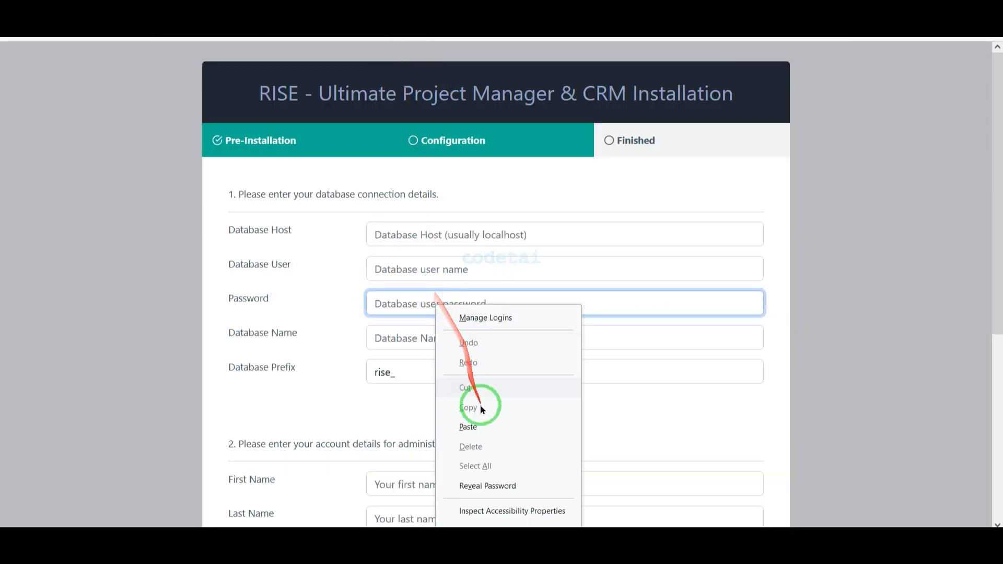
pyautogui.click(468, 427)
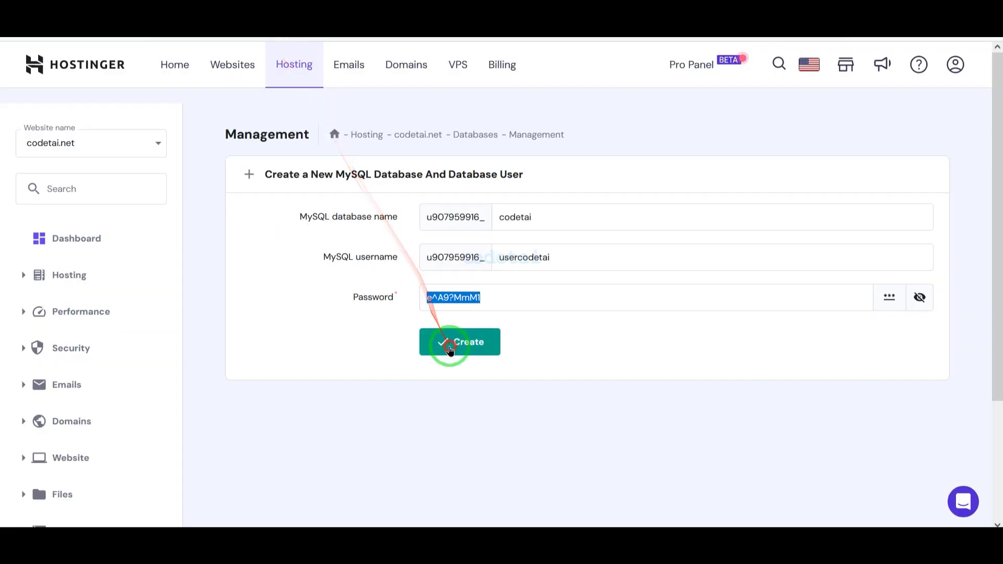
pyautogui.click(450, 342)
pyautogui.scroll(-3, 466, 396)
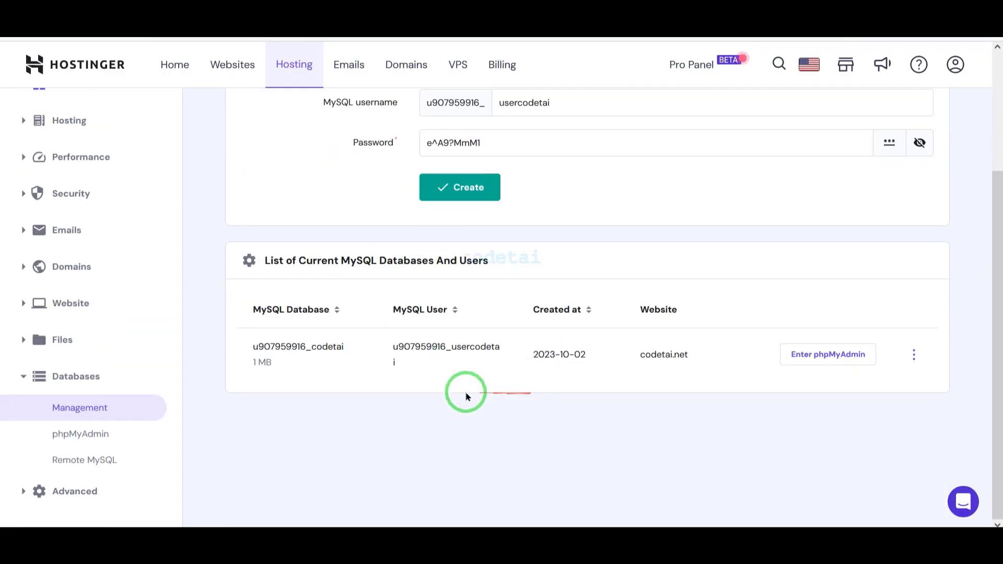
pyautogui.moveTo(344, 347); pyautogui.dragTo(240, 337)
pyautogui.rightClick(269, 347)
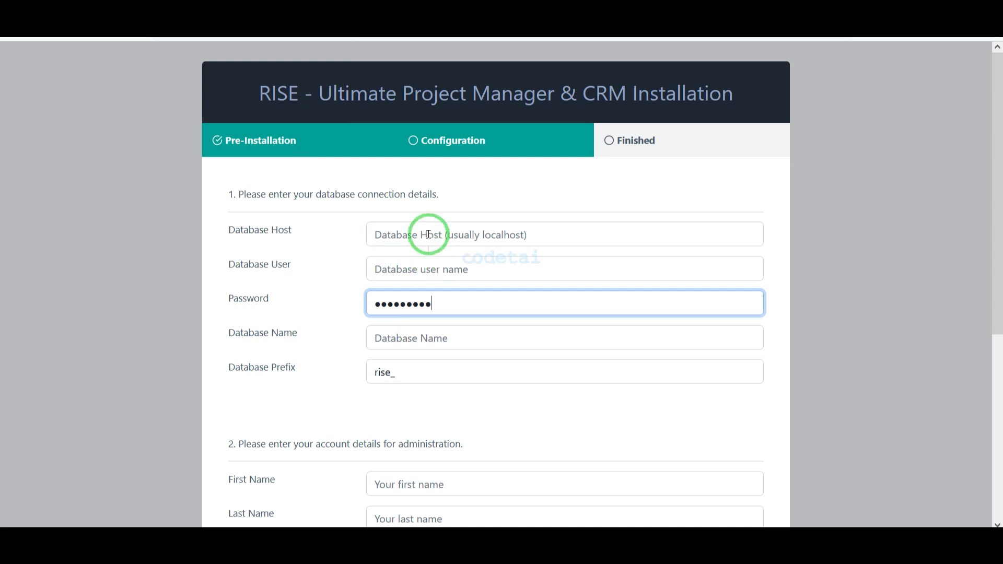
pyautogui.rightClick(432, 338)
pyautogui.click(460, 213)
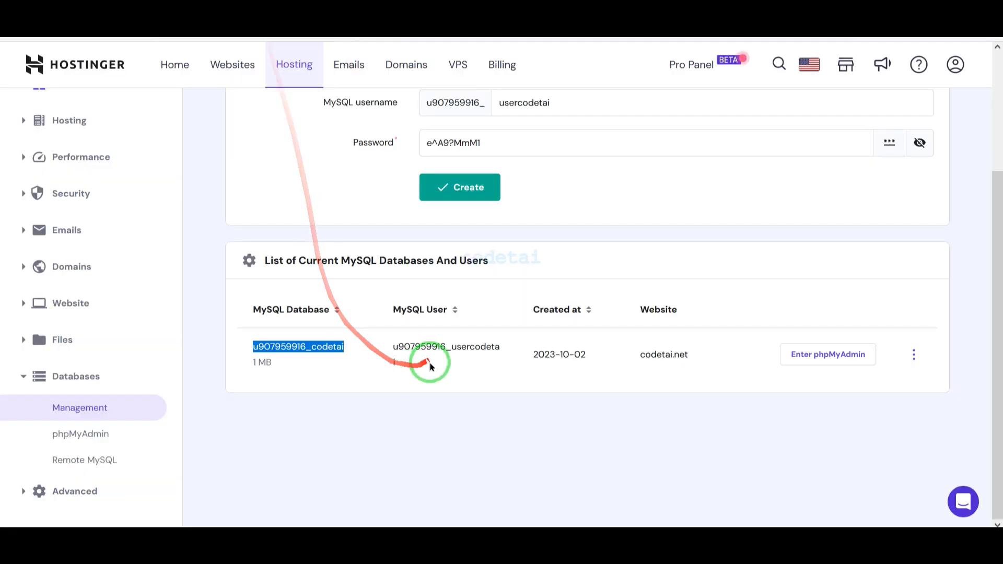
# Step: Copy the MySQL user name into Database User and set Database Host to localhost
pyautogui.moveTo(430, 366); pyautogui.dragTo(393, 347)
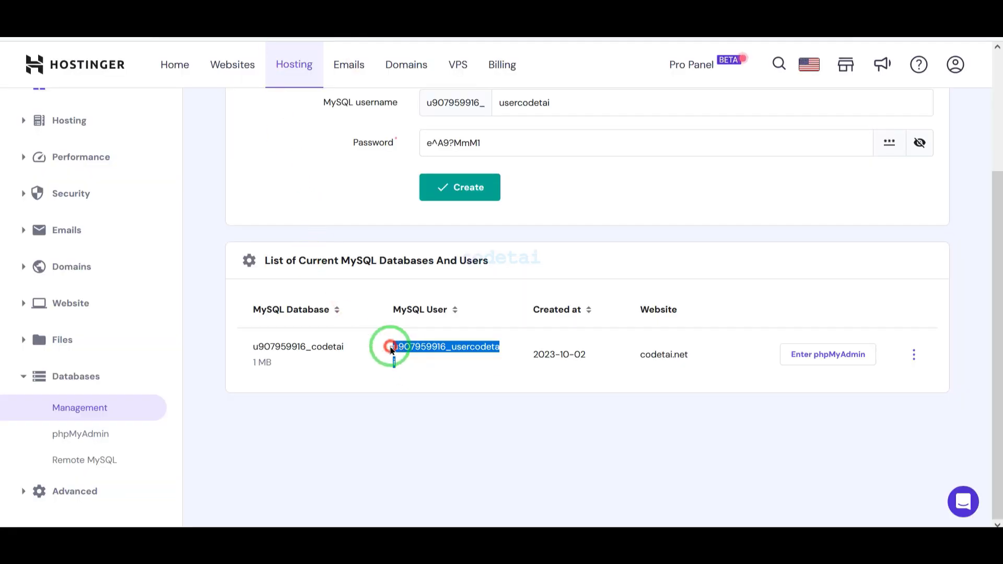
pyautogui.rightClick(400, 347)
pyautogui.click(420, 365)
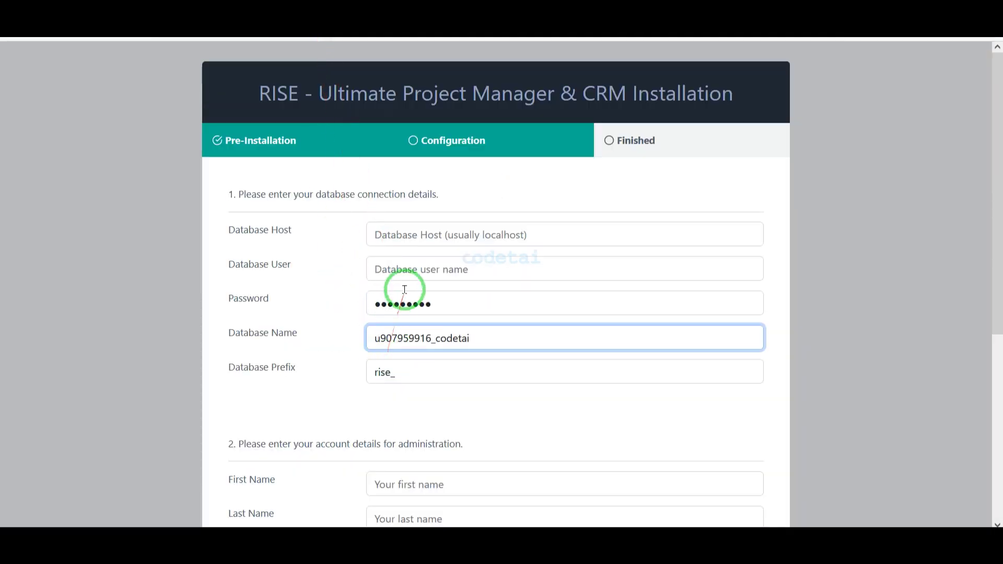
pyautogui.rightClick(406, 269)
pyautogui.click(440, 394)
pyautogui.click(459, 239)
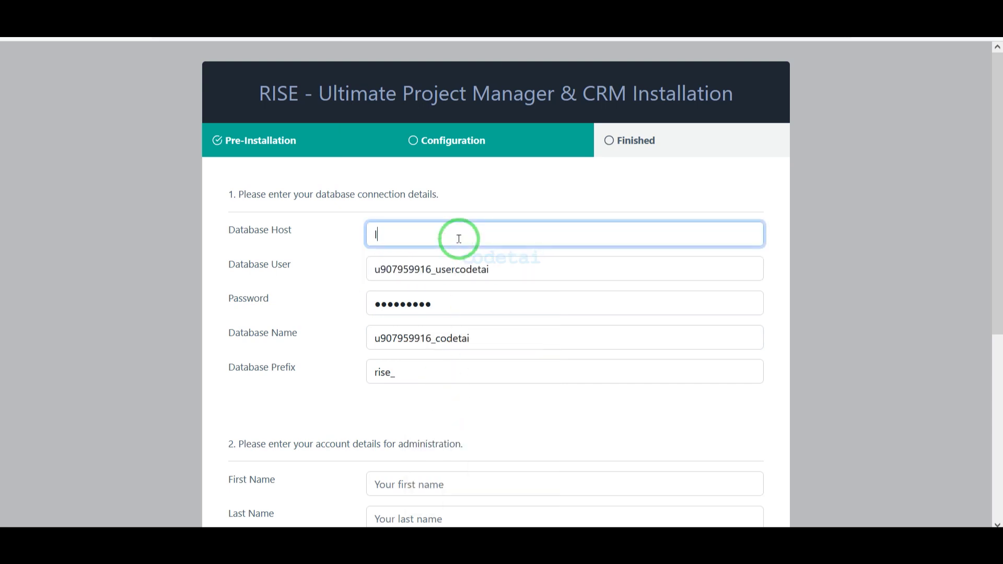
pyautogui.write('localhost')
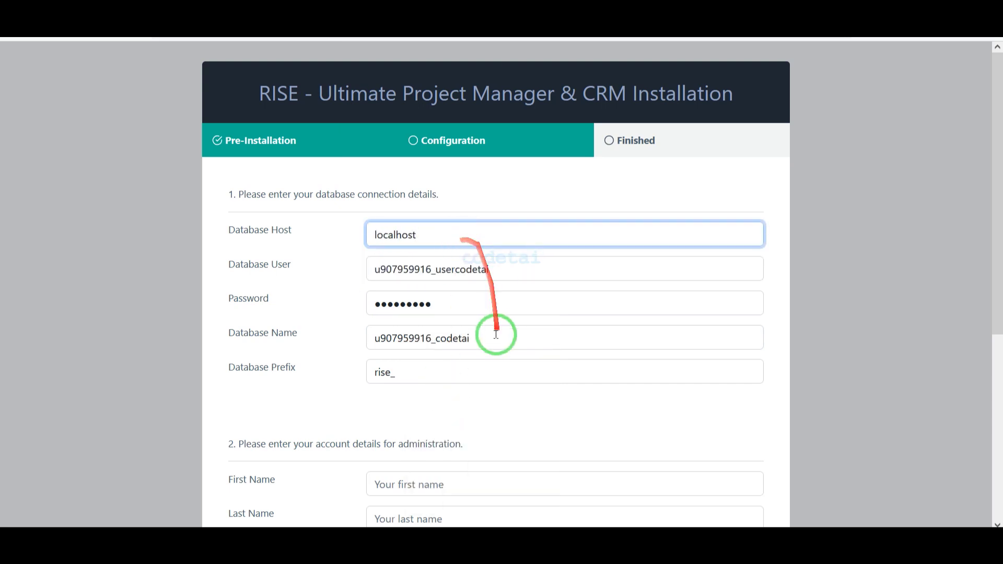
# Step: Fill in the admin first name, last name, e-mail and login password fields
pyautogui.scroll(-5, 497, 436)
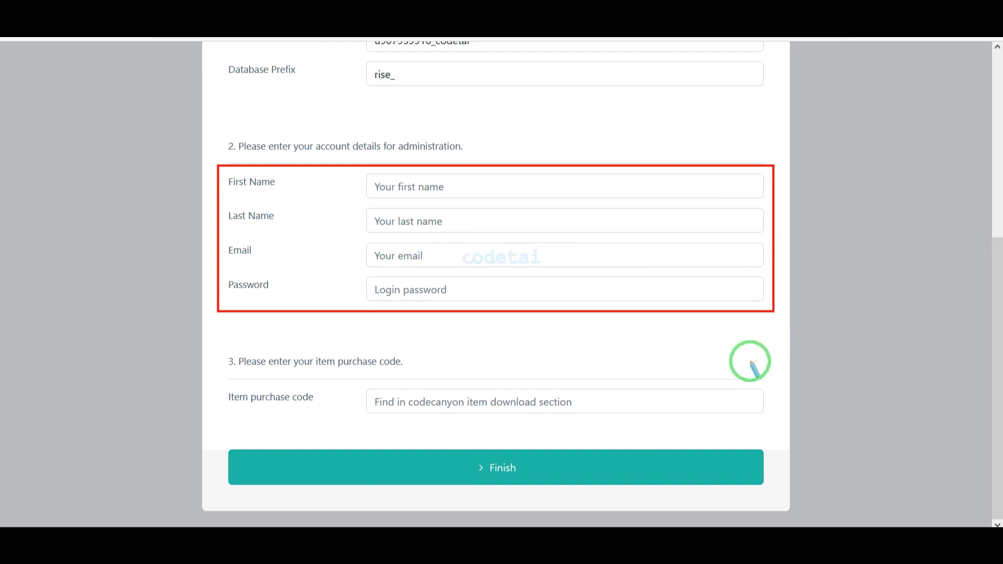
pyautogui.click(467, 179)
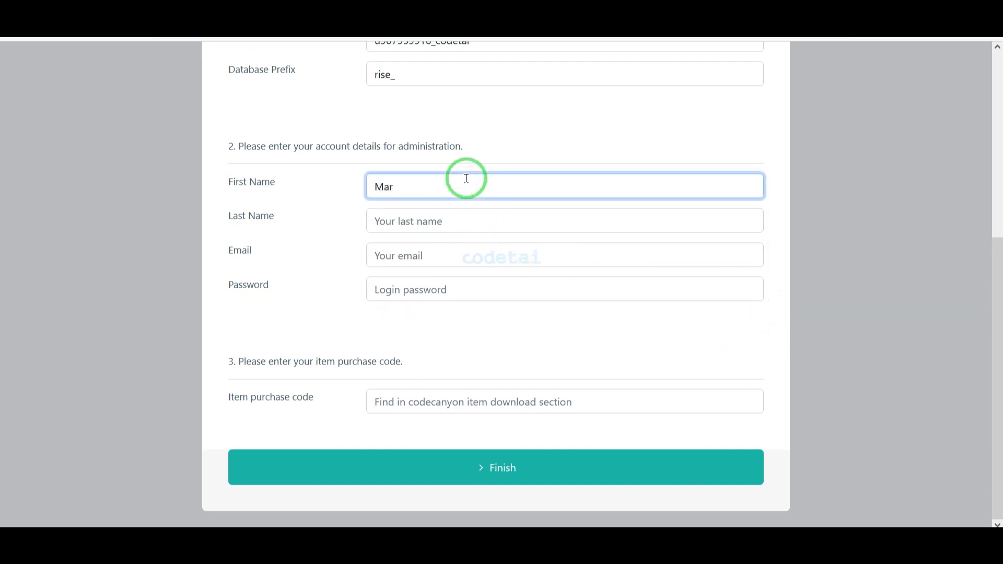
pyautogui.click(450, 220)
pyautogui.write('Smith')
pyautogui.click(459, 250)
pyautogui.write('the')
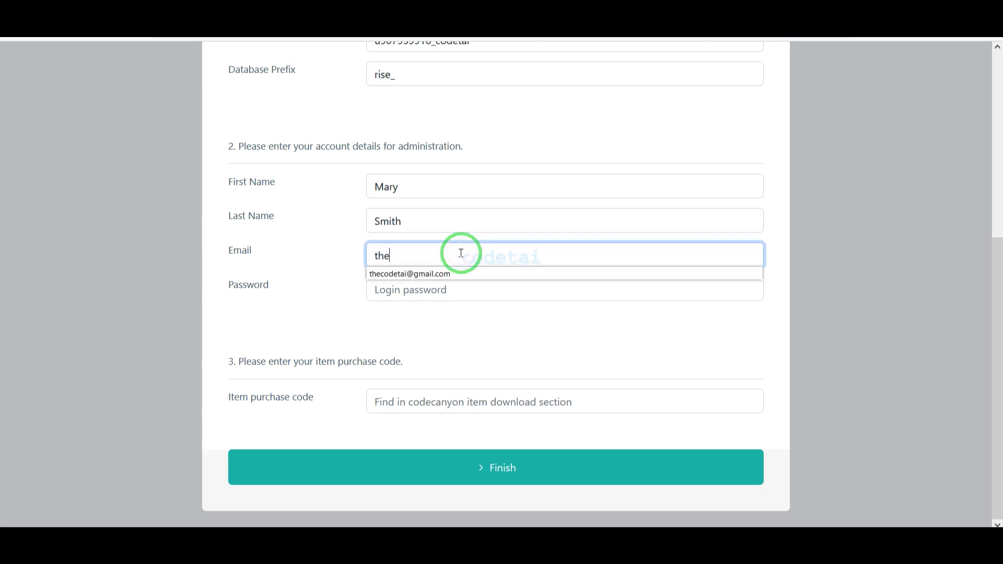
pyautogui.click(453, 271)
pyautogui.click(446, 288)
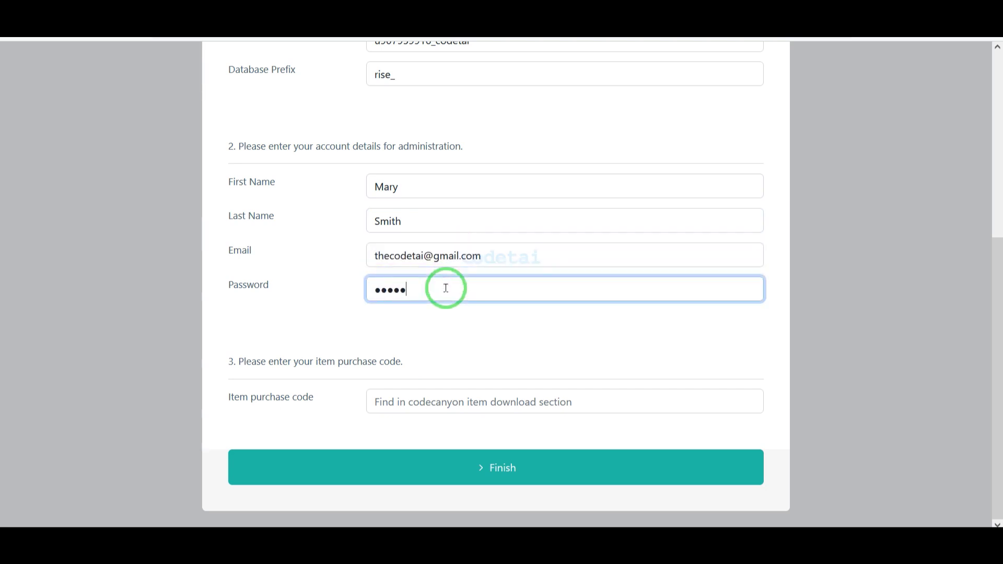
# Step: Copy the item purchase code from the licence certificate into the purchase code field
pyautogui.moveTo(225, 386); pyautogui.dragTo(775, 418)
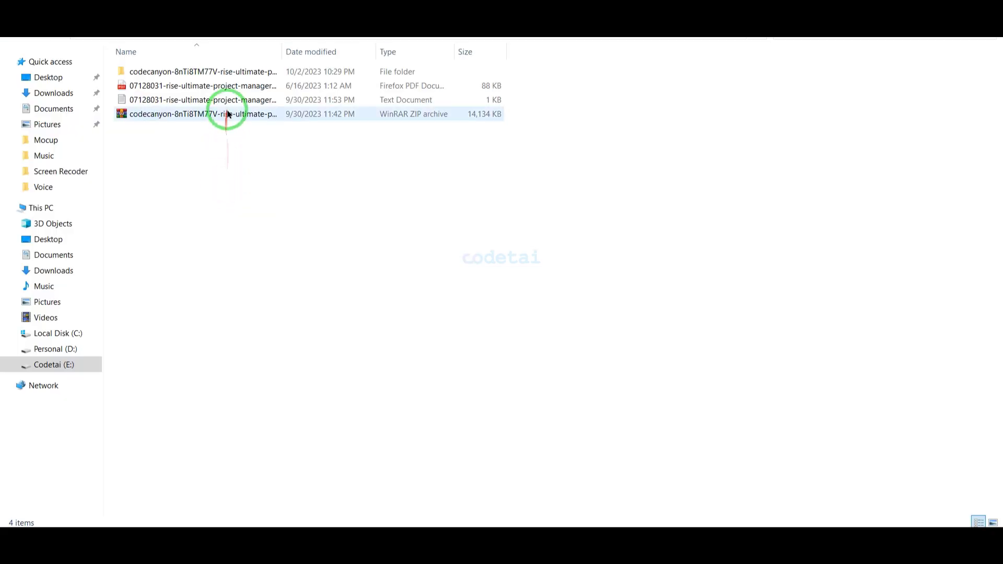
pyautogui.doubleClick(228, 101)
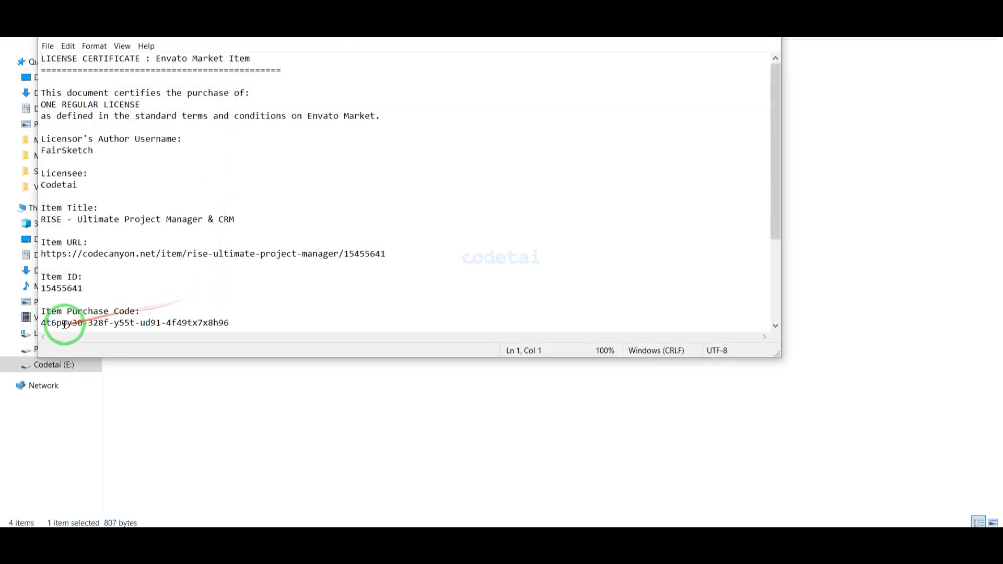
pyautogui.moveTo(209, 323); pyautogui.dragTo(43, 323)
pyautogui.rightClick(53, 318)
pyautogui.click(89, 351)
pyautogui.click(768, 29)
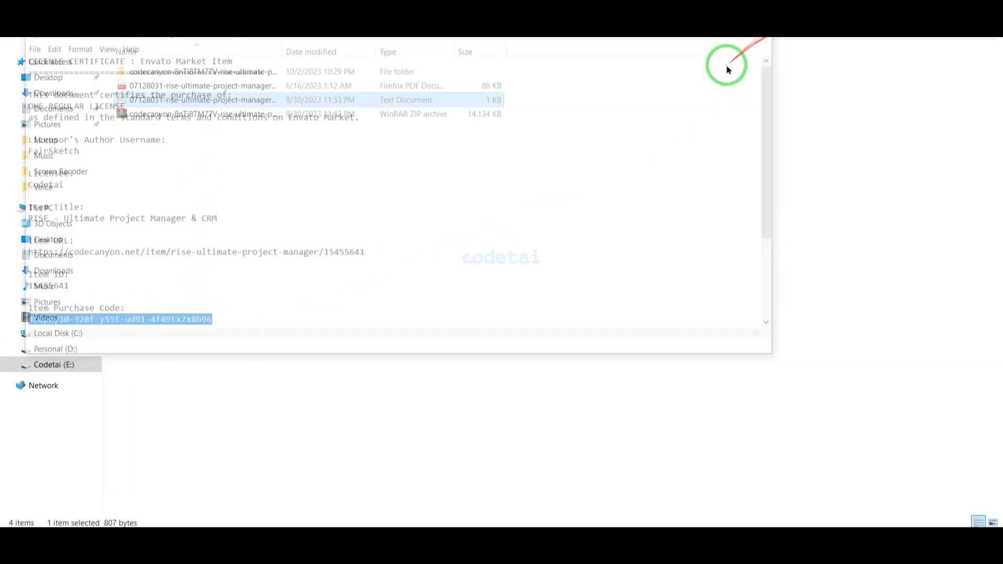
pyautogui.click(276, 527)
pyautogui.rightClick(424, 393)
pyautogui.click(460, 269)
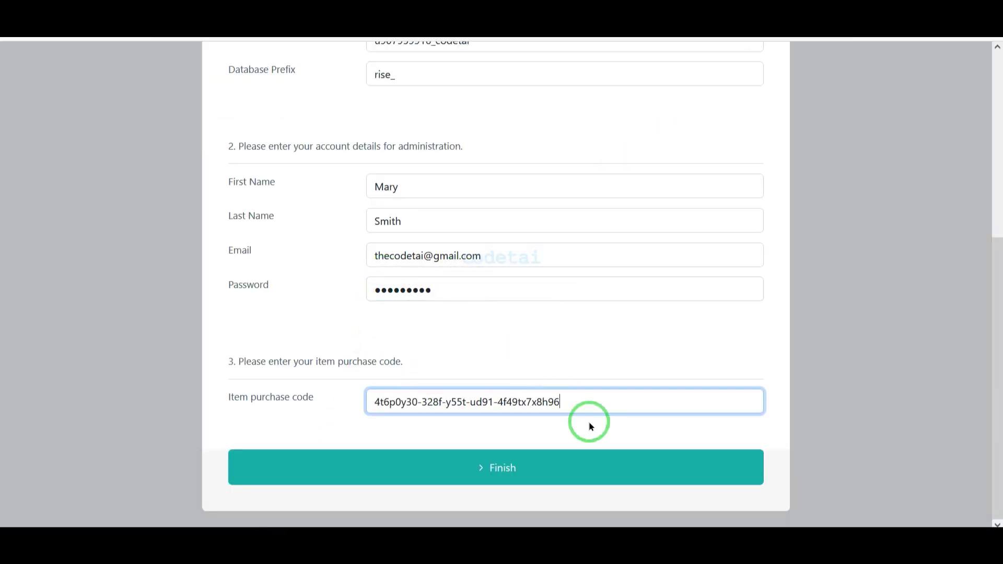
# Step: Finish the RISE installation, then delete the install folder from public_html in File Browser
pyautogui.click(492, 473)
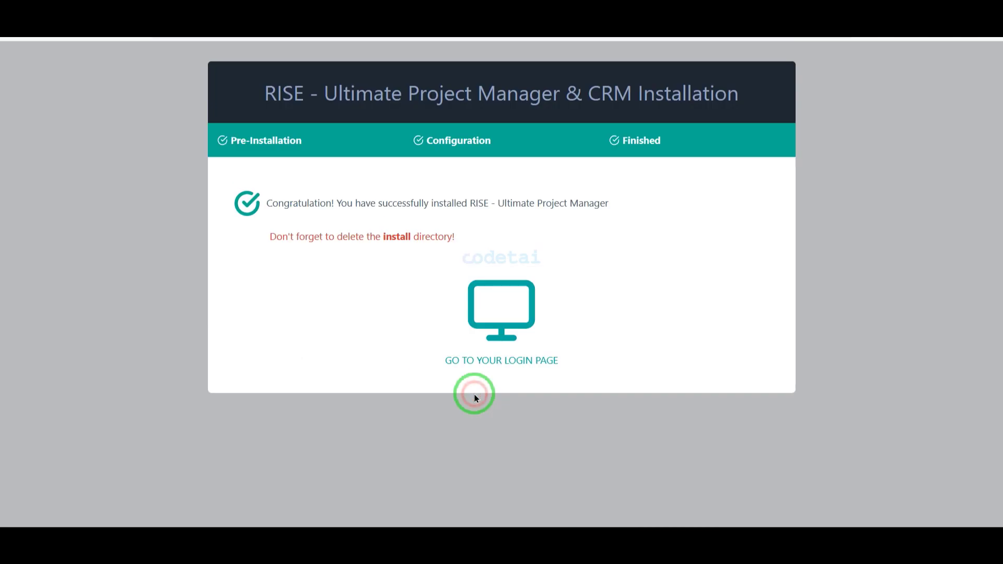
pyautogui.click(32, 2)
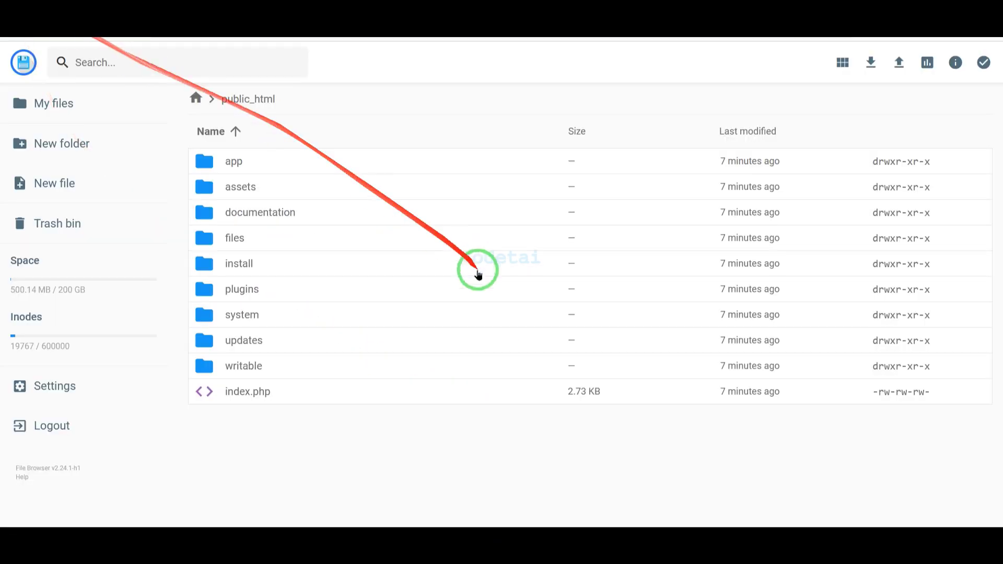
pyautogui.click(330, 267)
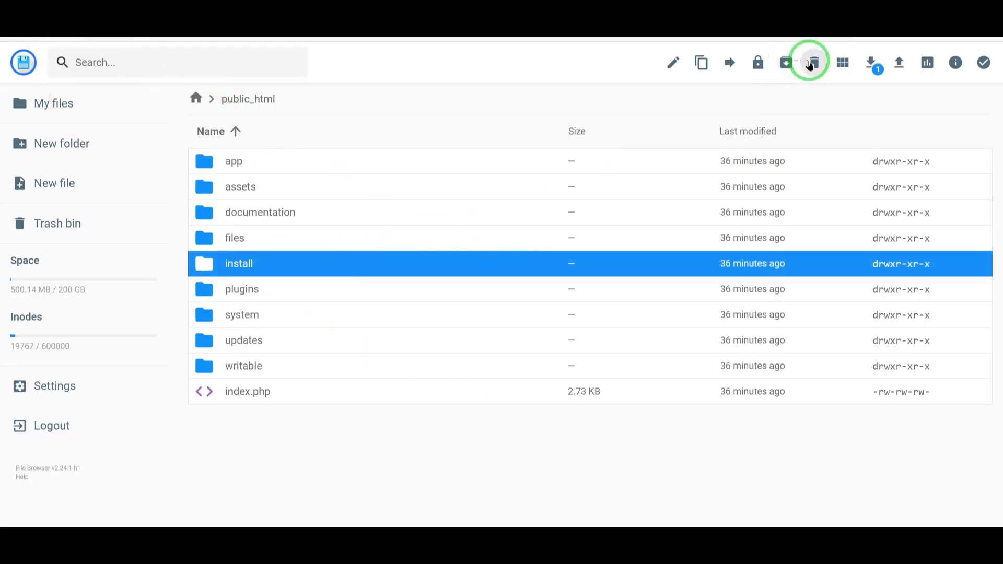
pyautogui.click(815, 63)
pyautogui.click(584, 324)
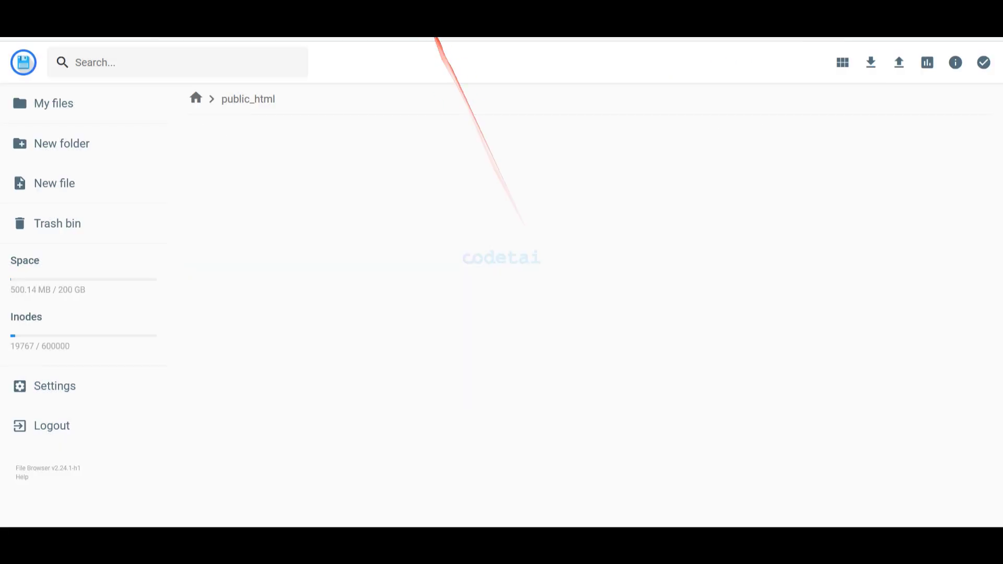
pyautogui.click(424, 21)
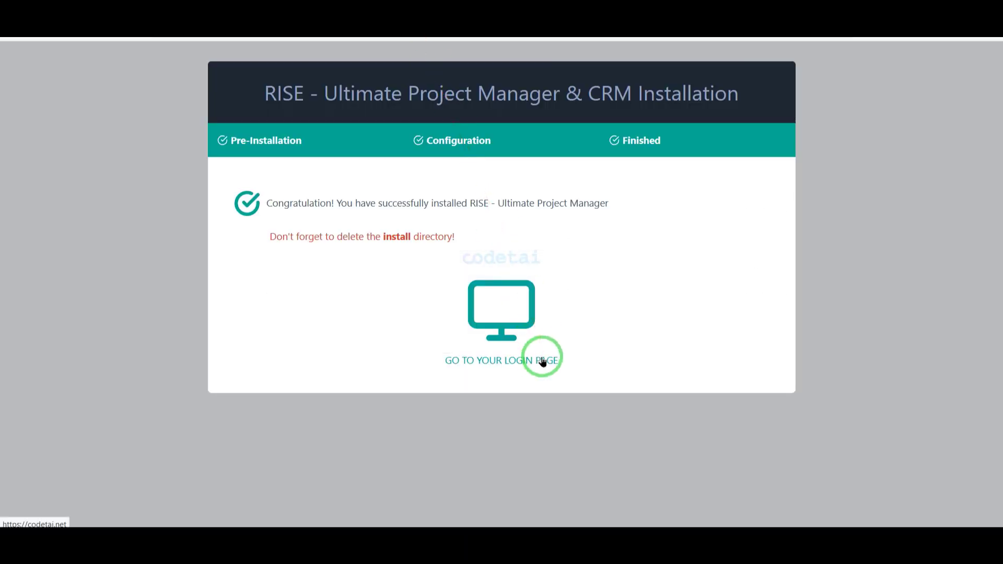
# Step: Sign in to RISE CRM as the administrator using the saved admin email
pyautogui.click(541, 374)
pyautogui.click(437, 176)
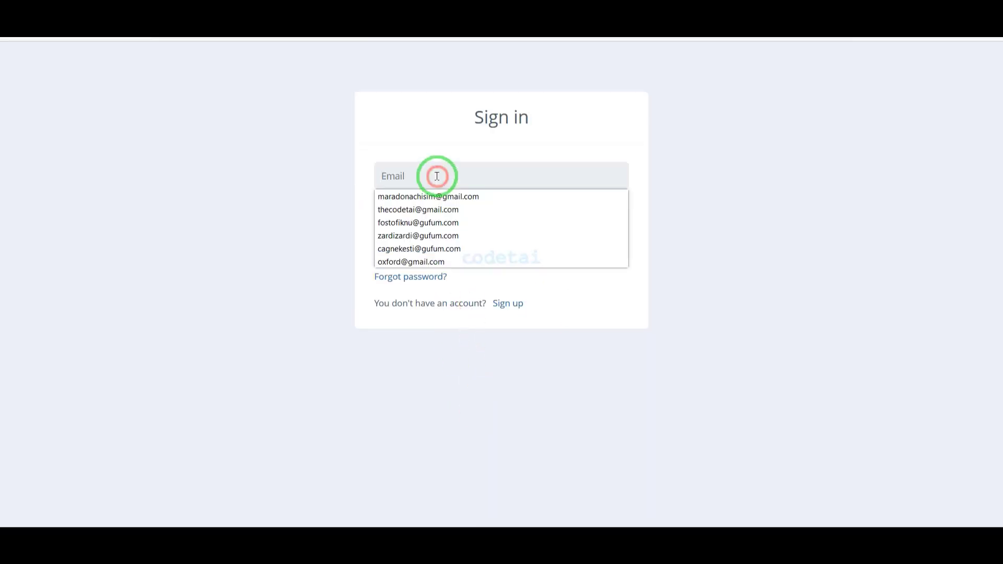
pyautogui.click(453, 210)
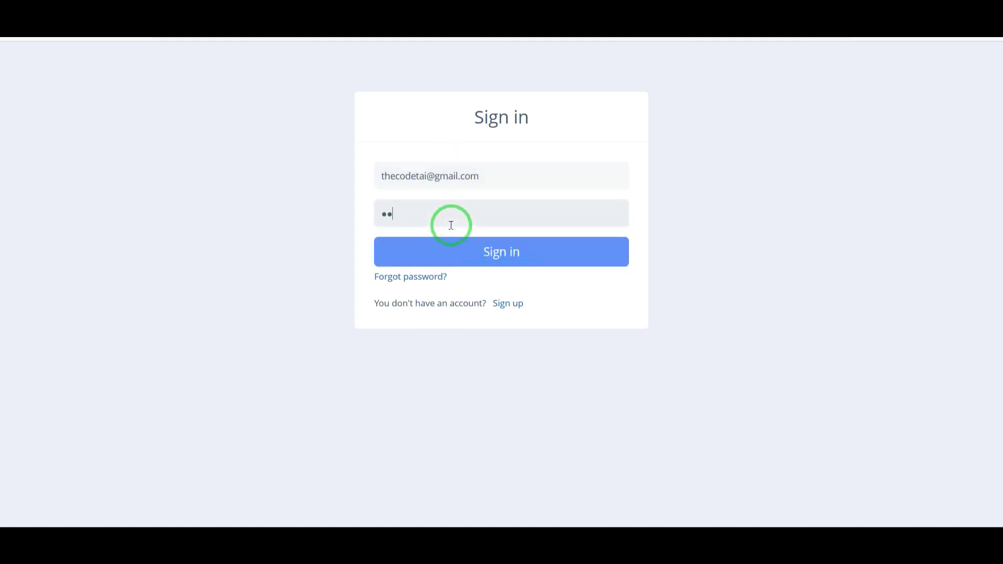
pyautogui.click(501, 252)
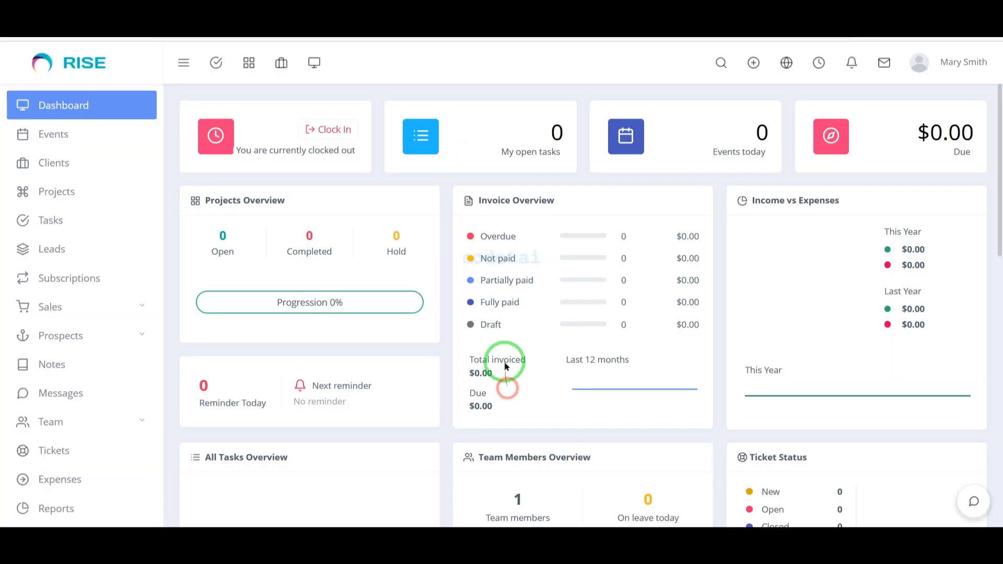
pyautogui.scroll(-10, 470, 376)
pyautogui.scroll(10, 657, 416)
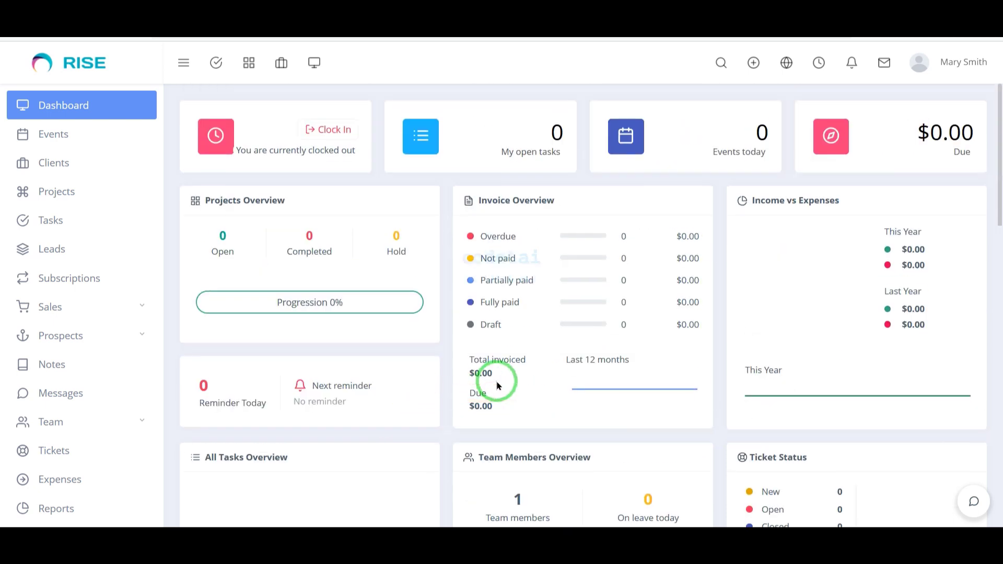
# Step: Outline the settings sidebar with an annotation box, then clear it
pyautogui.moveTo(3, 82)
pyautogui.mouseDown()
pyautogui.moveTo(81, 248)
pyautogui.moveTo(167, 520)
pyautogui.mouseUp()
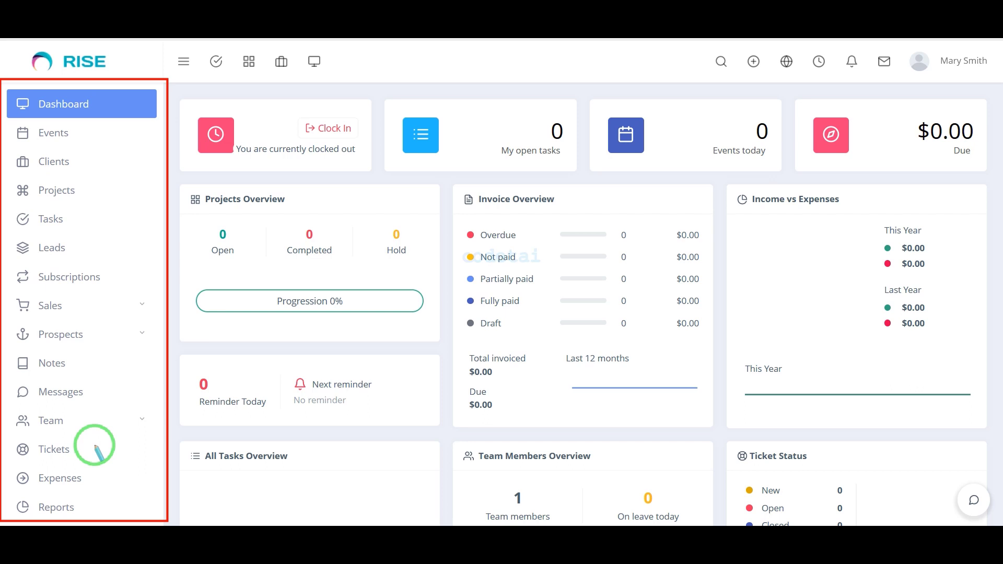
pyautogui.press('Escape')
pyautogui.scroll(-2, 117, 416)
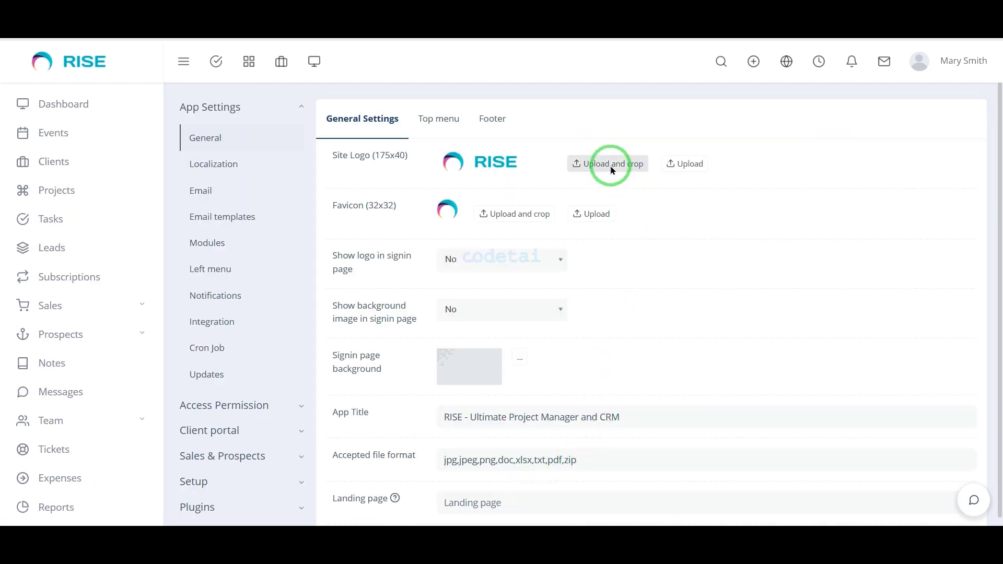
# Step: Upload and crop the codetai site logo and favicon, then save the settings
pyautogui.click(611, 217)
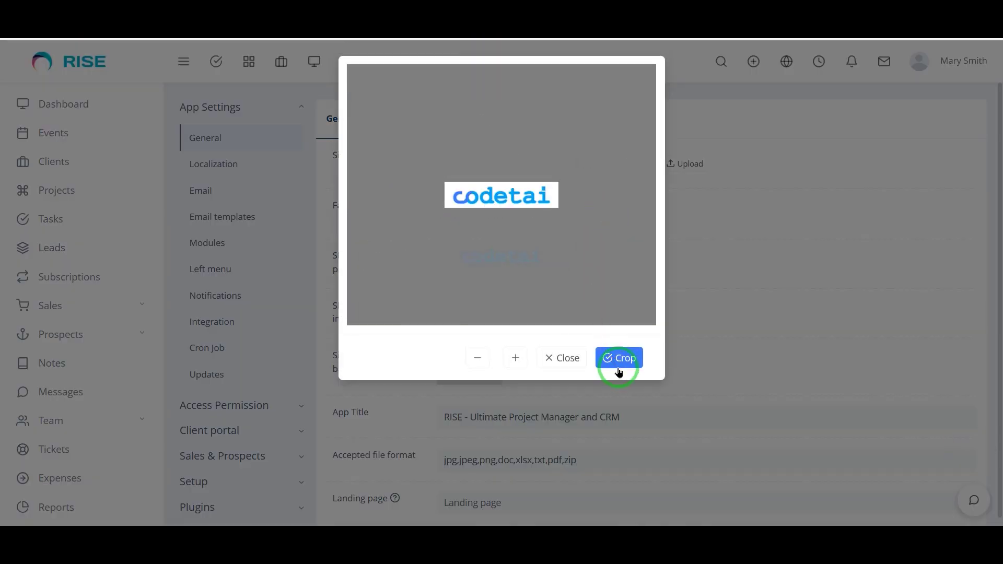
pyautogui.click(618, 360)
pyautogui.click(520, 210)
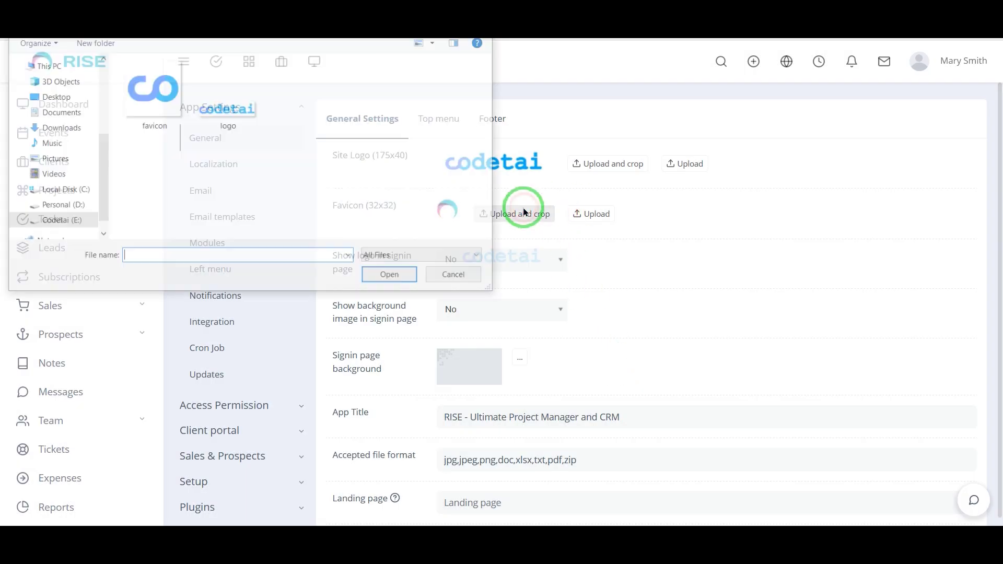
pyautogui.click(150, 107)
pyautogui.doubleClick(150, 107)
pyautogui.scroll(-10, 504, 225)
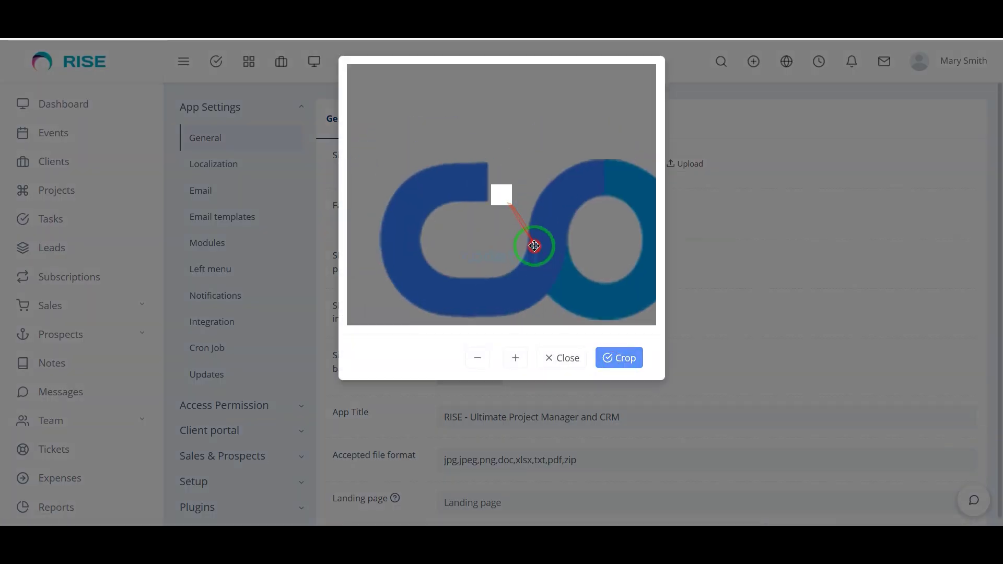
pyautogui.click(632, 368)
pyautogui.scroll(-10, 654, 381)
pyautogui.click(347, 481)
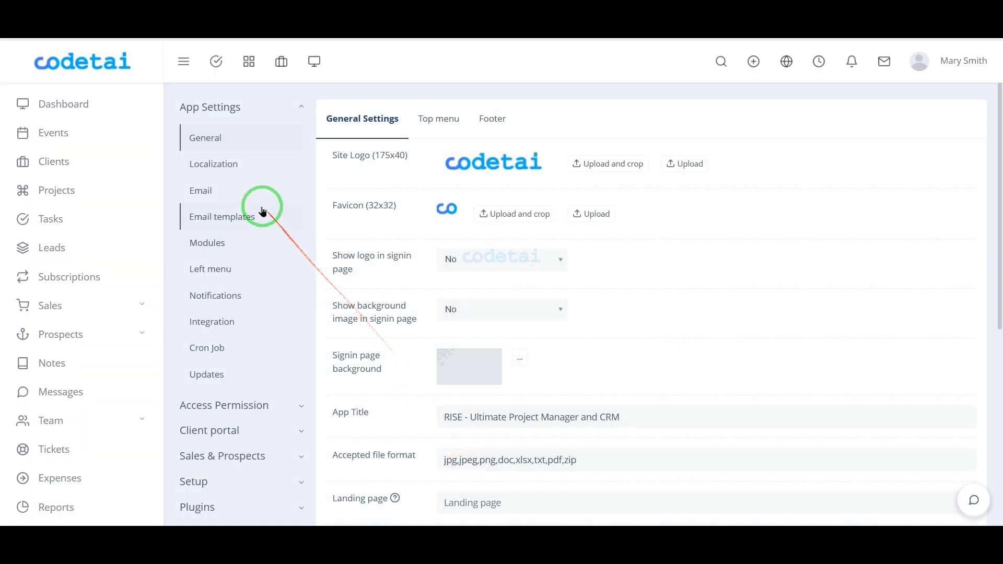
# Step: Set the RISE email protocol to SMTP in the Email settings
pyautogui.click(253, 196)
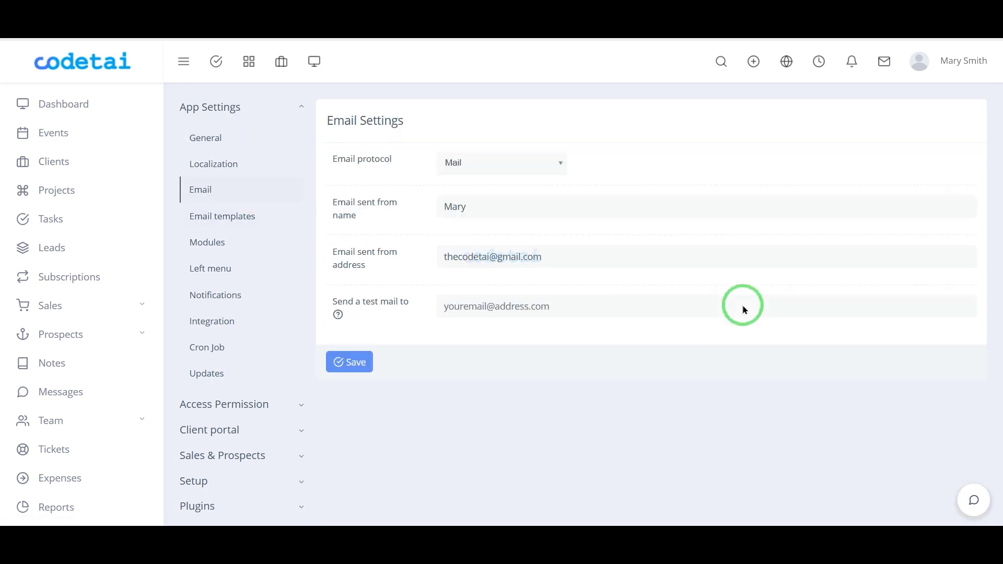
pyautogui.click(505, 166)
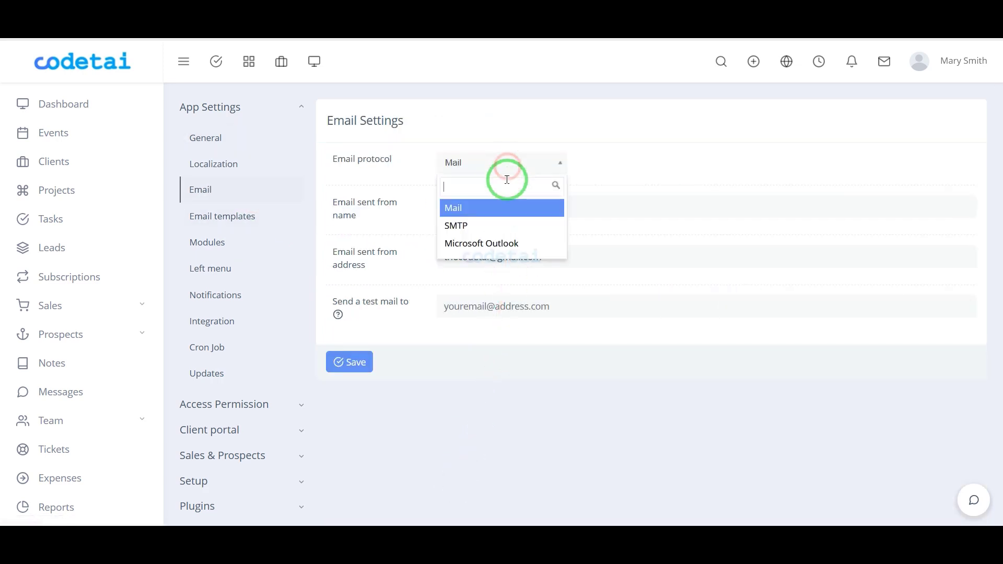
pyautogui.click(498, 235)
pyautogui.scroll(-1, 628, 329)
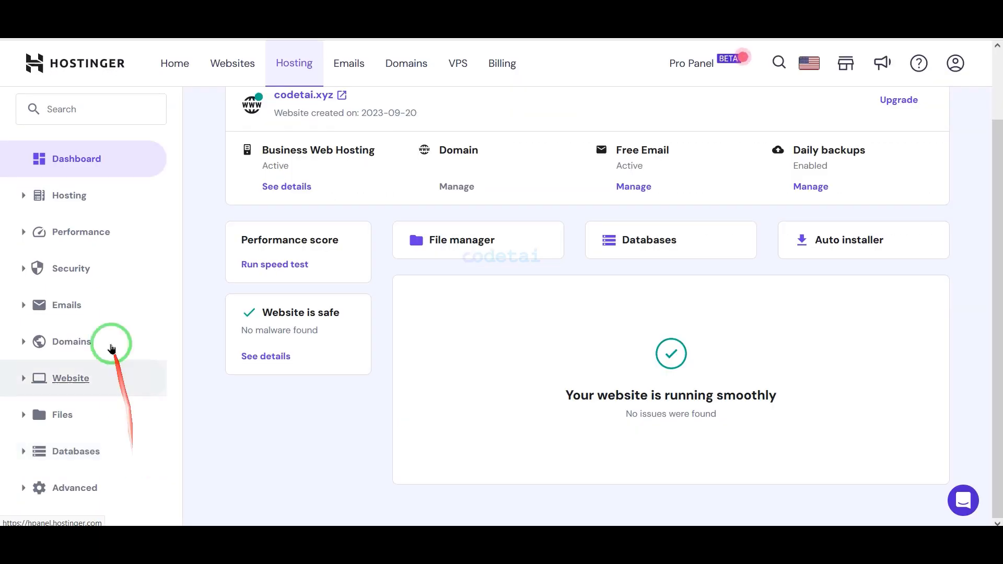
pyautogui.click(89, 306)
# Step: Create a new admin mailbox on codetai.net with an auto-generated password and a recovery email
pyautogui.click(128, 336)
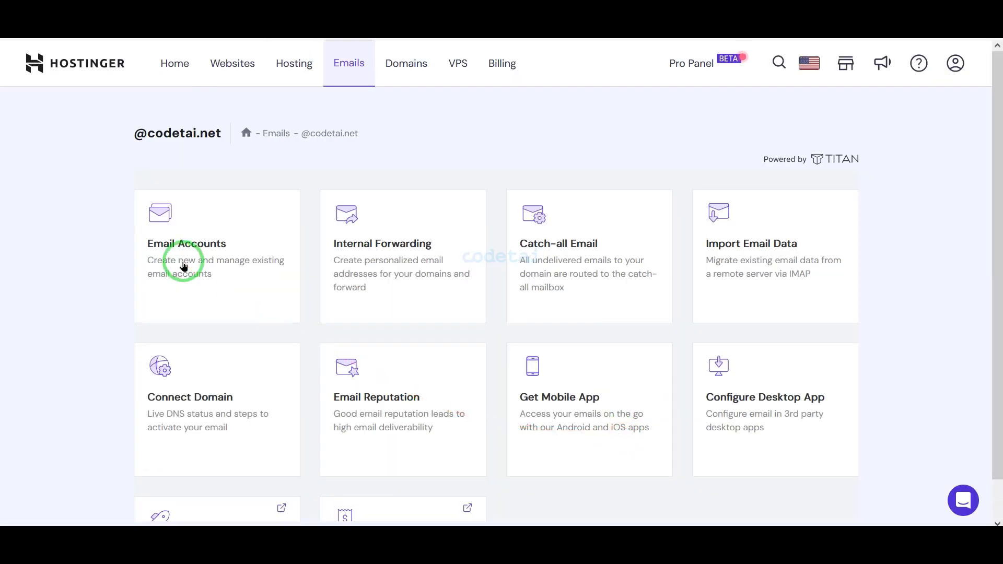
pyautogui.click(184, 264)
pyautogui.click(496, 455)
pyautogui.click(197, 296)
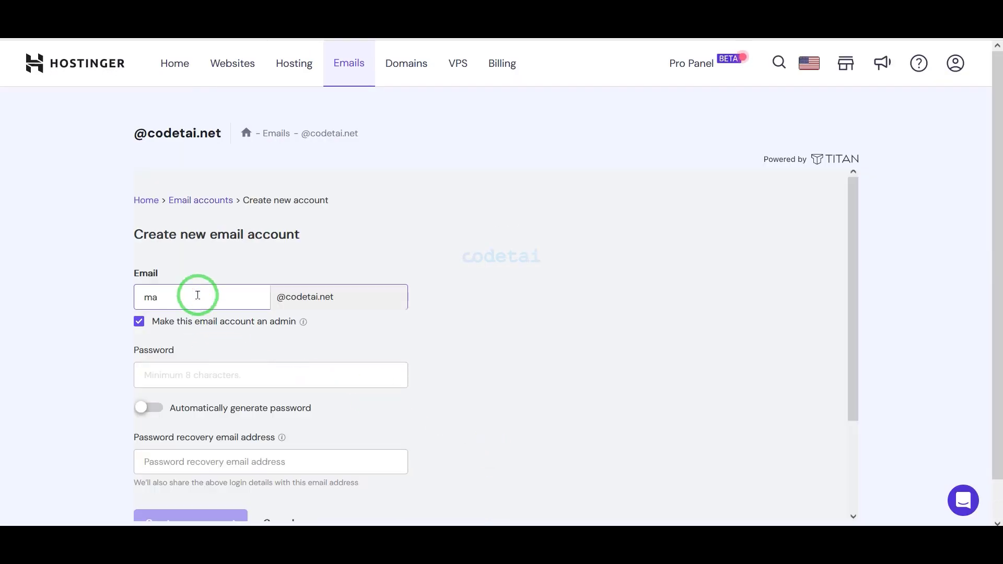
pyautogui.scroll(-3, 186, 241)
pyautogui.click(150, 293)
pyautogui.click(205, 347)
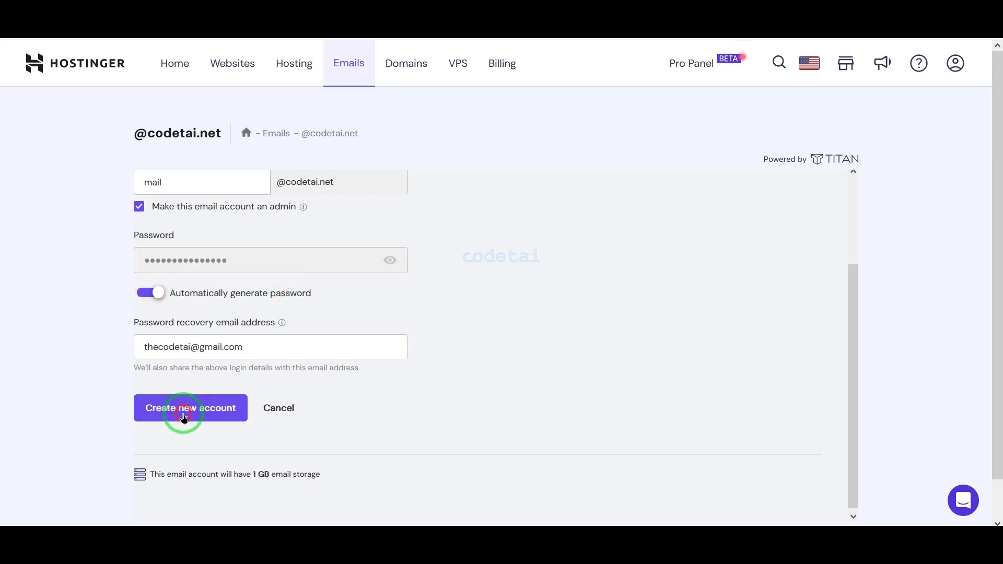
pyautogui.click(184, 416)
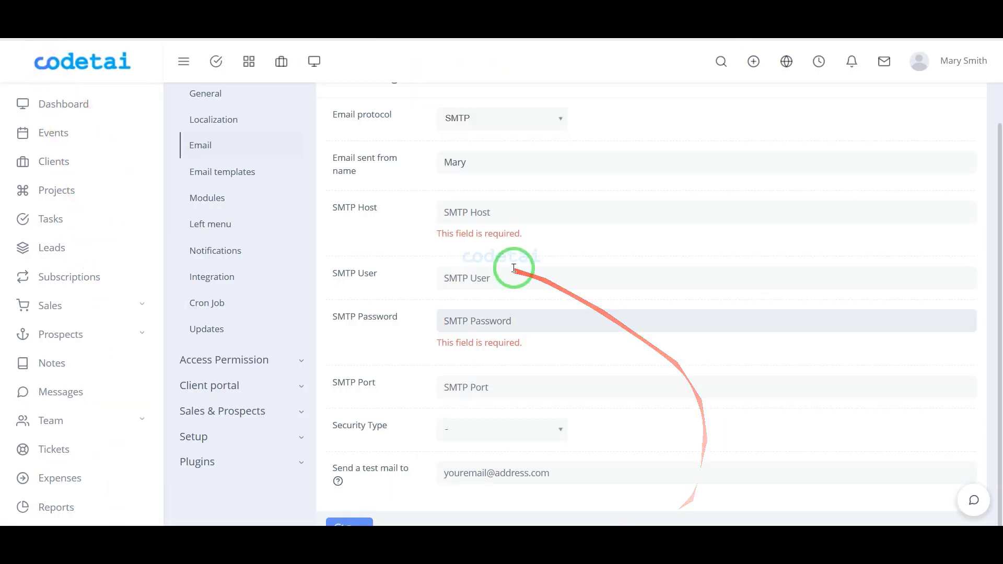
# Step: Paste the new mailbox address and generated password into RISE's SMTP User and Password fields
pyautogui.rightClick(510, 281)
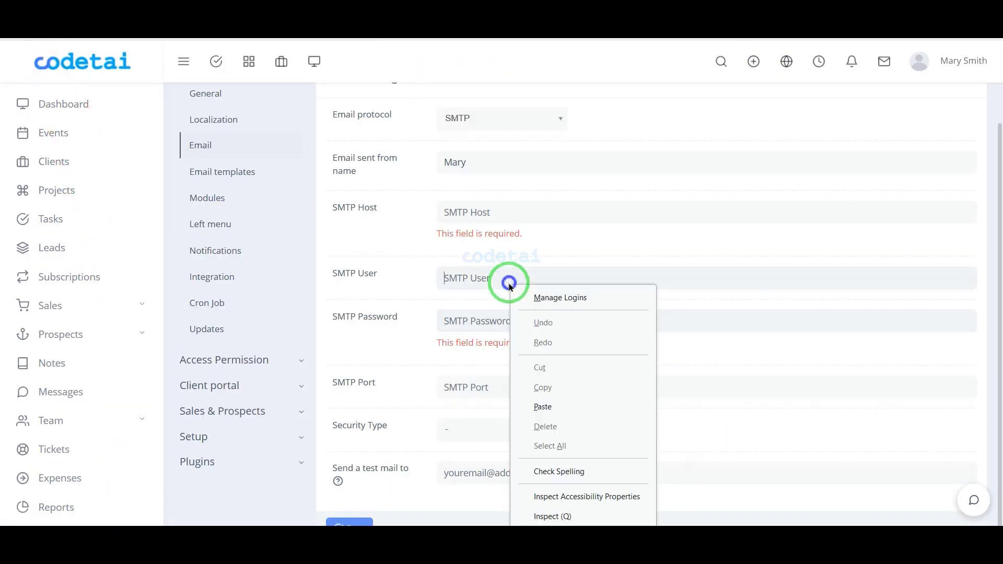
pyautogui.click(542, 406)
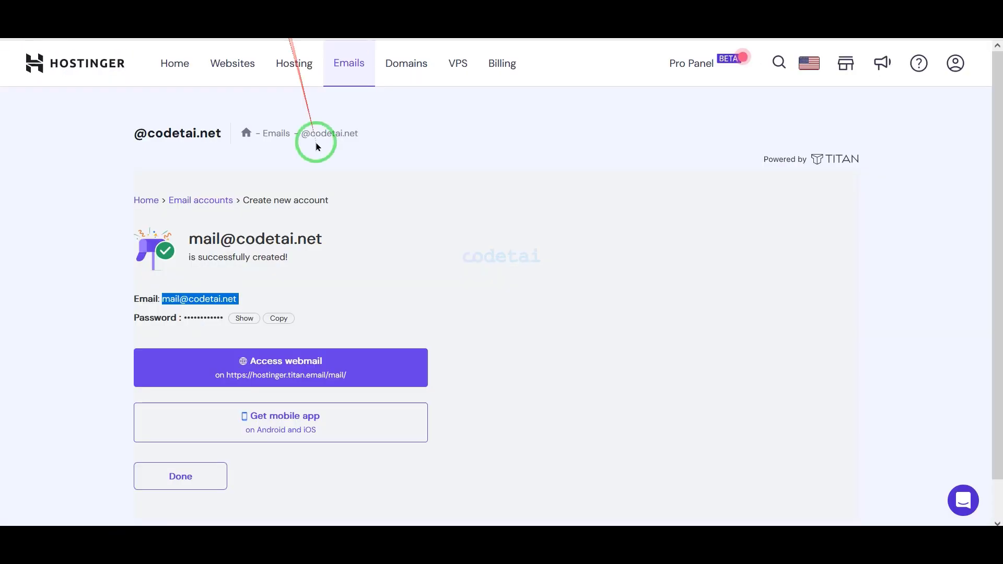
pyautogui.click(280, 318)
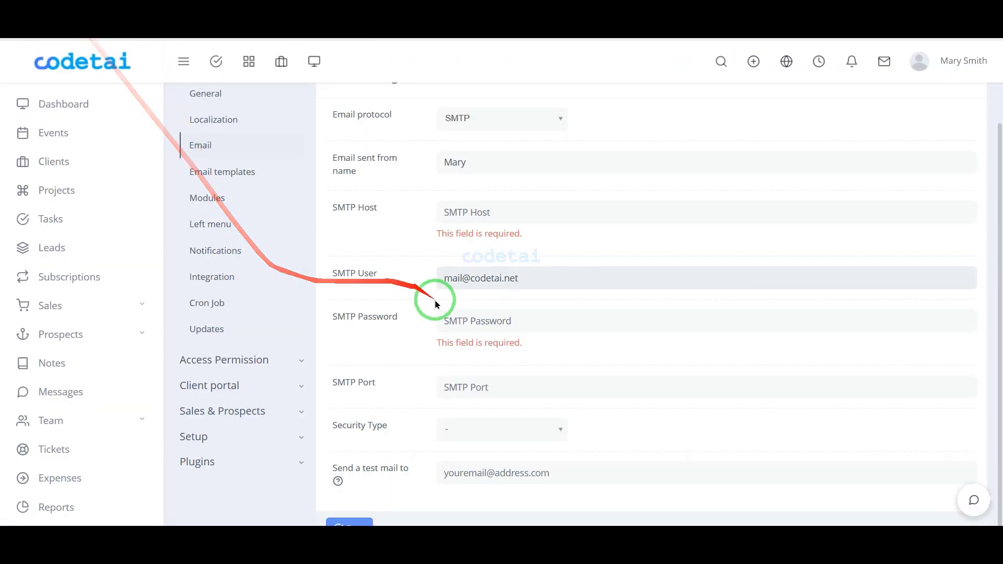
pyautogui.rightClick(466, 316)
pyautogui.click(488, 204)
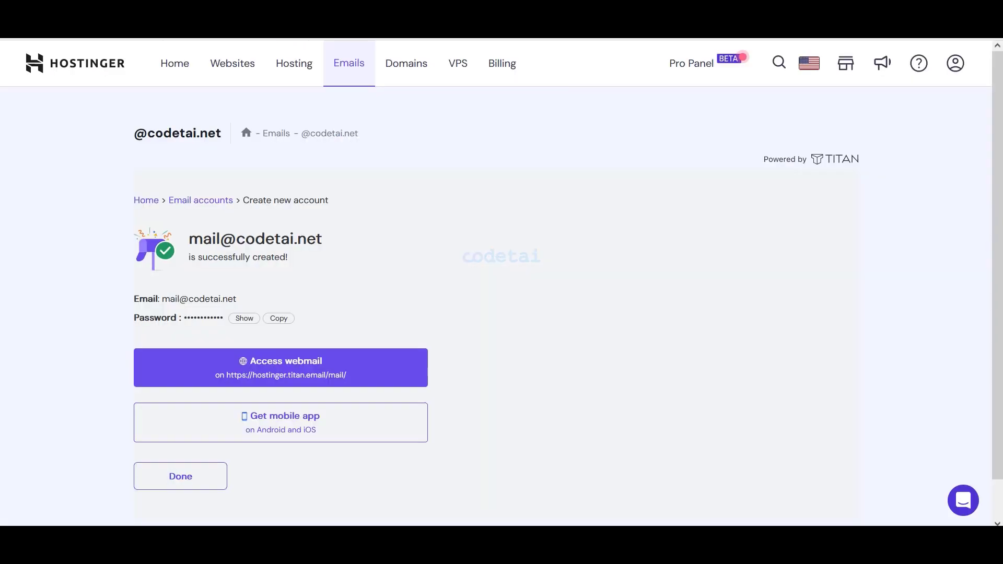
pyautogui.click(207, 466)
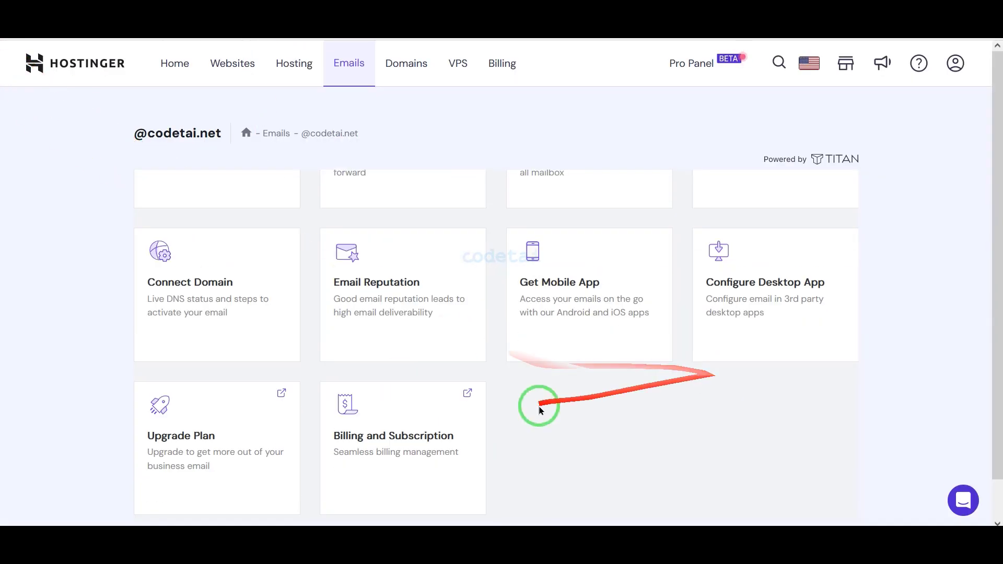
# Step: Set SMTP Host to smtp.titan.email, security type to TLS, and SMTP Port to 587
pyautogui.click(730, 282)
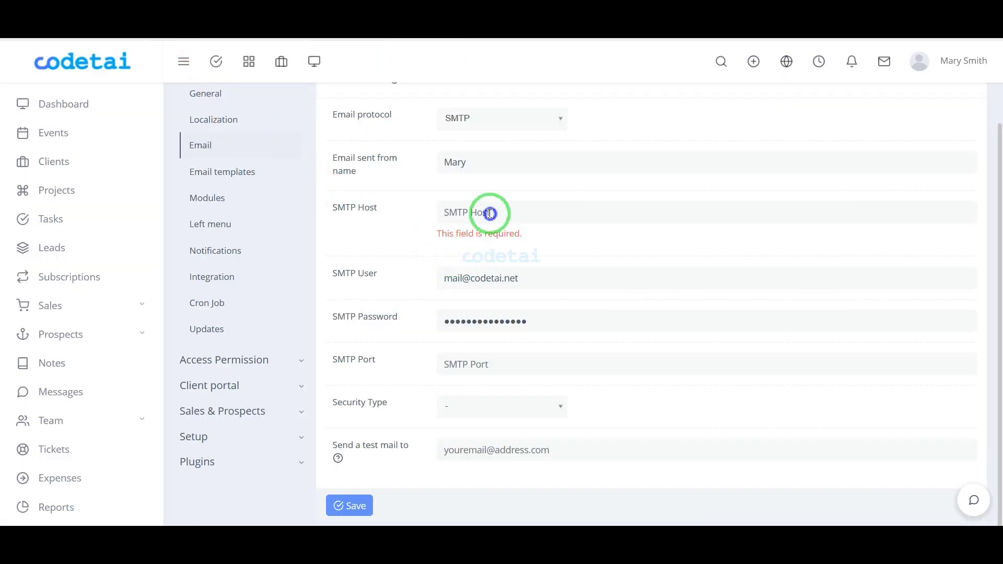
pyautogui.click(490, 214)
pyautogui.hotkey('ctrl', 'v')
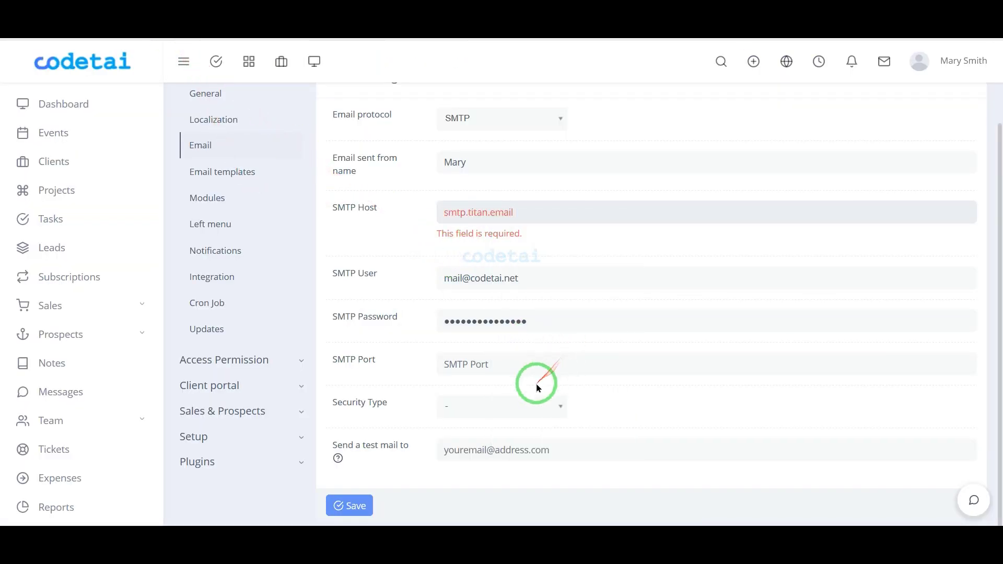
pyautogui.click(454, 414)
pyautogui.click(482, 448)
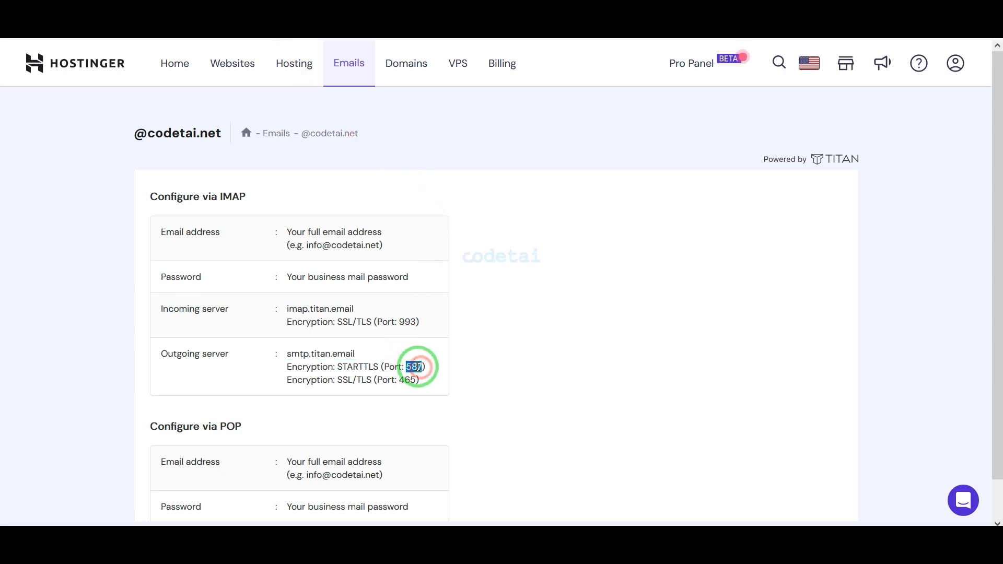
pyautogui.rightClick(416, 367)
pyautogui.click(434, 381)
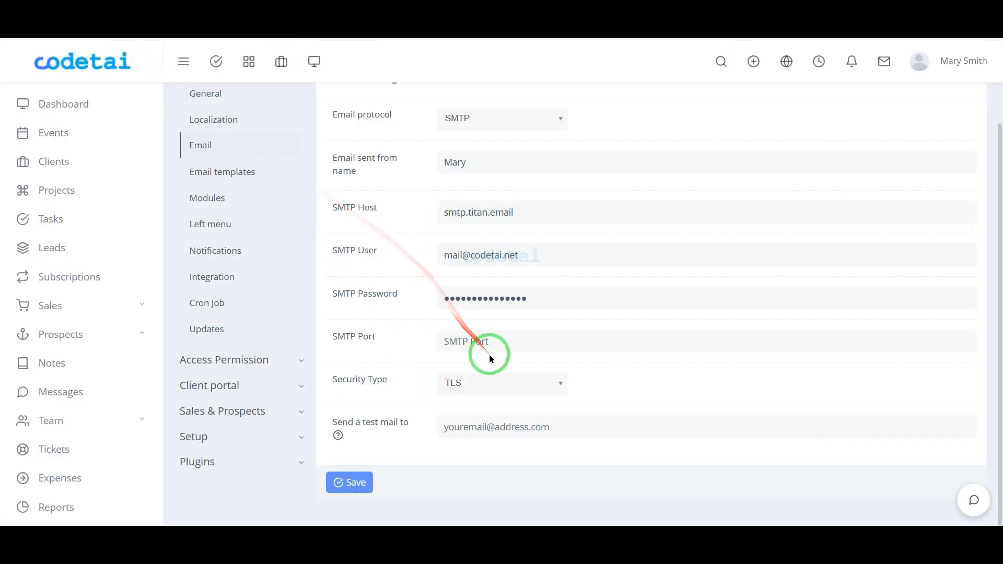
pyautogui.rightClick(484, 343)
pyautogui.click(511, 213)
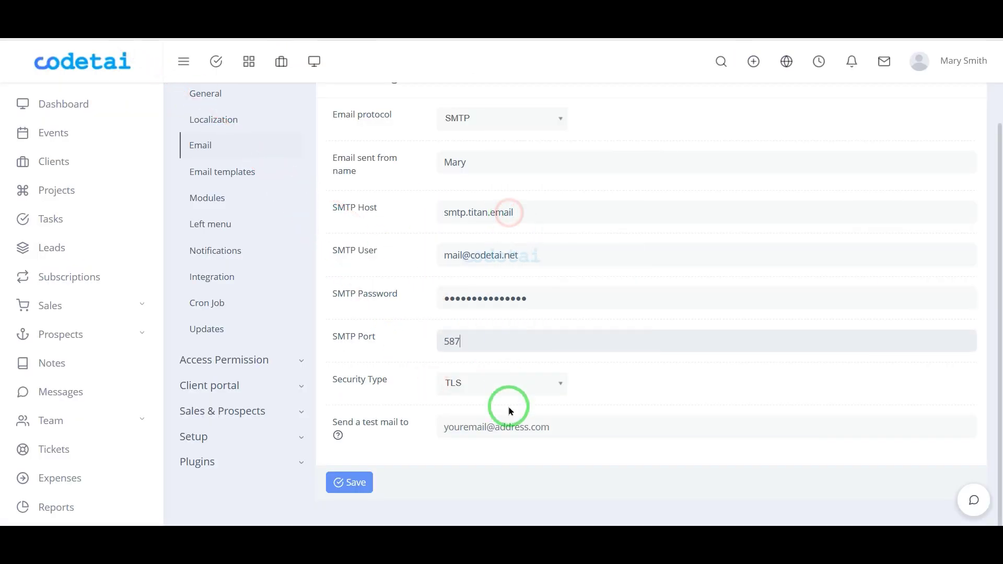
# Step: Set the sender name to Codetai and a test address, save, and dismiss the failed-test notice
pyautogui.click(606, 428)
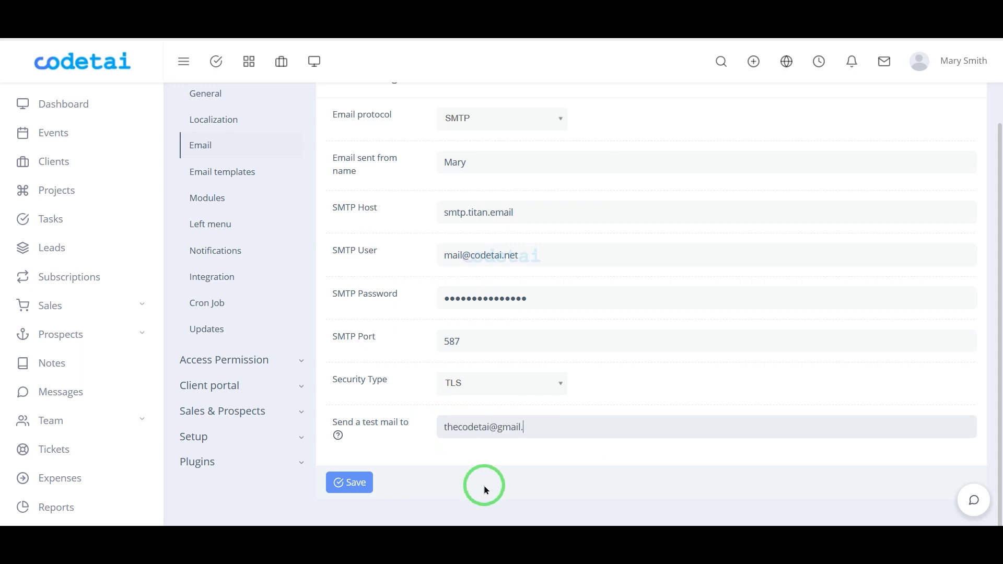
pyautogui.click(558, 166)
pyautogui.press('BackSpace')
pyautogui.press('BackSpace')
pyautogui.press('BackSpace')
pyautogui.press('BackSpace')
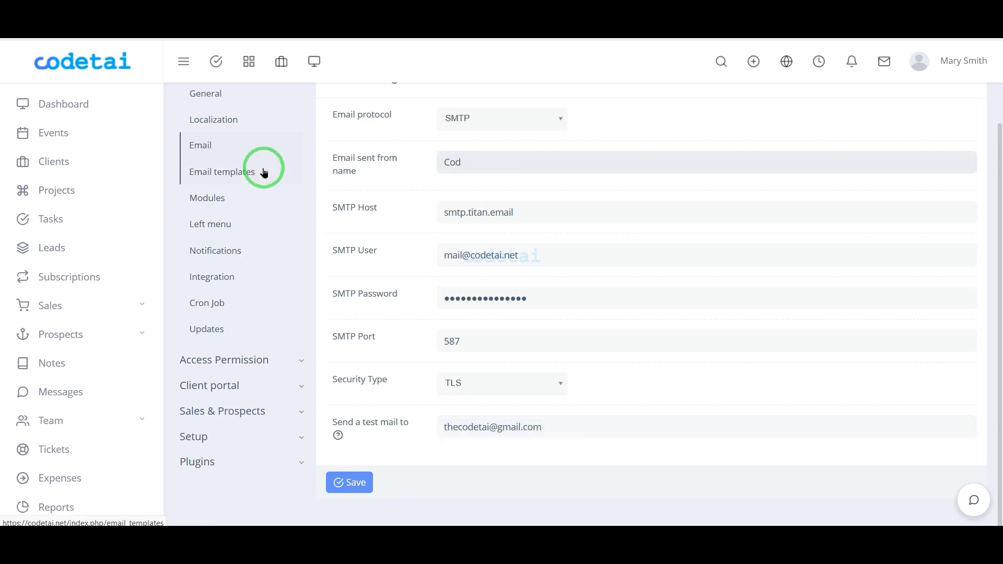
pyautogui.click(356, 483)
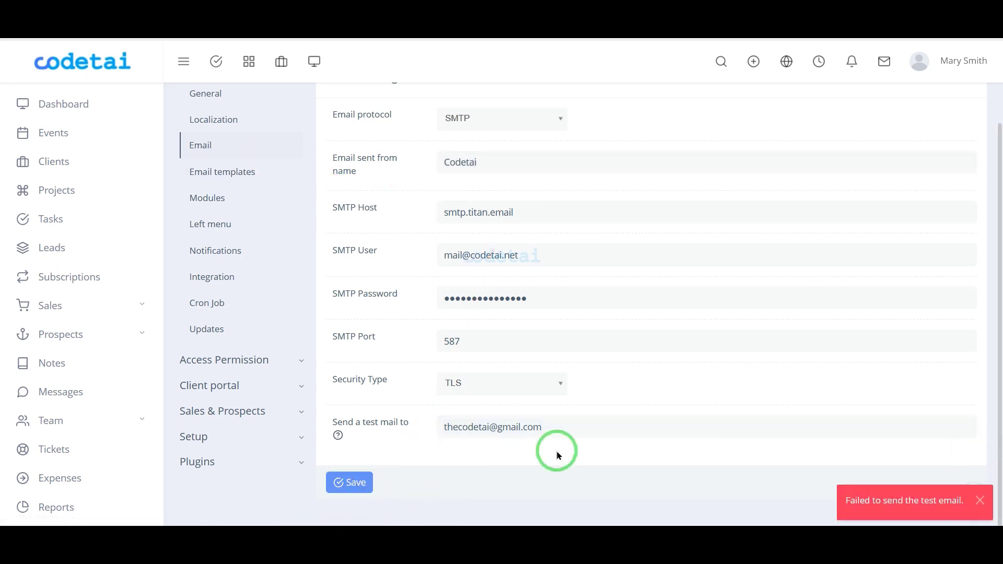
pyautogui.click(441, 493)
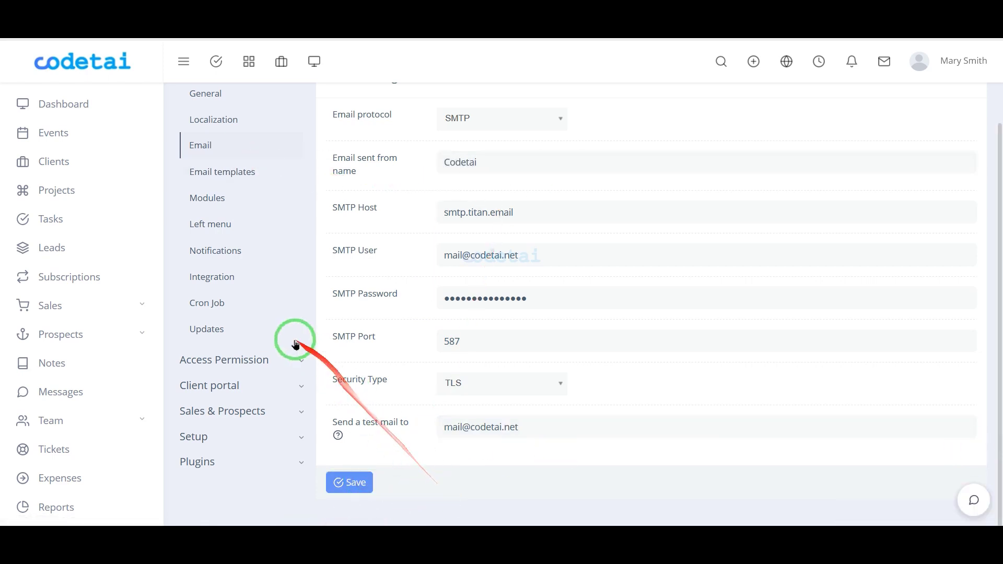
# Step: Copy RISE's wget cron command and paste it into a new Custom cron job in hPanel
pyautogui.click(207, 304)
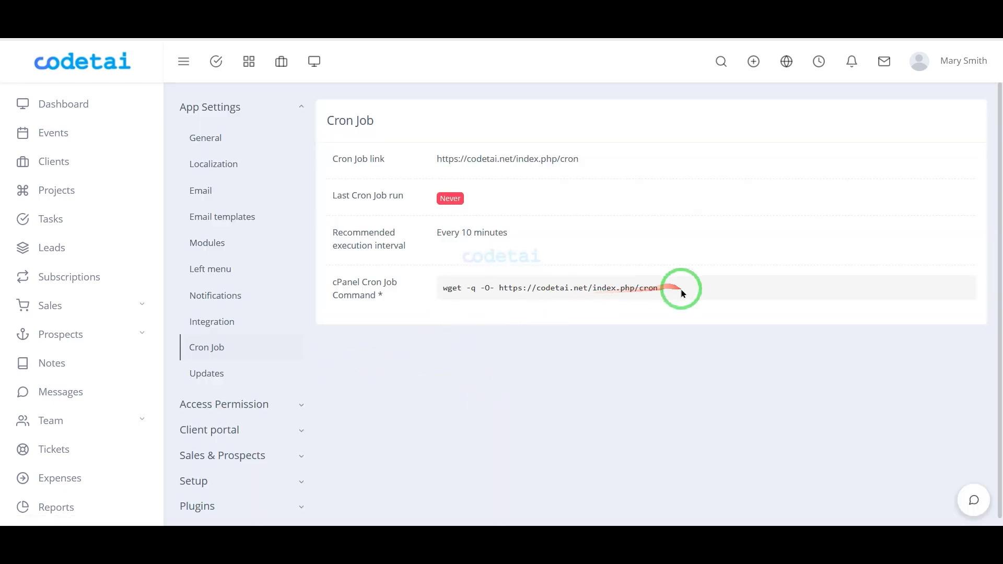
pyautogui.moveTo(679, 288); pyautogui.dragTo(442, 288)
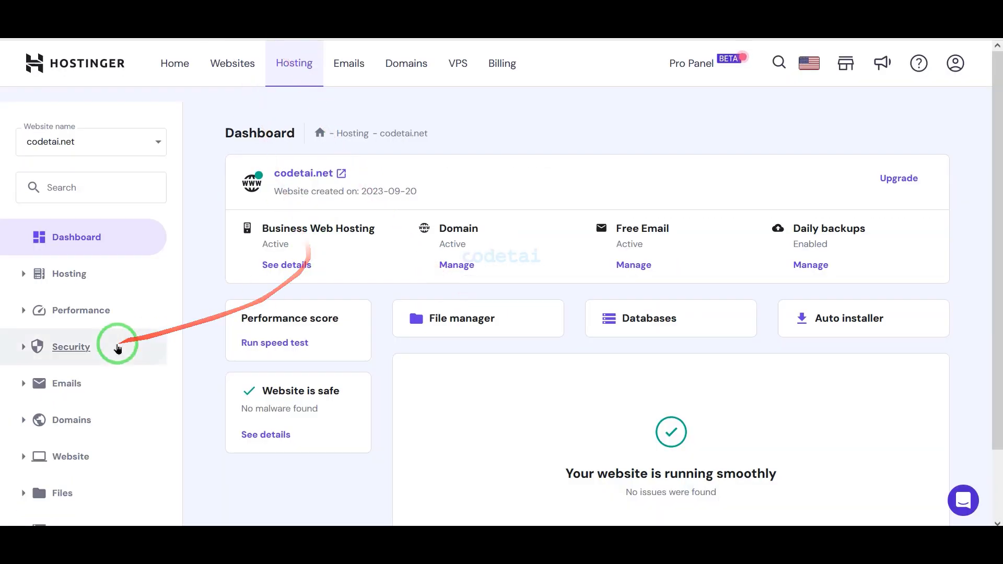
pyautogui.scroll(-2, 105, 418)
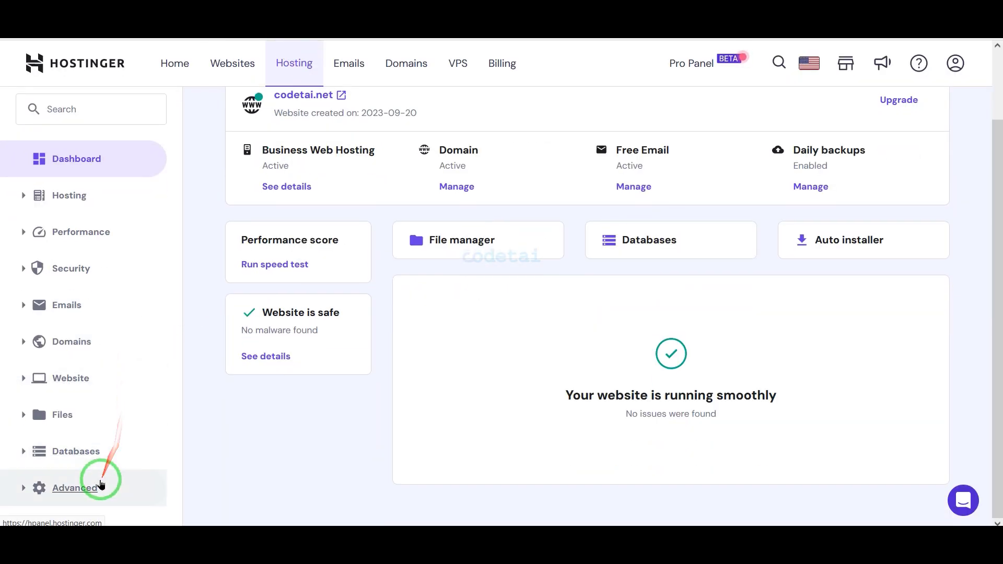
pyautogui.click(99, 480)
pyautogui.scroll(-4, 98, 470)
pyautogui.click(87, 344)
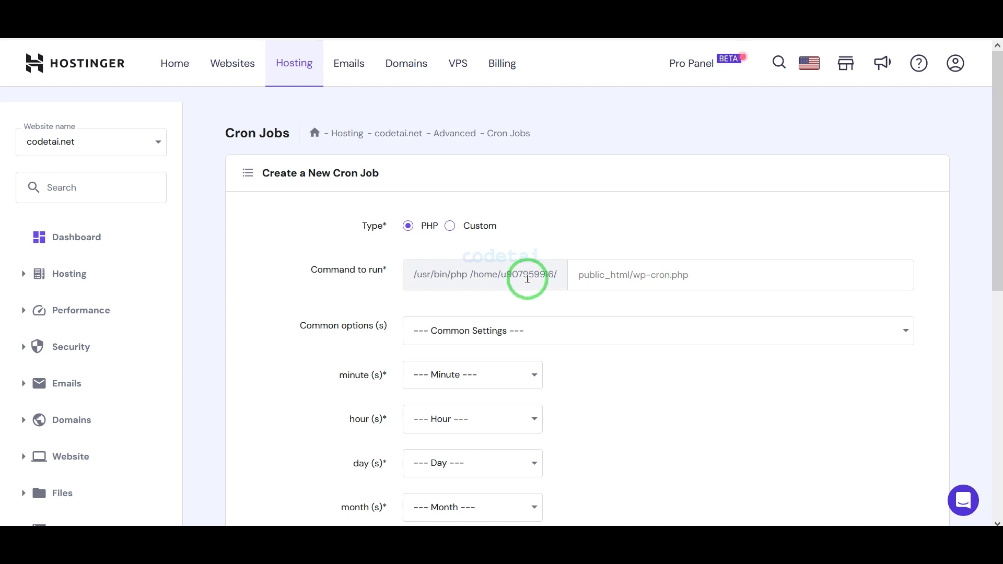
pyautogui.click(452, 226)
pyautogui.rightClick(515, 271)
pyautogui.click(540, 362)
pyautogui.scroll(-2, 543, 288)
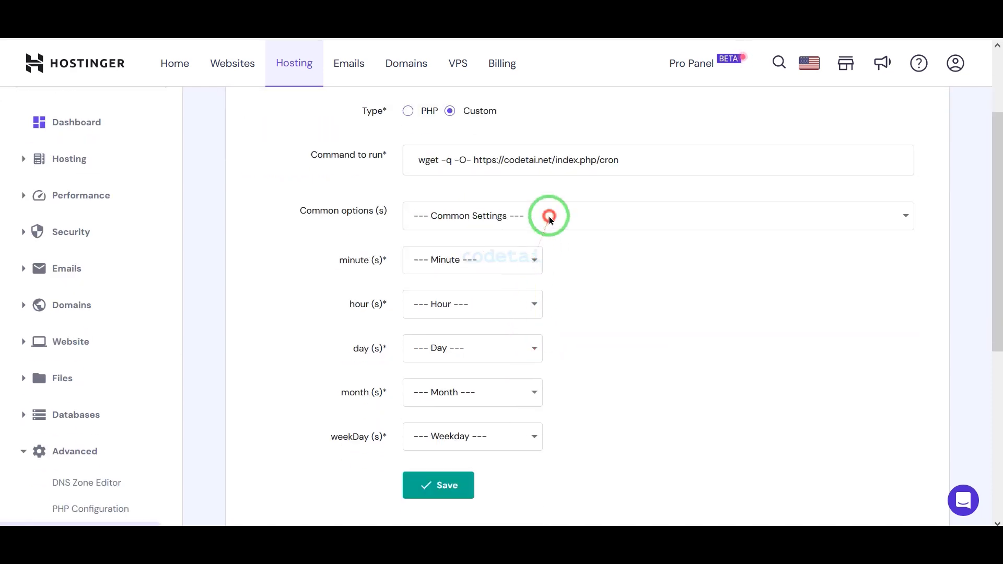